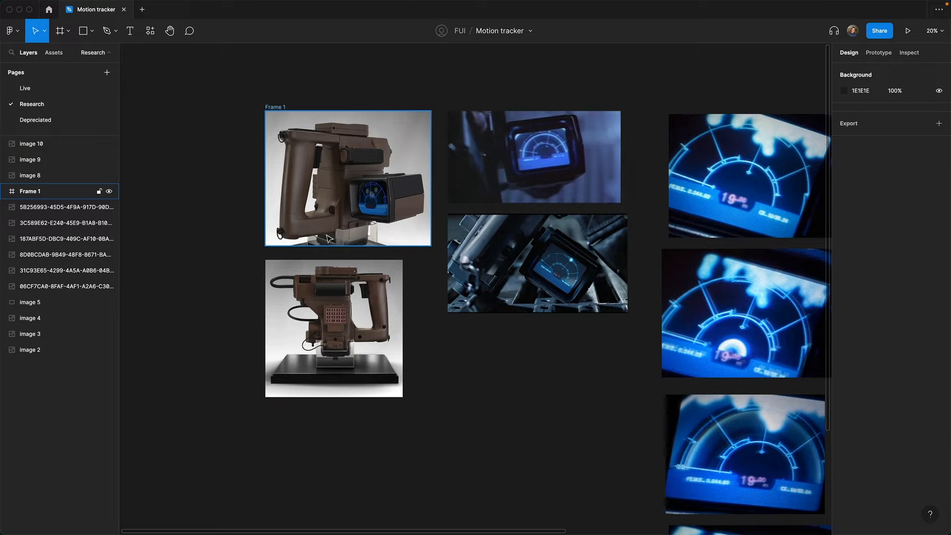
# Examine the motion tracker device photos and film screen reference images on the Research page
pyautogui.moveTo(563, 389); pyautogui.dragTo(478, 401)
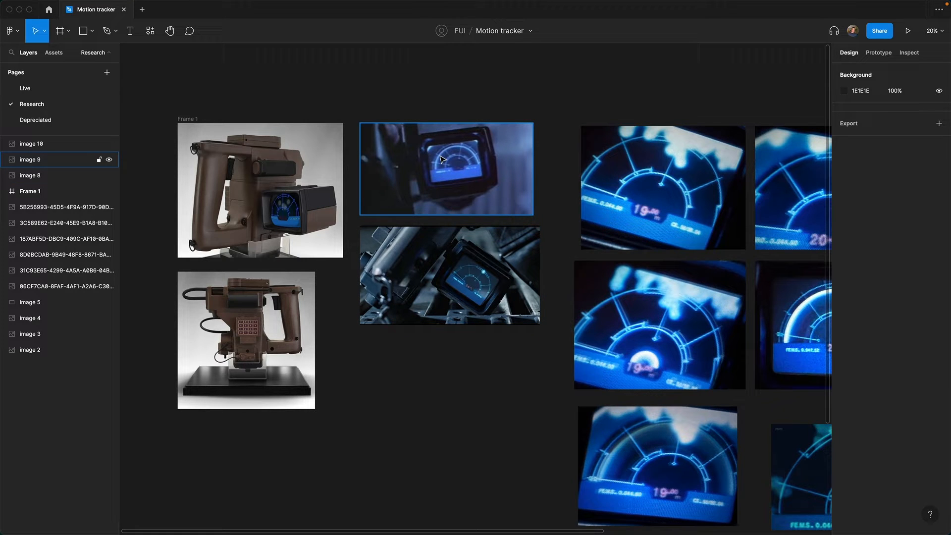
pyautogui.moveTo(667, 337); pyautogui.dragTo(491, 312)
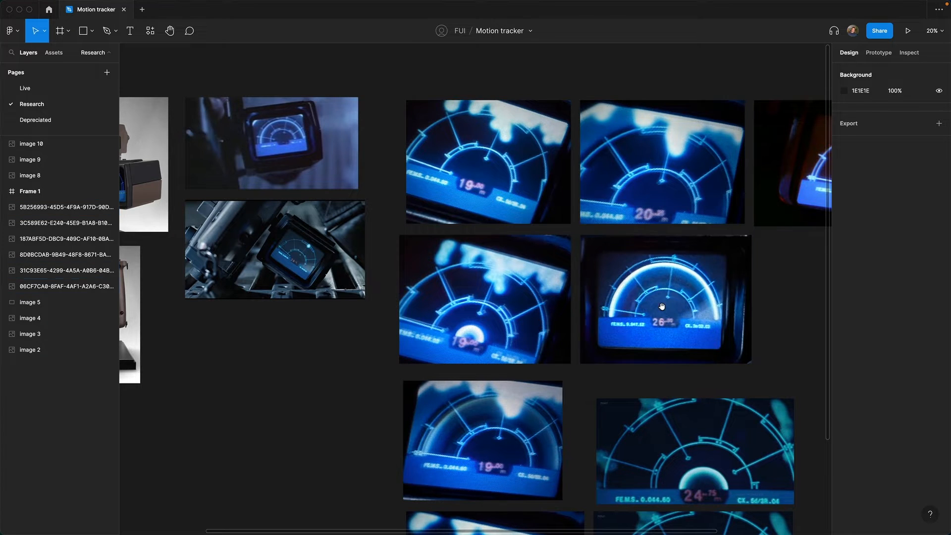
pyautogui.moveTo(662, 307); pyautogui.dragTo(586, 210)
pyautogui.moveTo(611, 355); pyautogui.dragTo(617, 295)
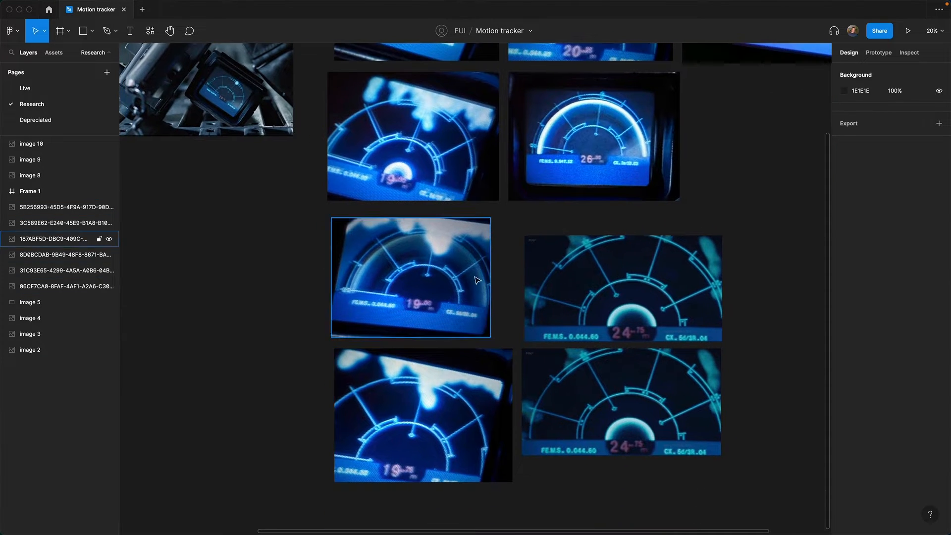
pyautogui.moveTo(601, 399); pyautogui.dragTo(539, 418)
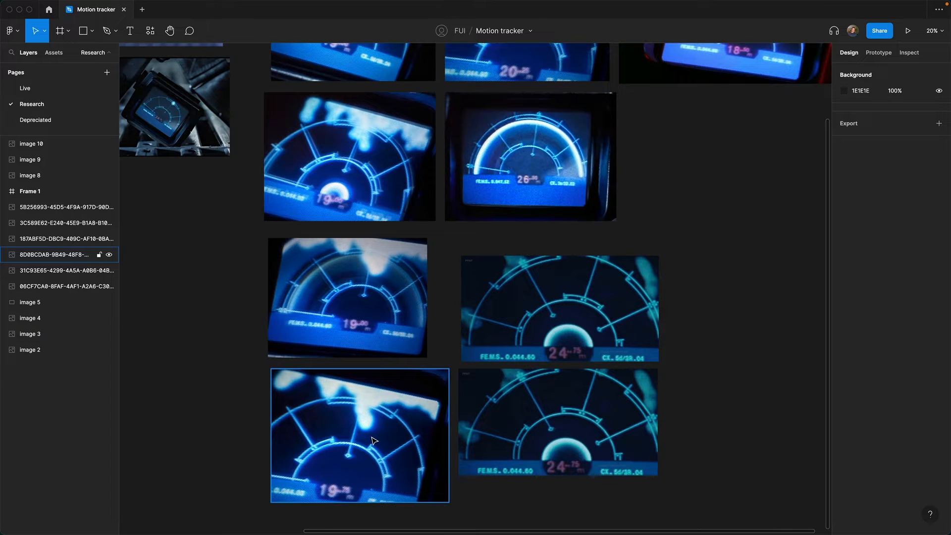
pyautogui.moveTo(563, 377); pyautogui.dragTo(527, 449)
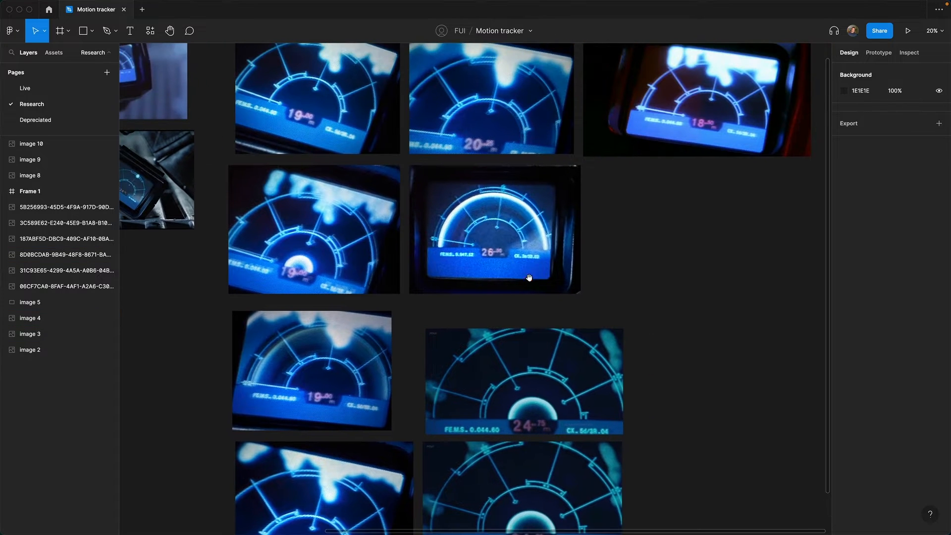
pyautogui.moveTo(529, 281); pyautogui.dragTo(525, 336)
pyautogui.scroll(-4, 511, 297)
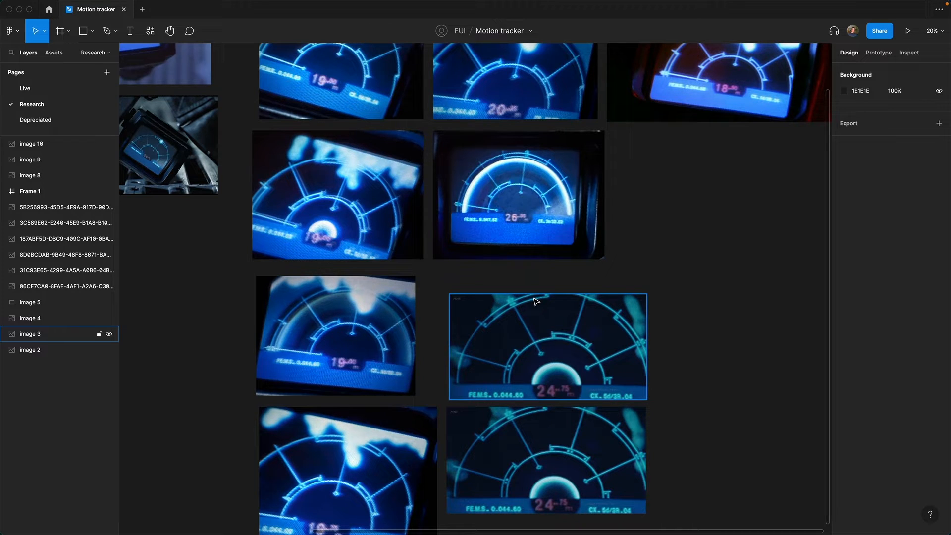
# Review the earlier tracker app frames 1 to 9 on the Depreciated page, then open the Live page
pyautogui.click(37, 122)
pyautogui.scroll(4, 411, 278)
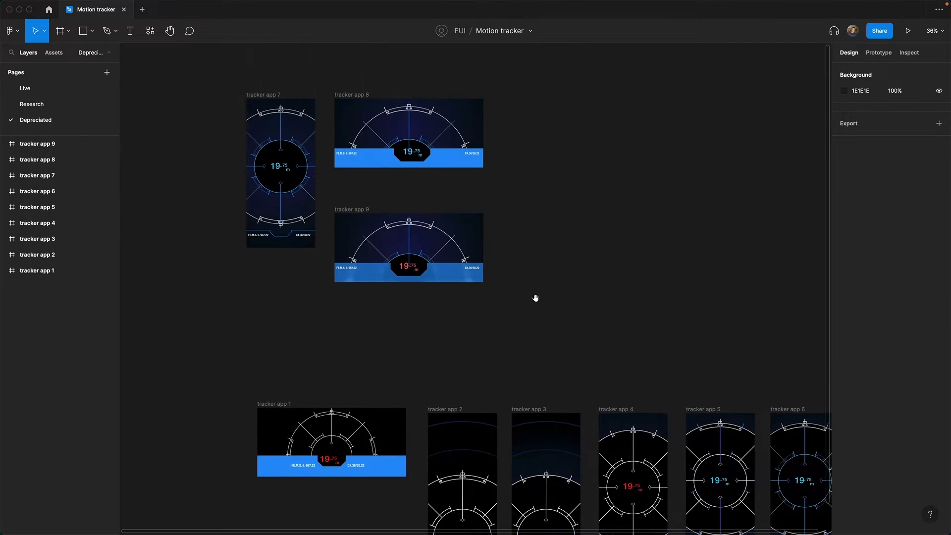
pyautogui.hscroll(-2, 545, 303)
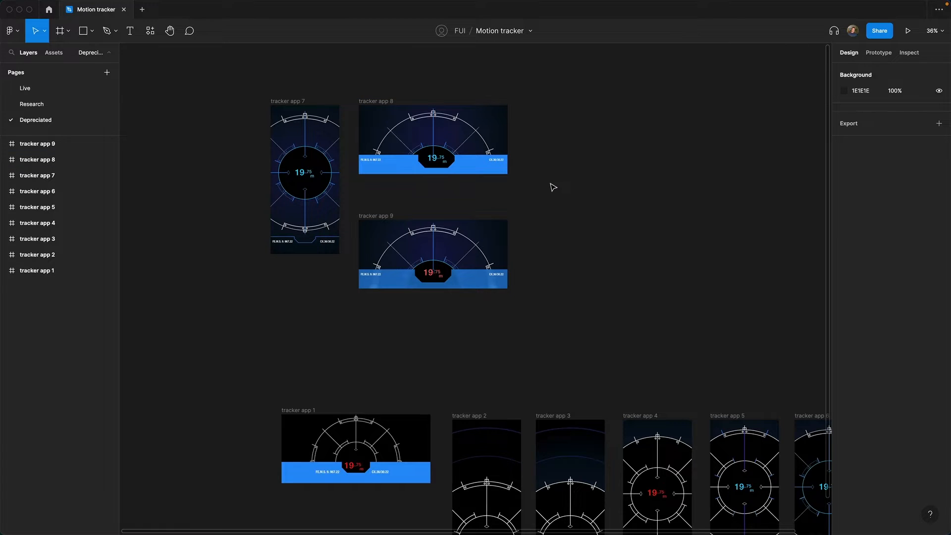
pyautogui.scroll(-5, 552, 184)
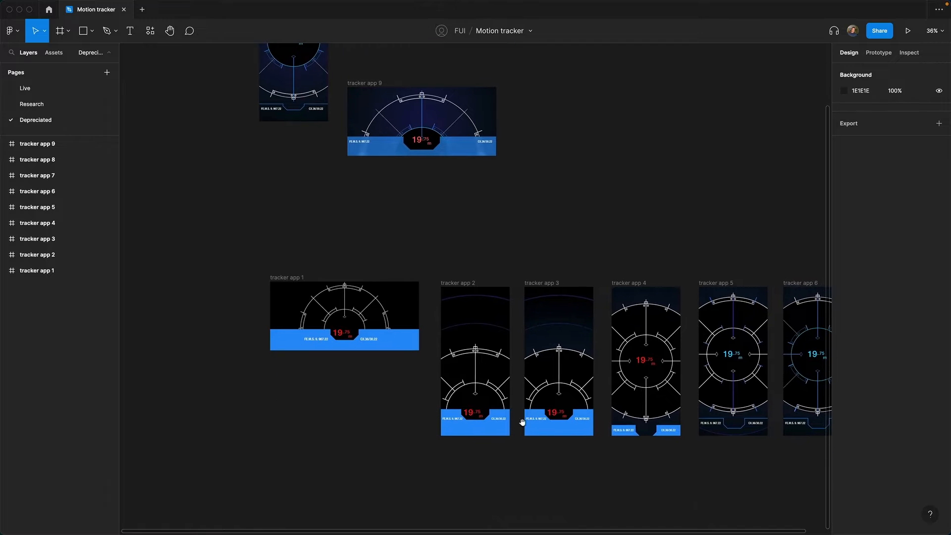
pyautogui.moveTo(488, 472); pyautogui.dragTo(452, 410)
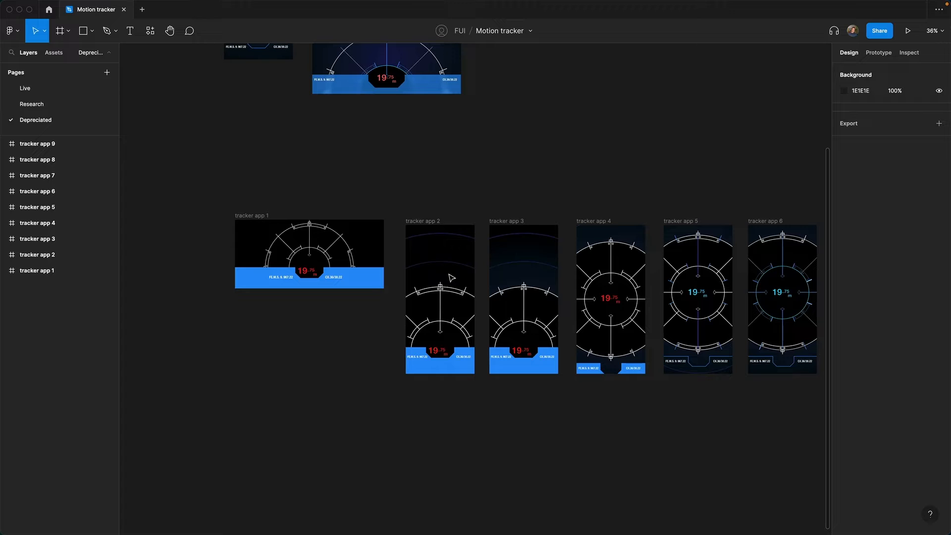
pyautogui.moveTo(517, 400); pyautogui.dragTo(427, 396)
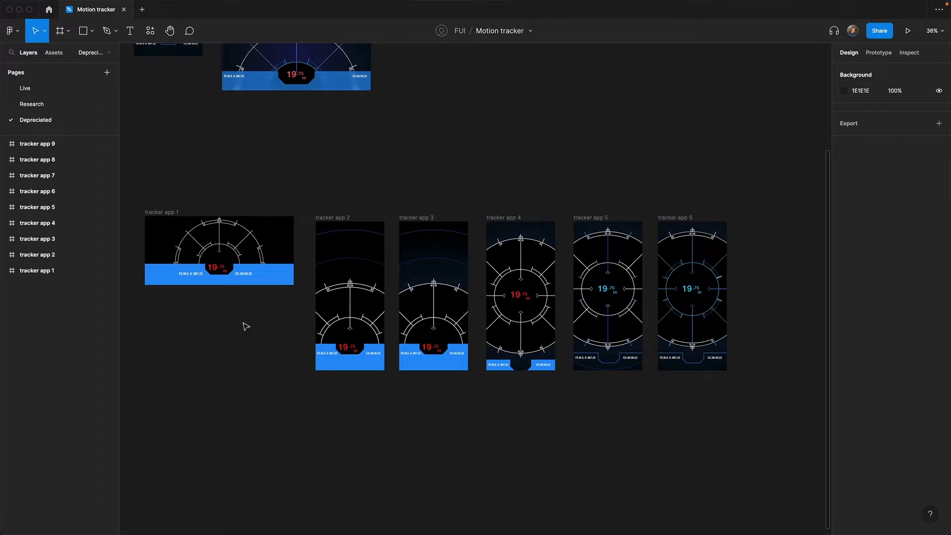
pyautogui.hscroll(3, 567, 439)
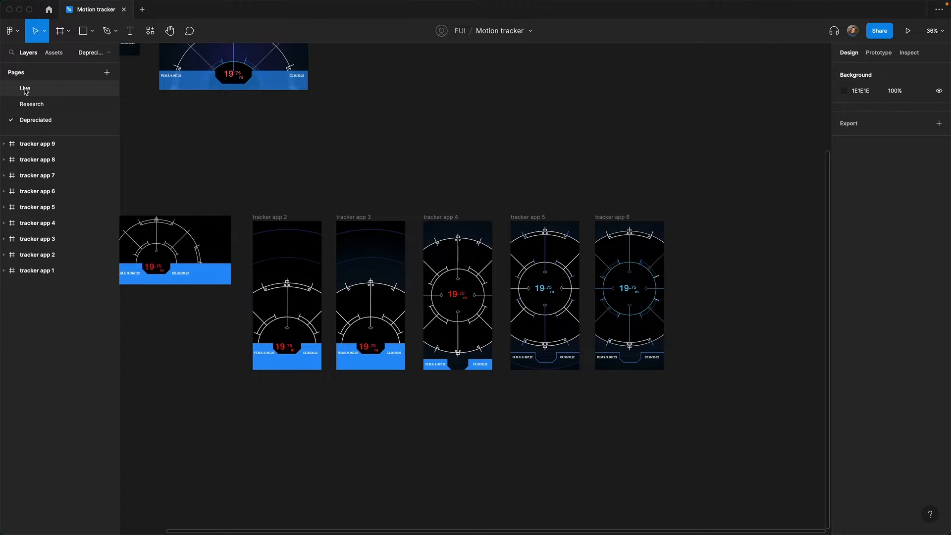
pyautogui.click(55, 88)
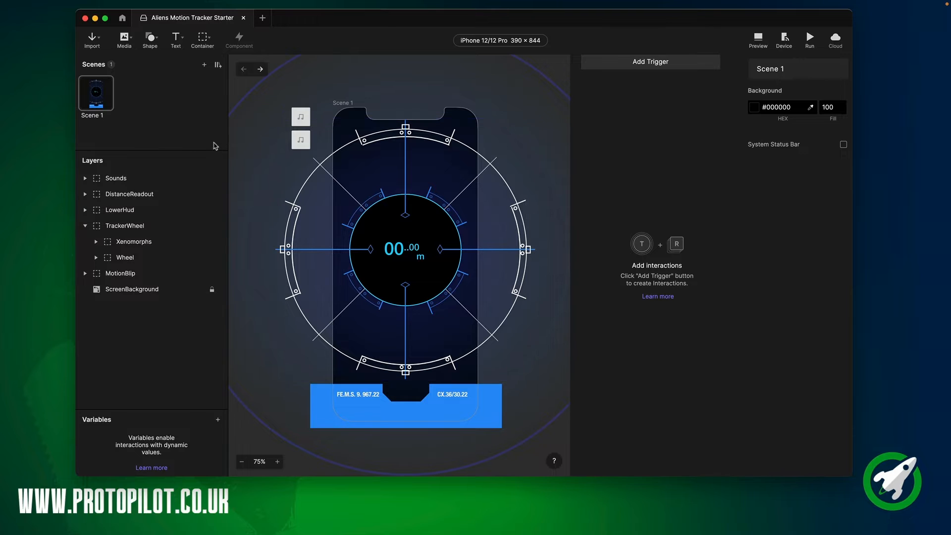
# In ProtoPie's Aliens Motion Tracker Starter file, select the Sounds container and enlarge the window to fill the screen
pyautogui.click(300, 117)
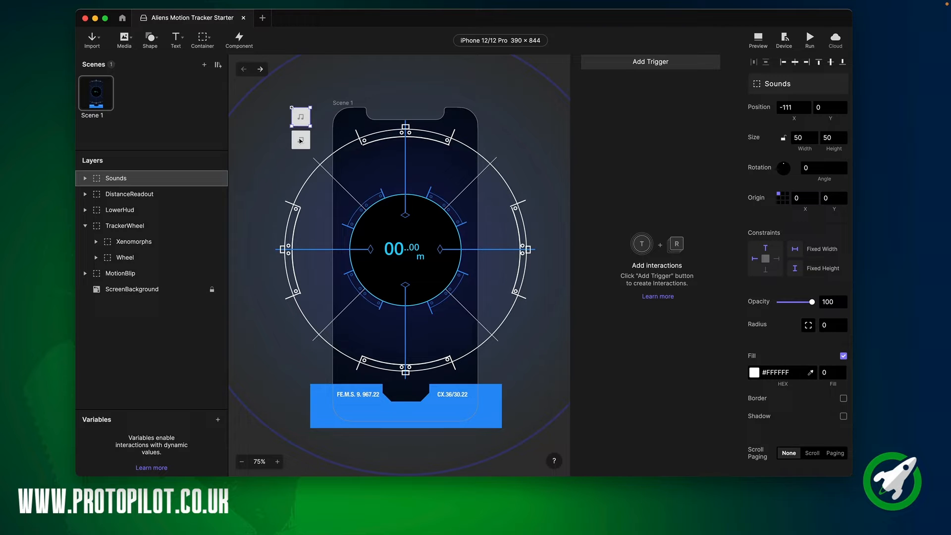
pyautogui.moveTo(317, 2)
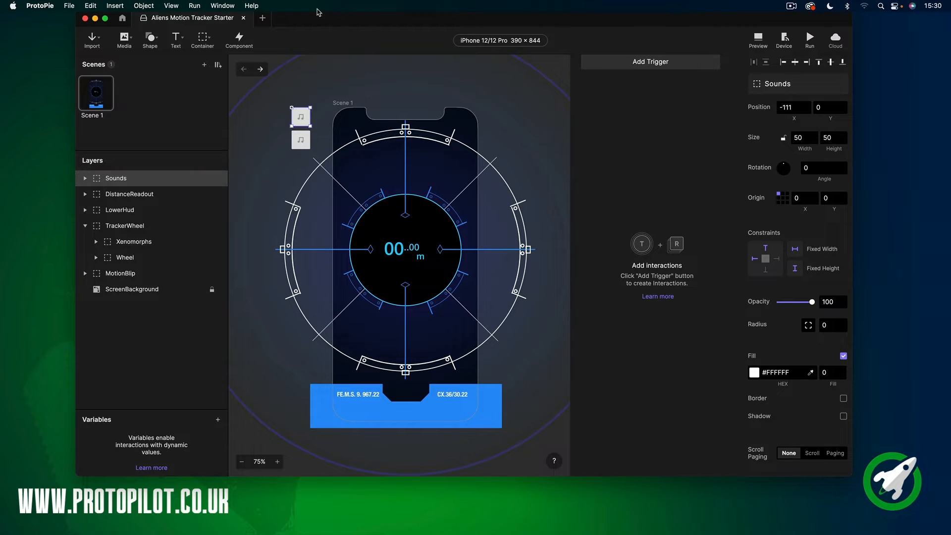
pyautogui.doubleClick(318, 23)
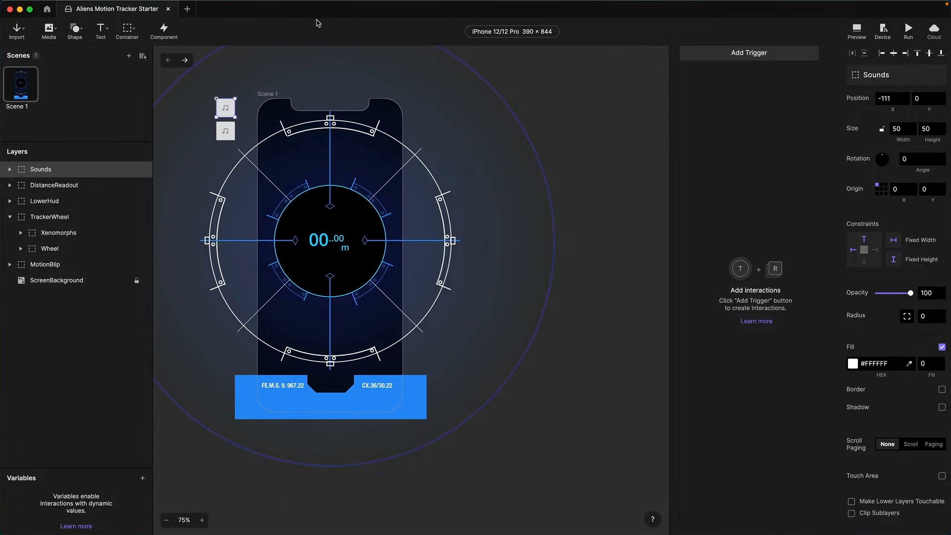
pyautogui.moveTo(361, 255); pyautogui.dragTo(461, 280)
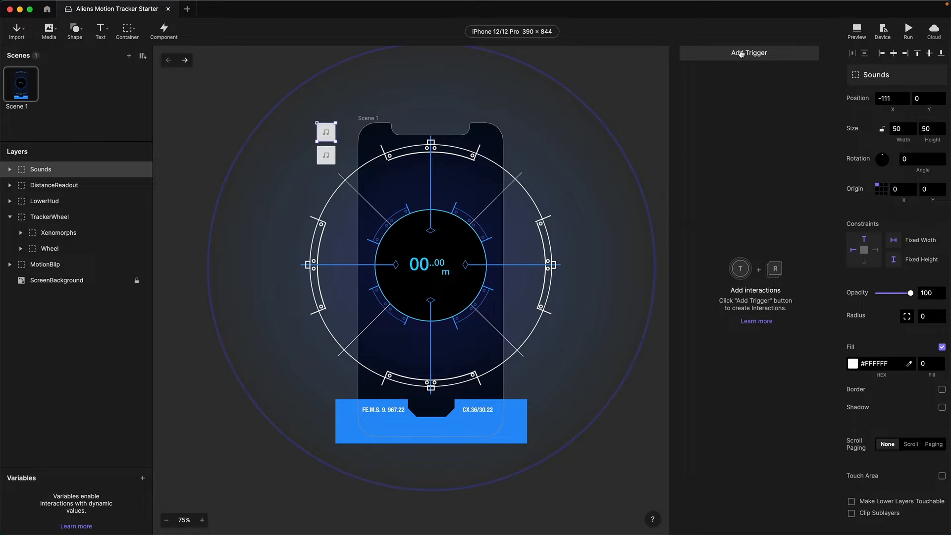
# Add a Start trigger with a Scale response that targets the MotionBlip container
pyautogui.click(741, 53)
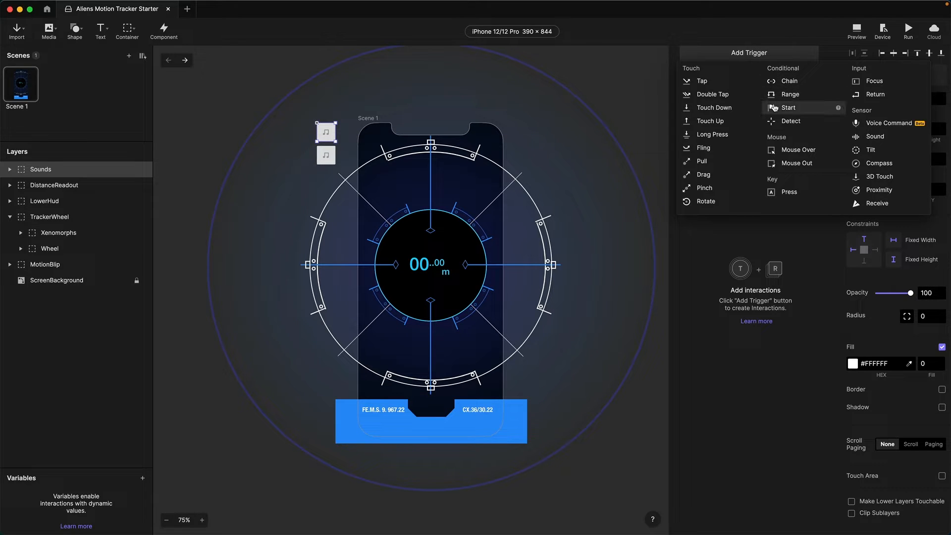
pyautogui.click(788, 107)
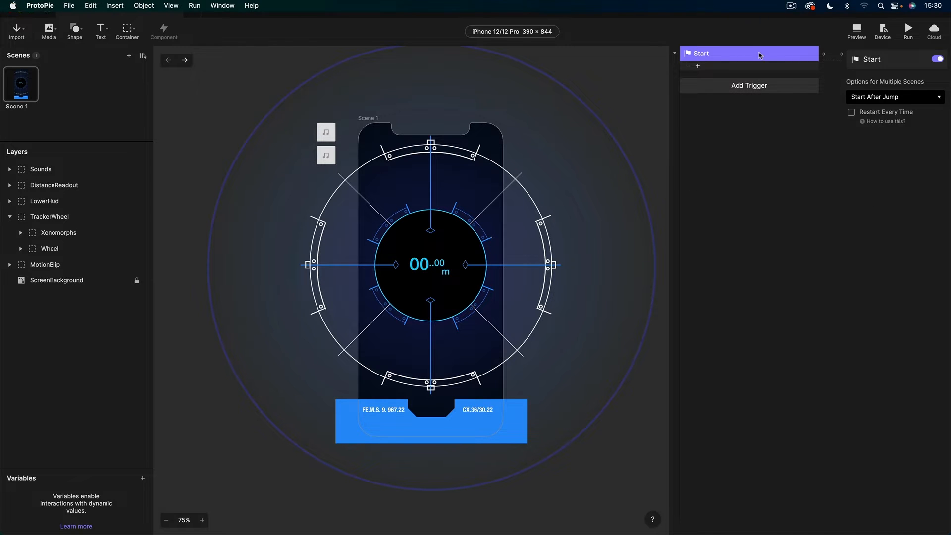
pyautogui.click(698, 67)
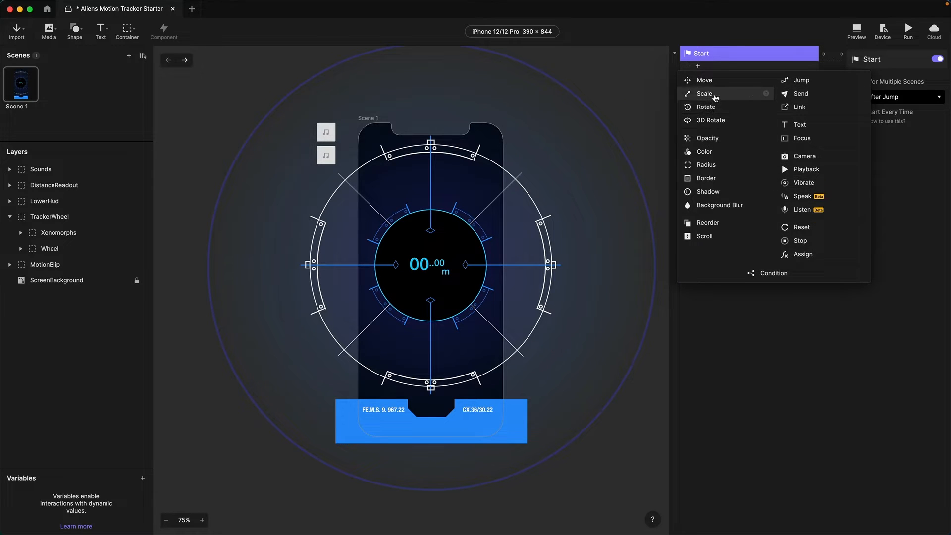
pyautogui.click(714, 95)
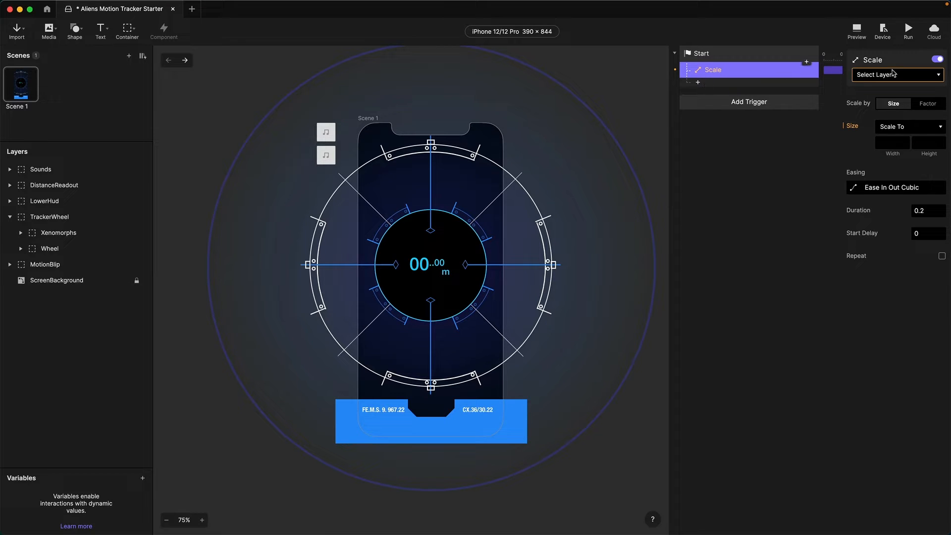
pyautogui.click(892, 75)
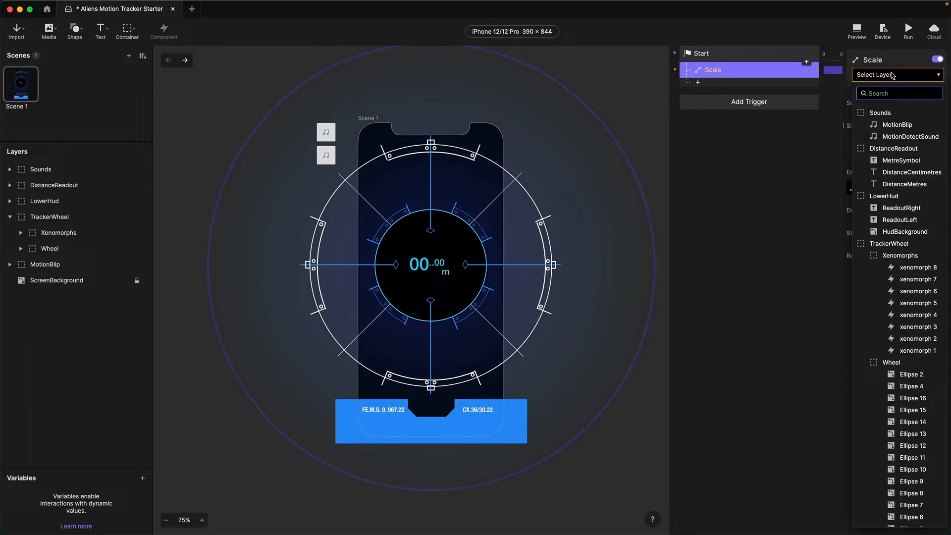
pyautogui.write('motio')
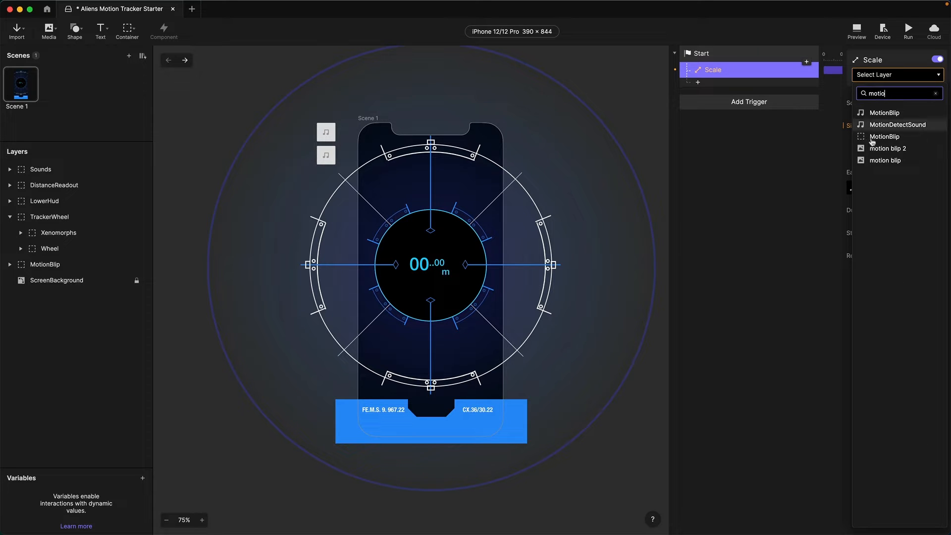
pyautogui.click(874, 137)
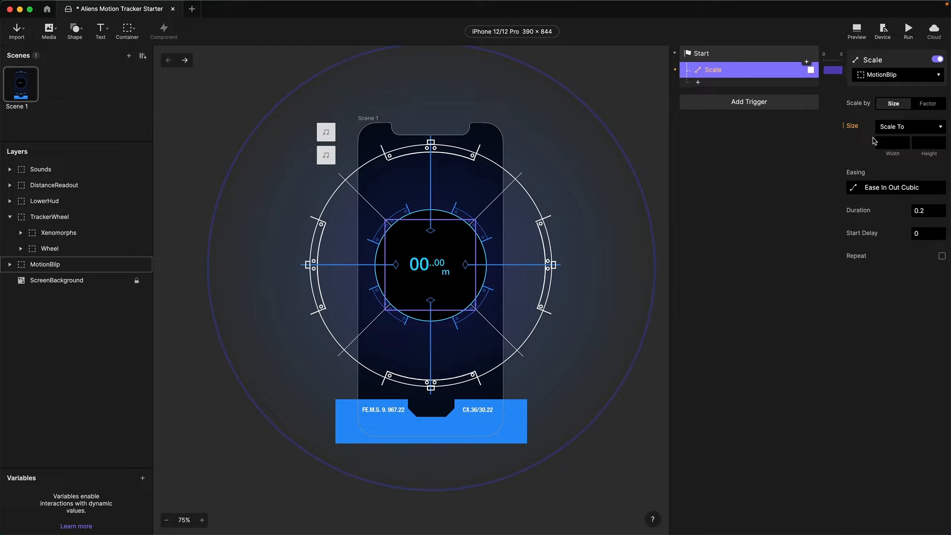
# Make the MotionBlip Scale response work by factor, scaling to 300% in X and Y with a duration of 1
pyautogui.click(926, 104)
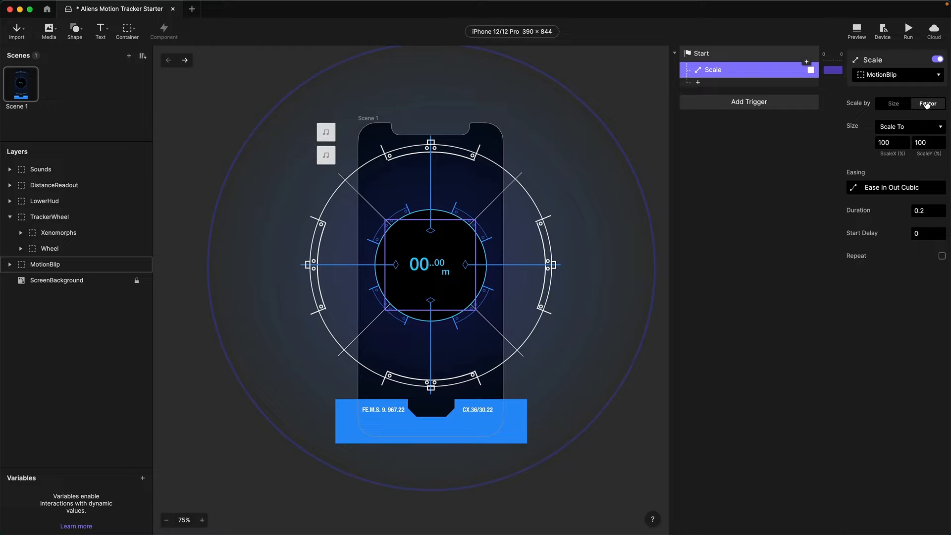
pyautogui.click(893, 143)
pyautogui.write('300')
pyautogui.press('Tab')
pyautogui.write('300')
pyautogui.click(912, 214)
pyautogui.write('1')
pyautogui.press('Return')
# Add an Opacity response under the Start trigger that fades MotionBlip to 0 with a duration of 1
pyautogui.click(698, 83)
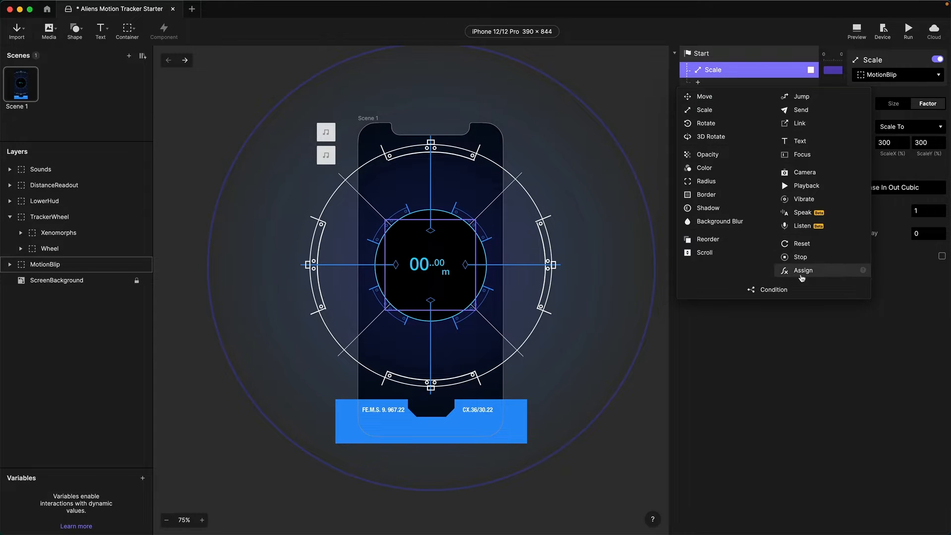
pyautogui.click(719, 154)
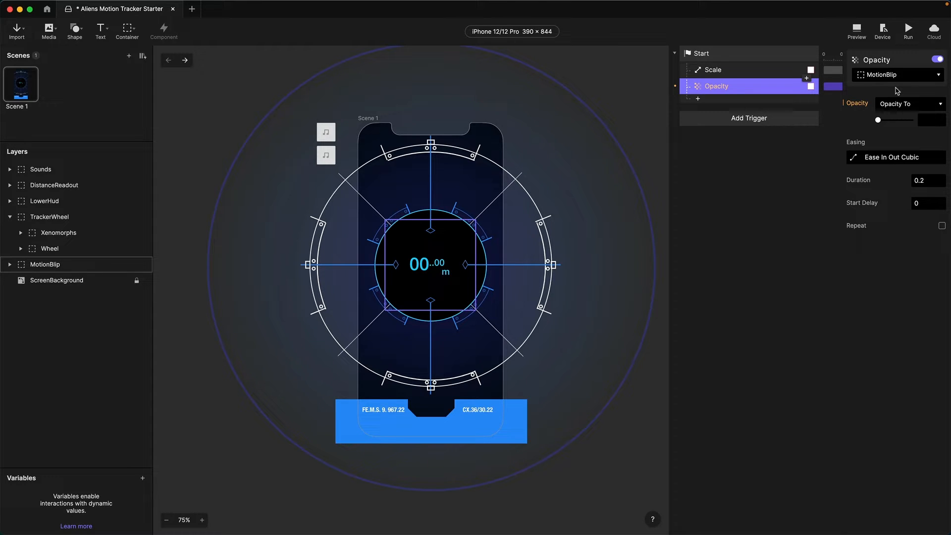
pyautogui.click(878, 120)
pyautogui.click(929, 180)
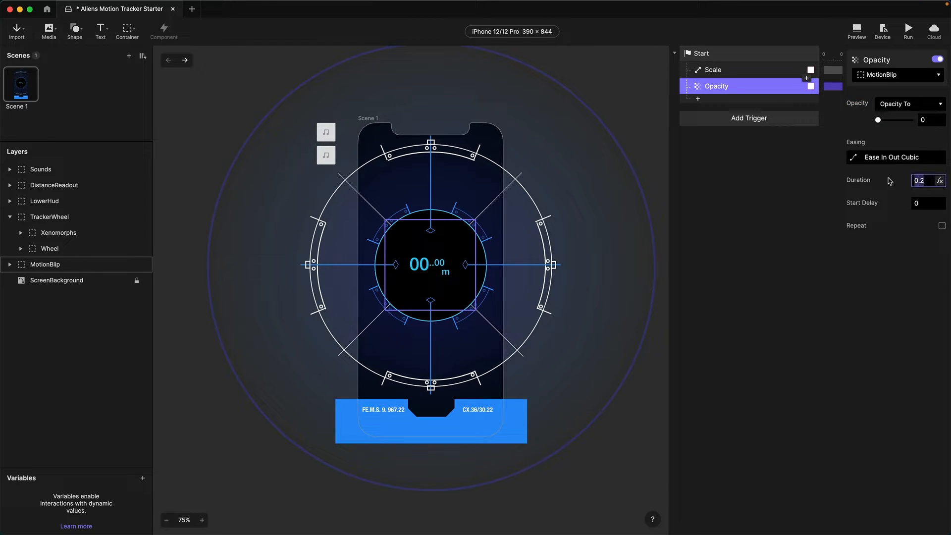
pyautogui.write('1')
pyautogui.press('Return')
# Add a Playback response under the Start trigger that plays the MotionBlip sound with a start delay of 0.2
pyautogui.click(709, 101)
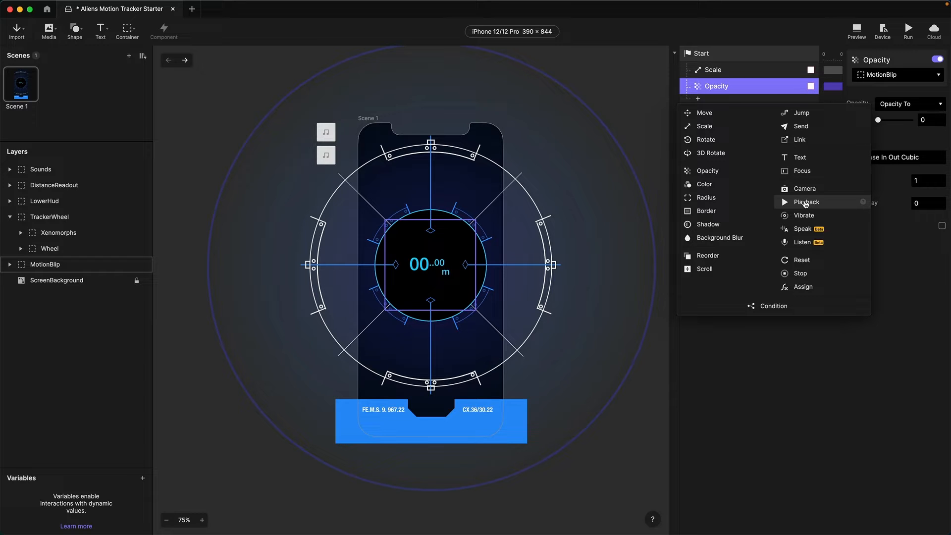
pyautogui.click(805, 202)
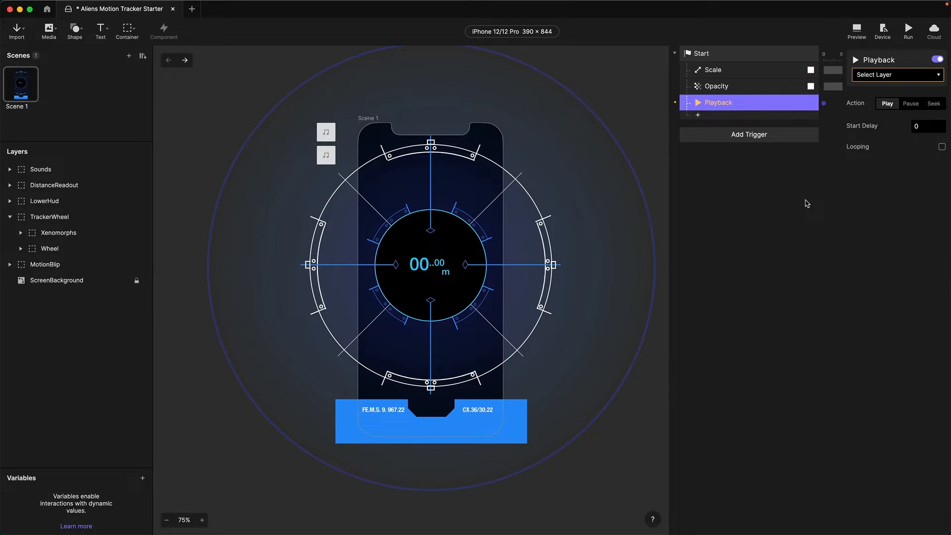
pyautogui.click(875, 77)
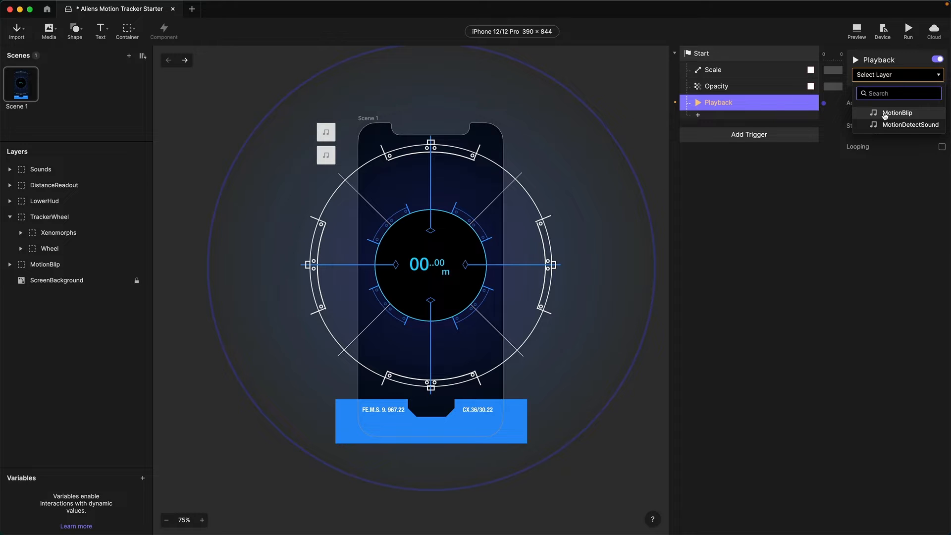
pyautogui.click(885, 113)
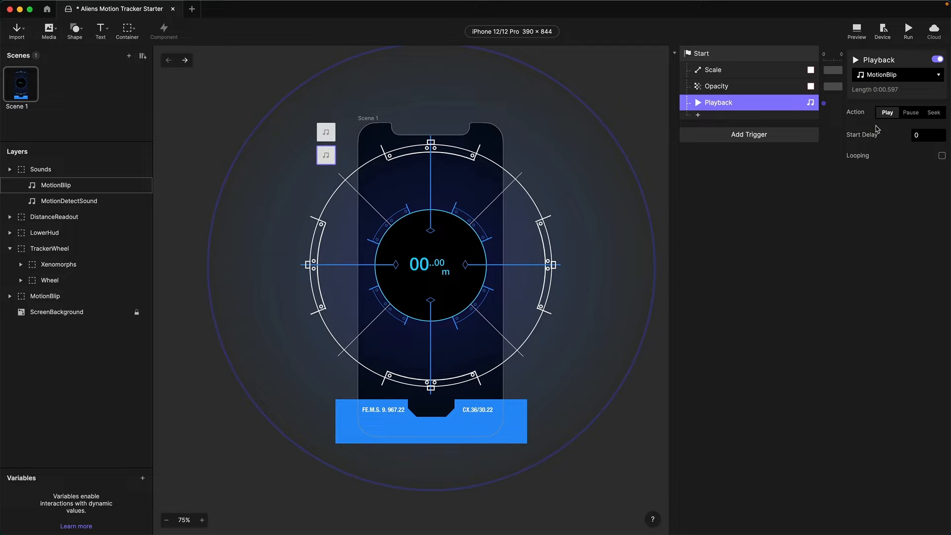
pyautogui.click(921, 136)
pyautogui.write('.2')
pyautogui.press('Return')
# Preview the prototype to check the motion blip animation and sound, then close the preview
pyautogui.click(860, 29)
pyautogui.moveTo(812, 9); pyautogui.dragTo(702, 54)
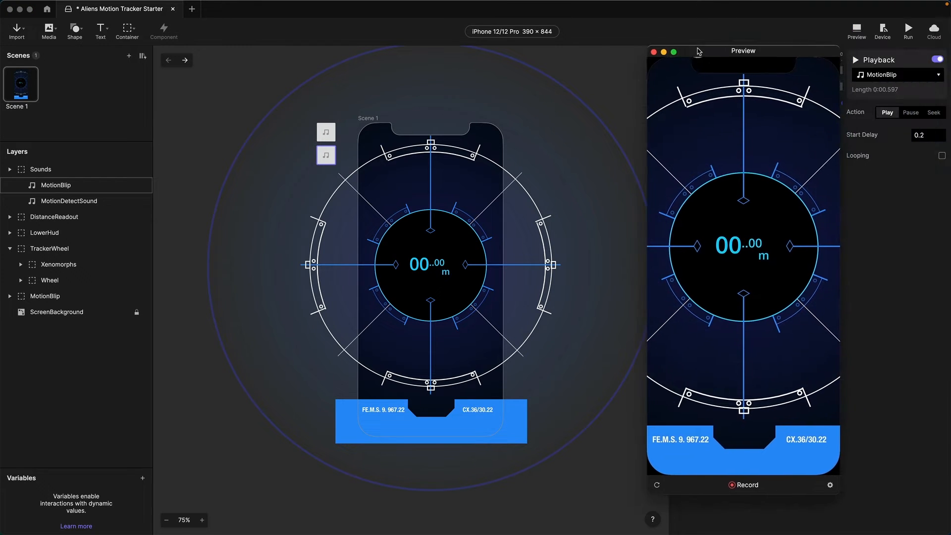
pyautogui.click(711, 473)
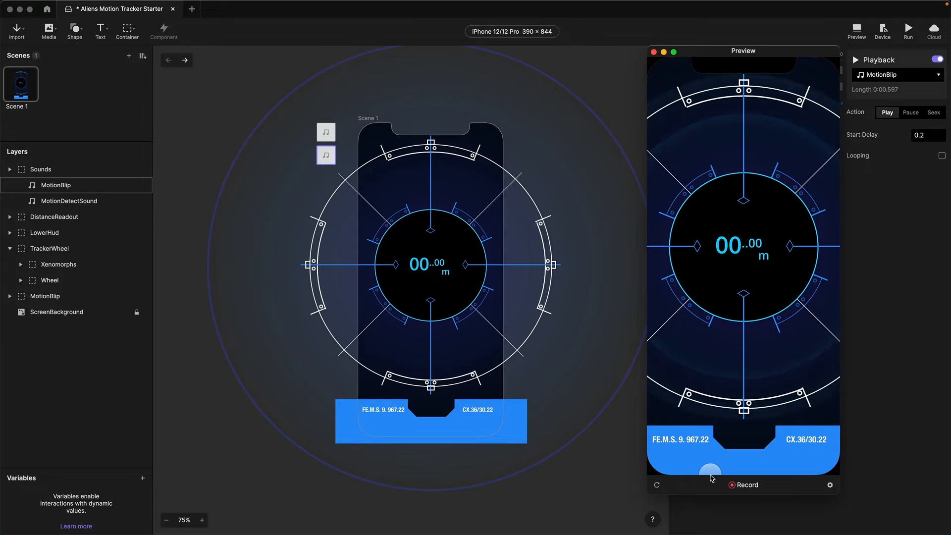
pyautogui.click(653, 52)
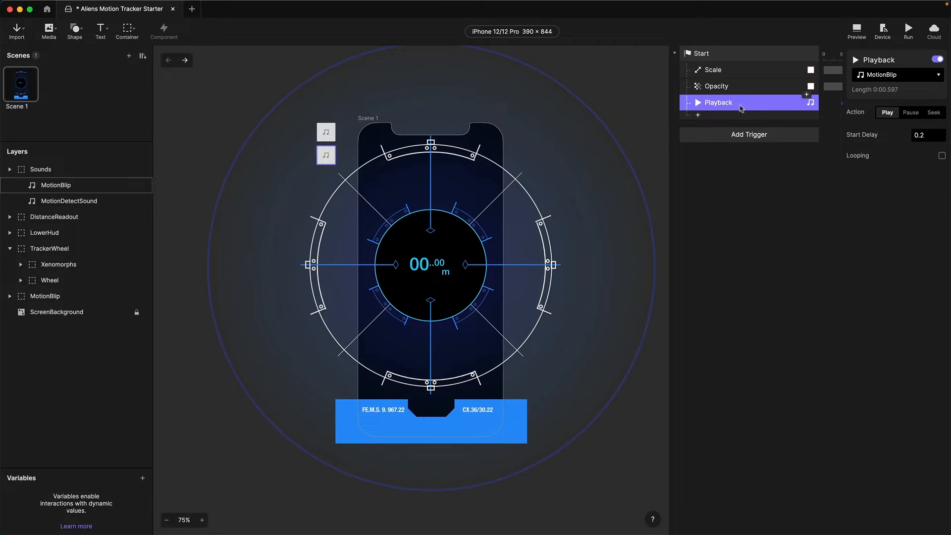
# Add a Detect trigger to the scene and rename it "Detect motion blip"
pyautogui.click(716, 137)
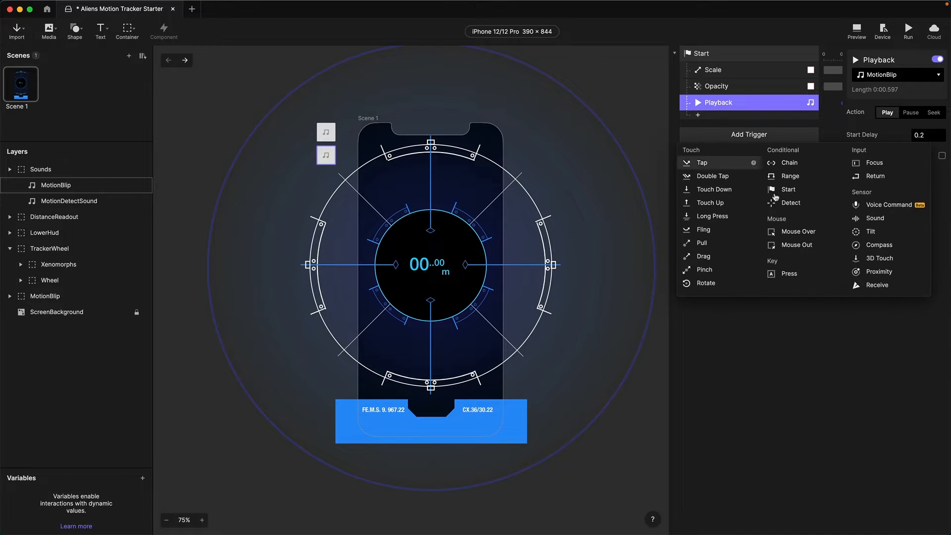
pyautogui.click(791, 202)
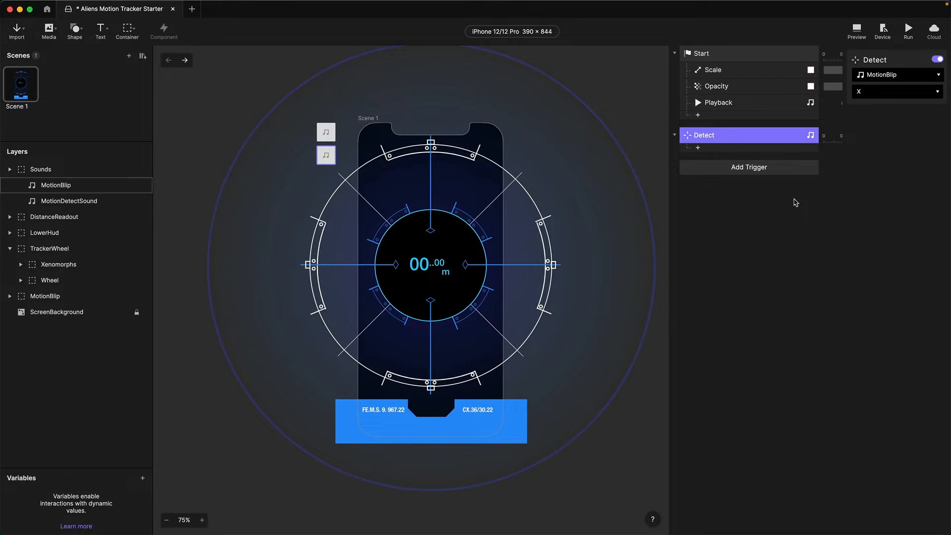
pyautogui.doubleClick(730, 137)
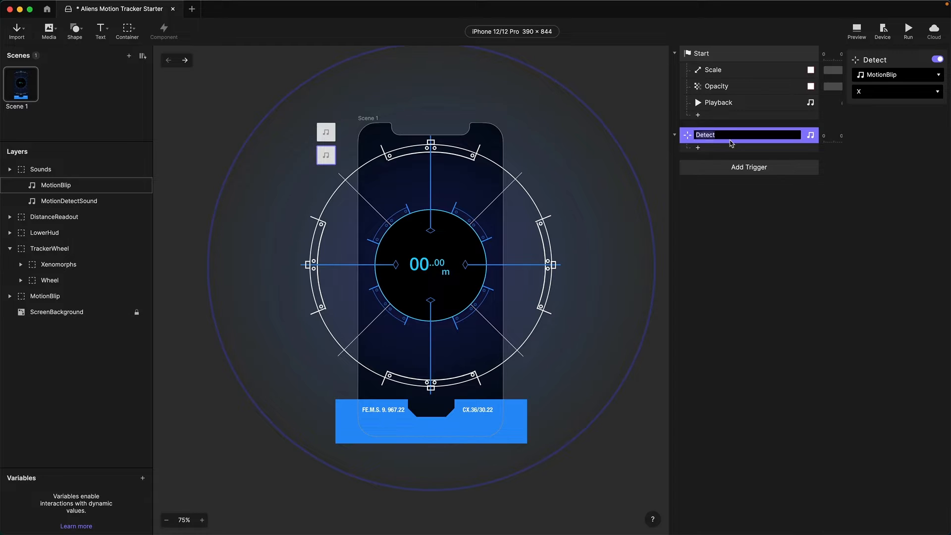
pyautogui.write('motion blip')
pyautogui.press('Return')
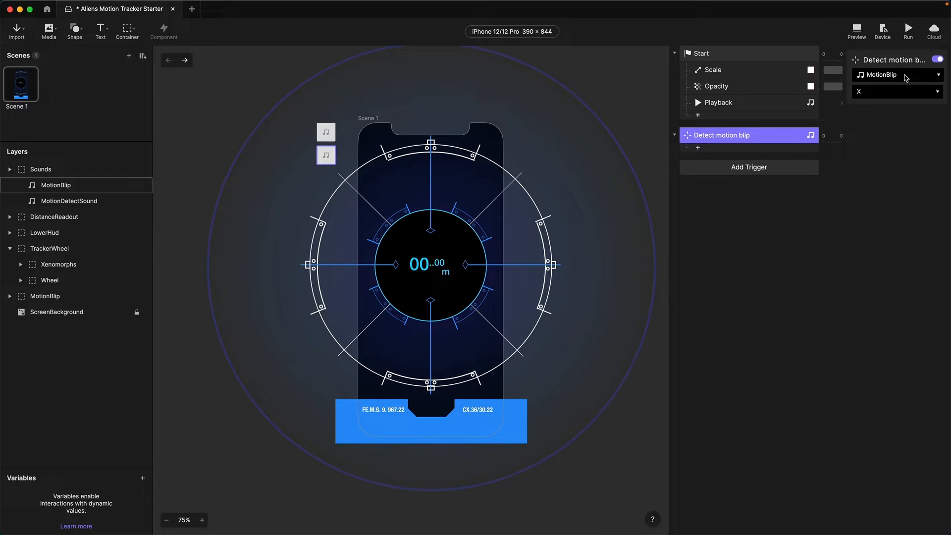
# Make the Detect motion blip trigger watch the ScaleX property of the MotionBlip container instead of the sound layer
pyautogui.click(906, 77)
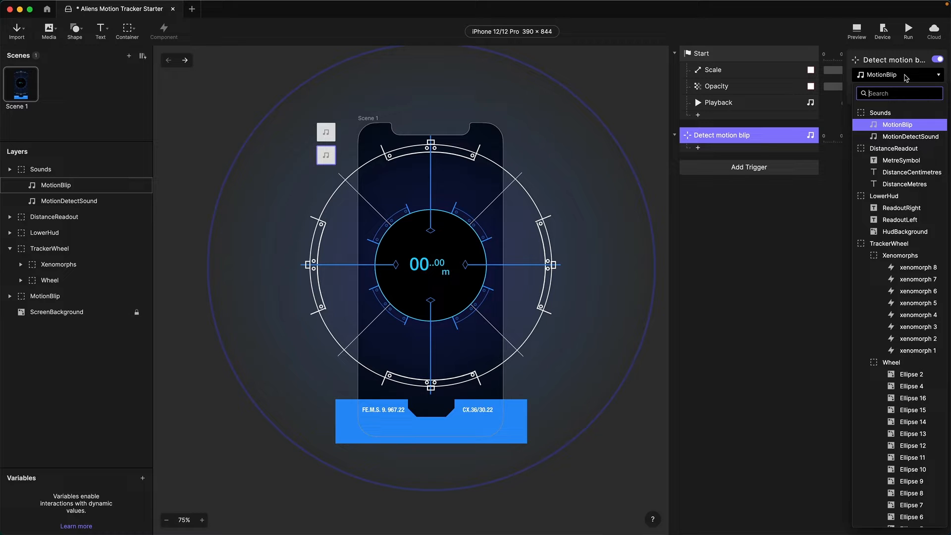
pyautogui.write('mot')
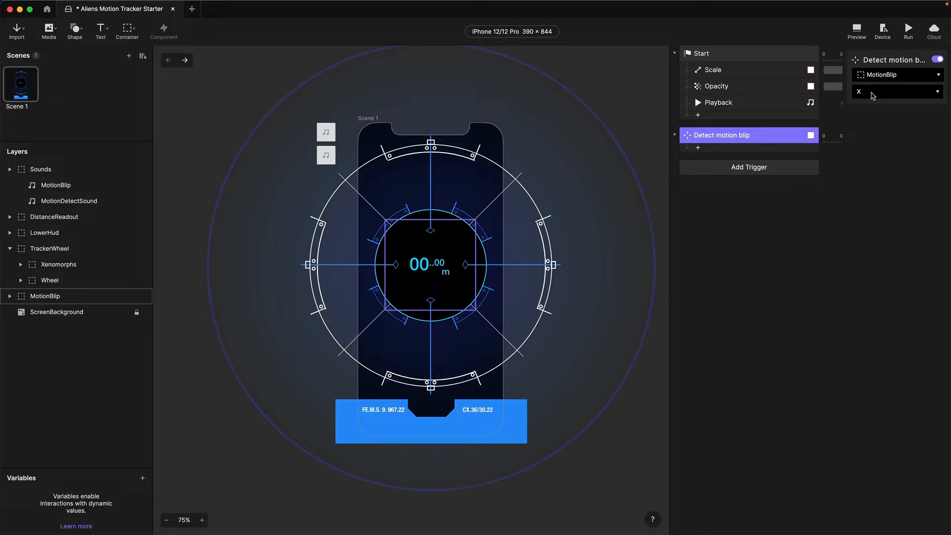
pyautogui.click(873, 95)
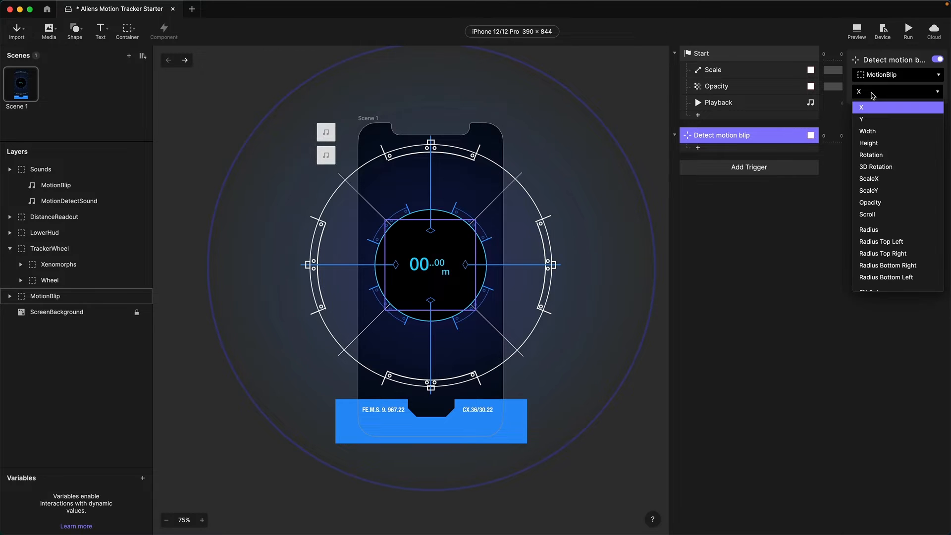
pyautogui.click(882, 180)
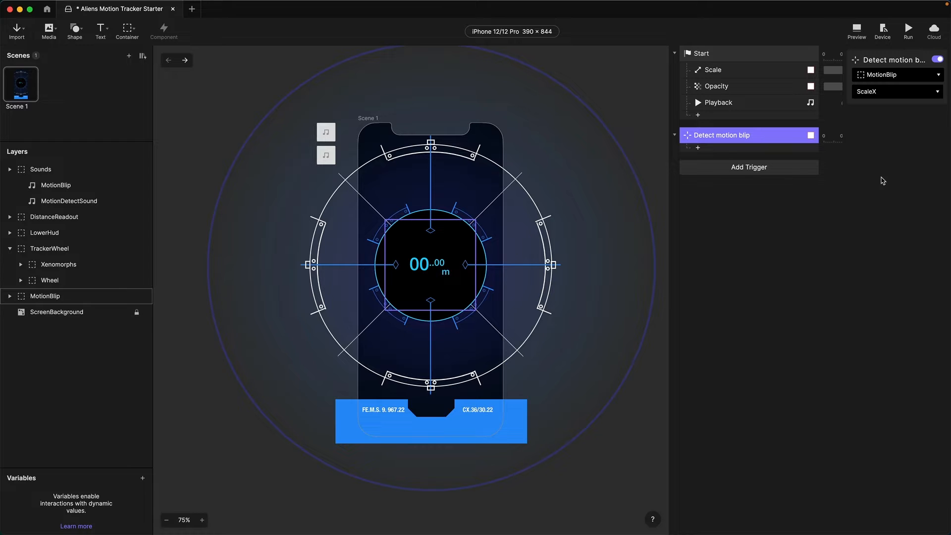
# Add a condition under the Detect motion blip trigger requiring ScaleX of MotionBlip to equal 300
pyautogui.moveTo(728, 76)
pyautogui.click(698, 148)
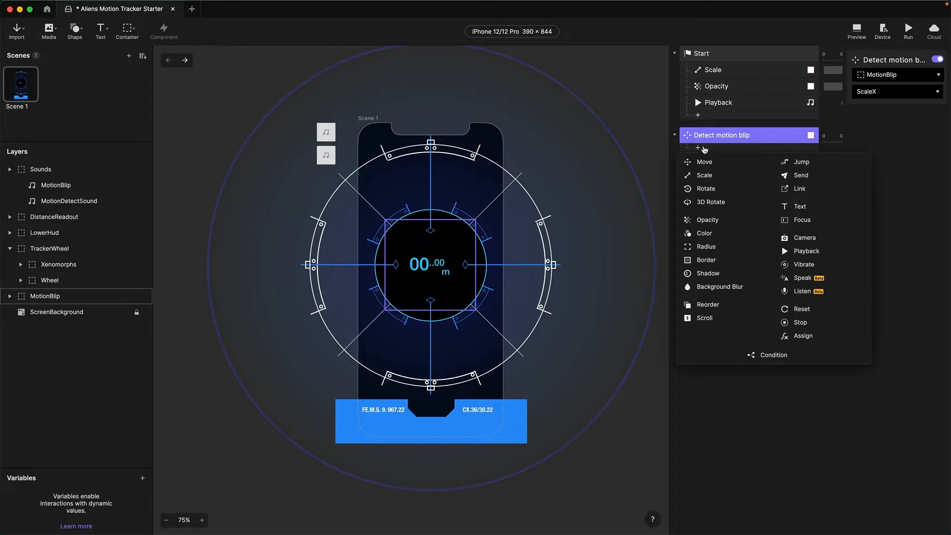
pyautogui.click(774, 355)
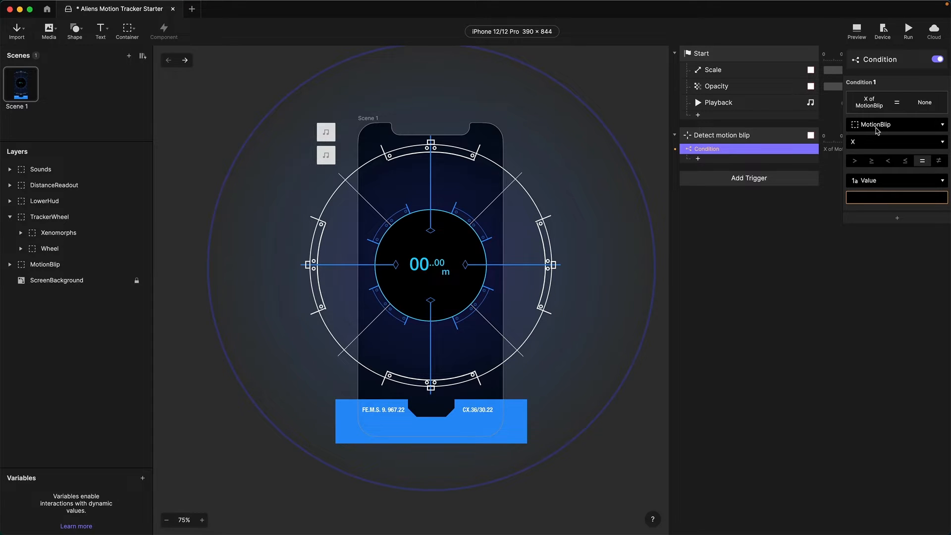
pyautogui.click(862, 142)
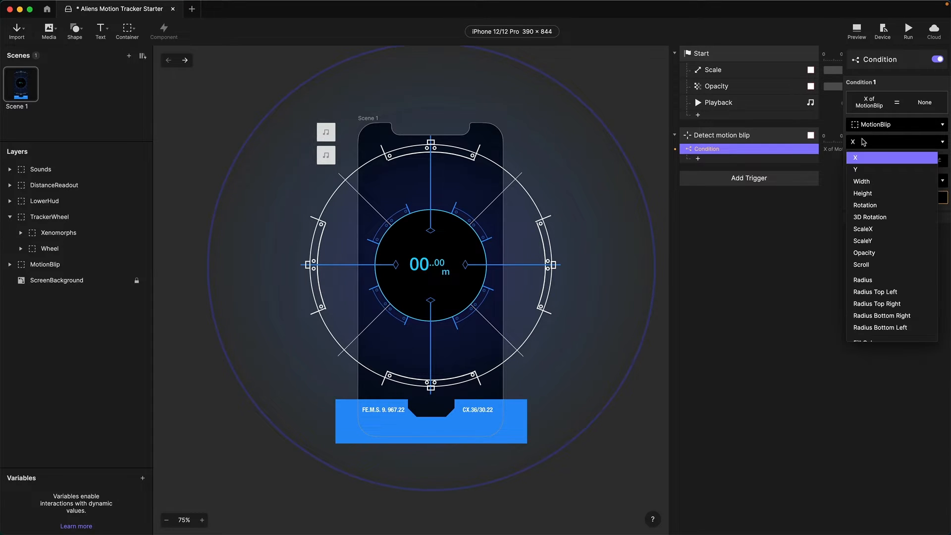
pyautogui.scroll(-5, 876, 267)
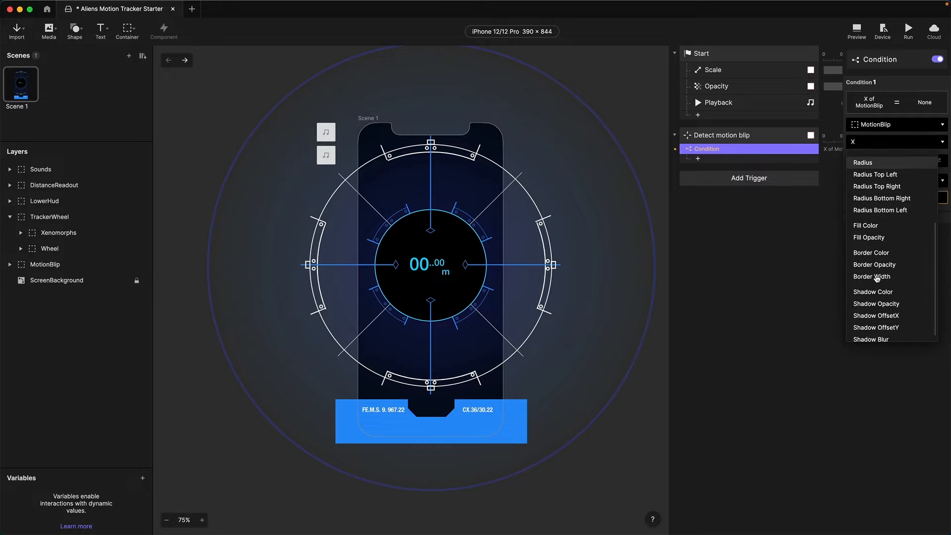
pyautogui.scroll(3, 877, 278)
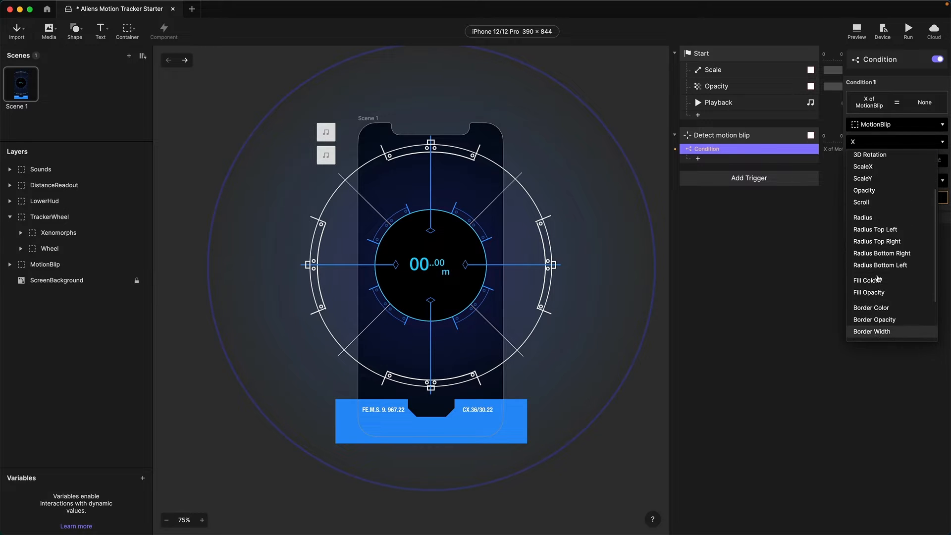
pyautogui.click(873, 167)
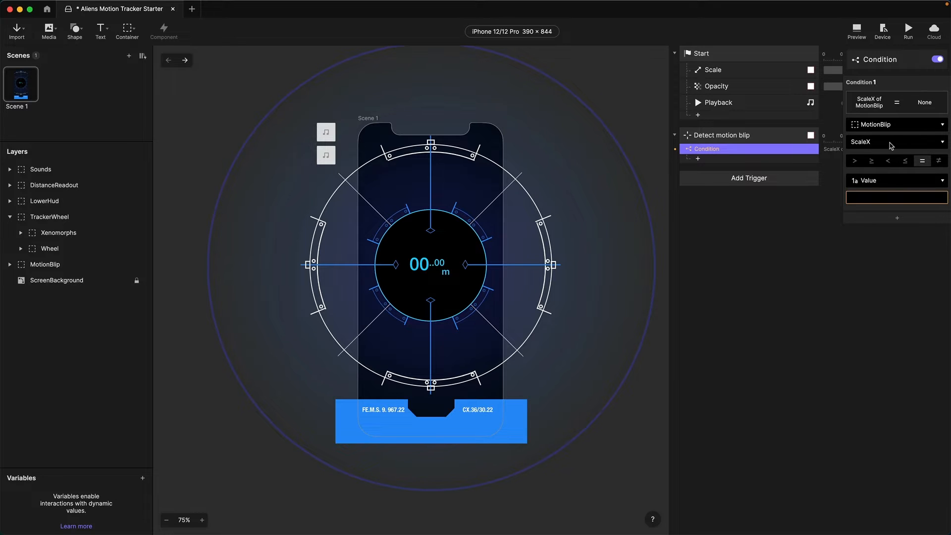
pyautogui.click(884, 198)
pyautogui.write('300')
pyautogui.press('Return')
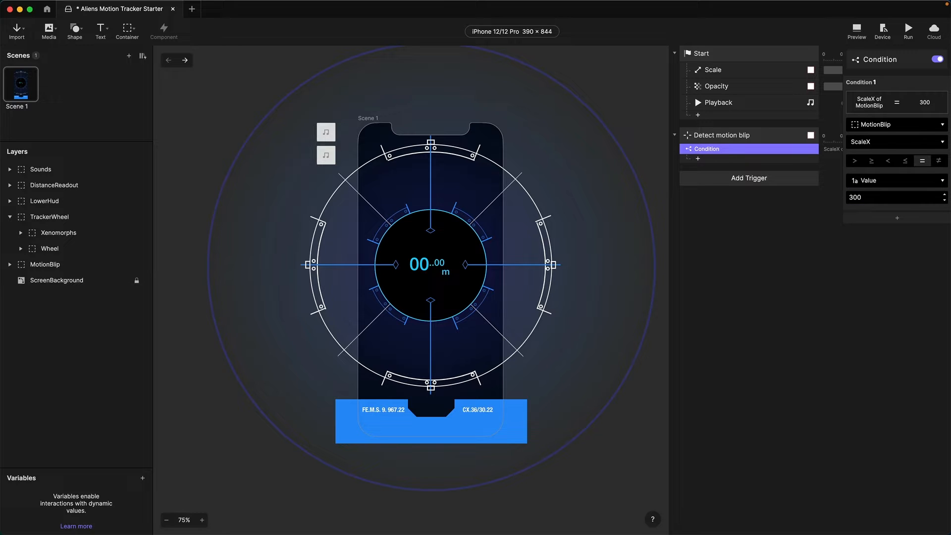
# Add an Opacity response under the ScaleX = 300 condition that sets MotionBlip to 0 with a duration of 0
pyautogui.click(699, 158)
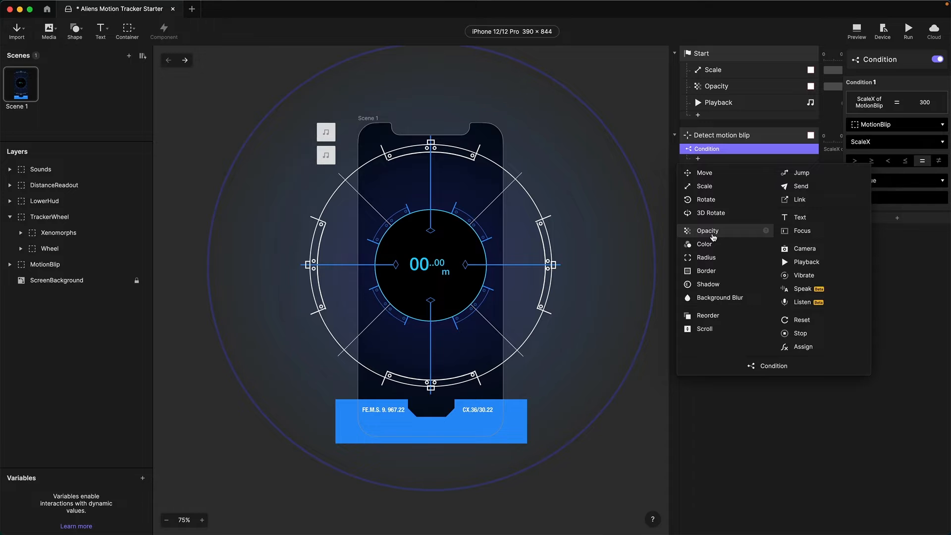
pyautogui.click(712, 234)
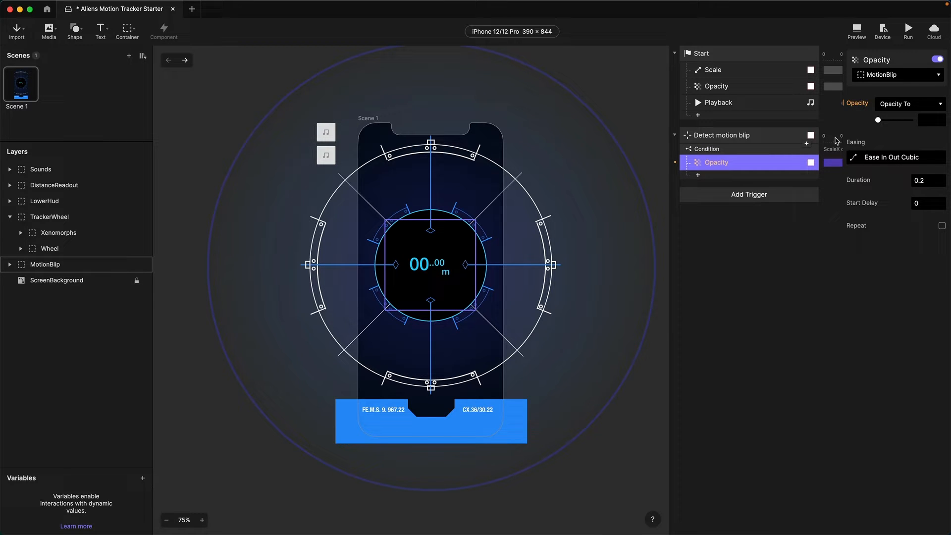
pyautogui.click(878, 121)
pyautogui.click(927, 184)
pyautogui.write('0')
pyautogui.press('Return')
# Add a Scale response under the same condition that scales MotionBlip by factor to 100% in X and Y with a duration of 0
pyautogui.click(698, 176)
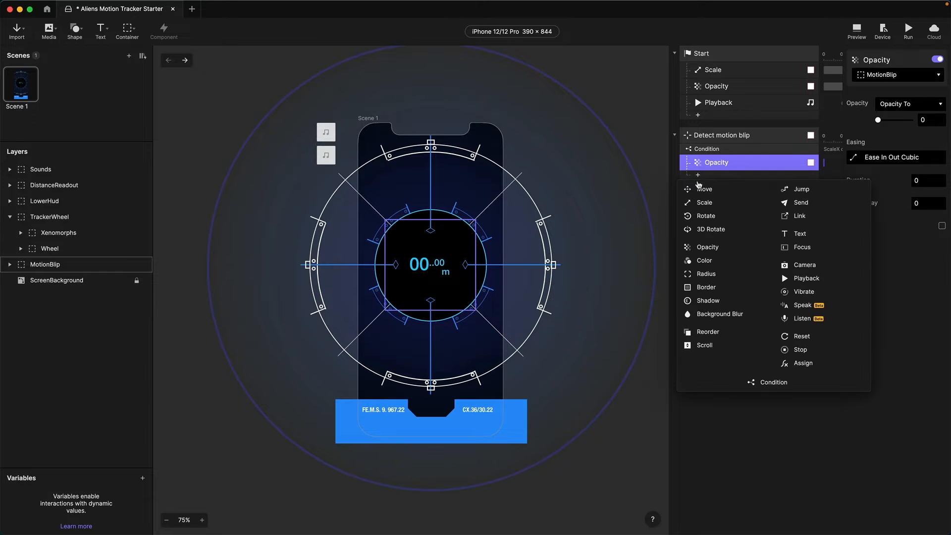
pyautogui.click(701, 203)
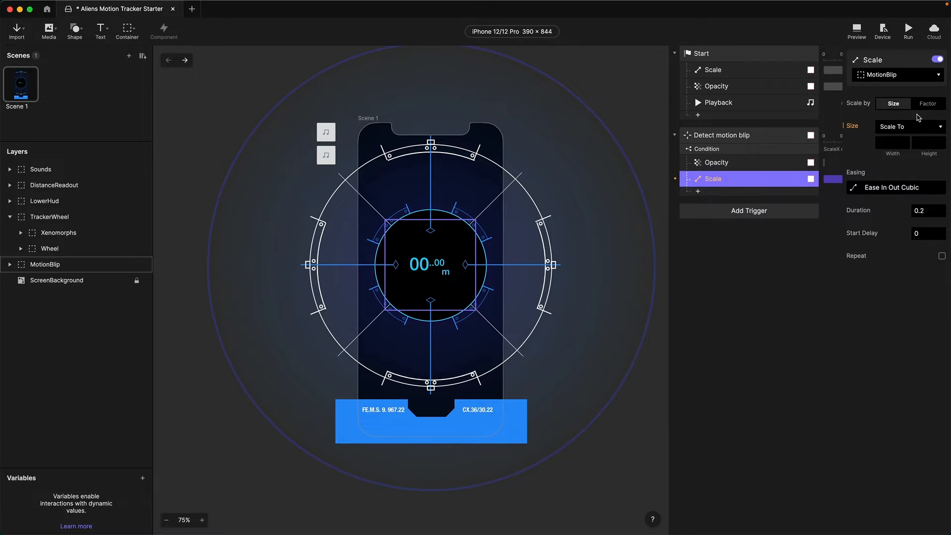
pyautogui.click(934, 105)
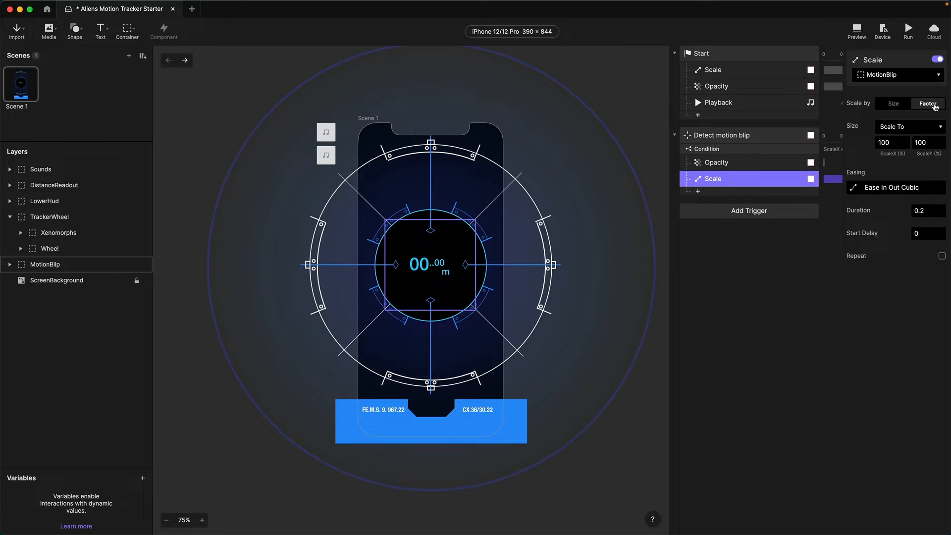
pyautogui.click(886, 142)
pyautogui.click(928, 212)
pyautogui.write('0')
pyautogui.press('Return')
# Duplicate the ScaleX condition with its responses and set the copy's comparison value to 100
pyautogui.click(705, 151)
pyautogui.press('super+d')
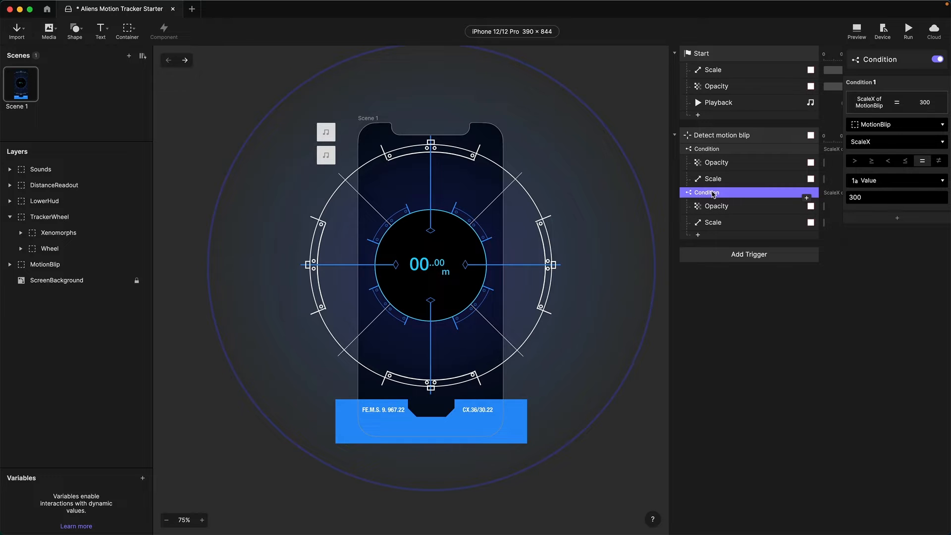
pyautogui.click(873, 198)
pyautogui.write('100')
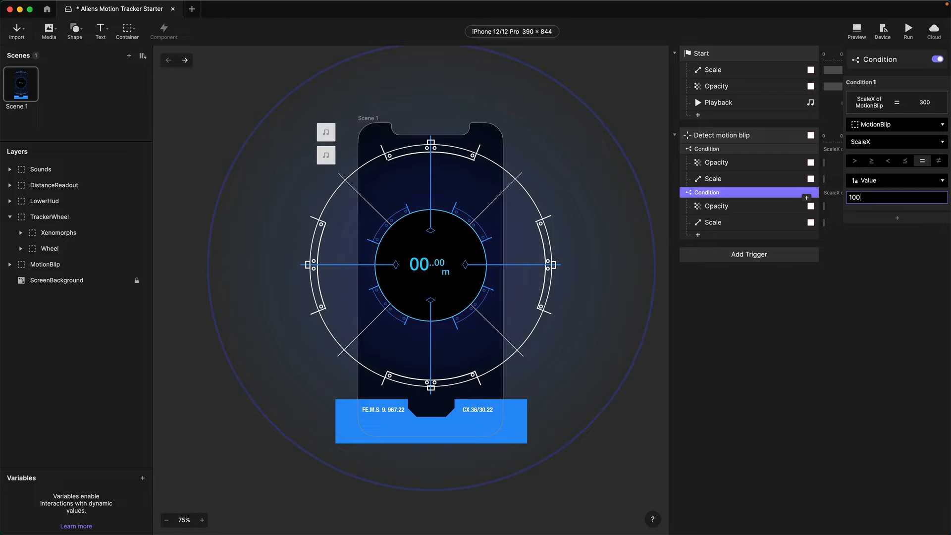
pyautogui.press('Return')
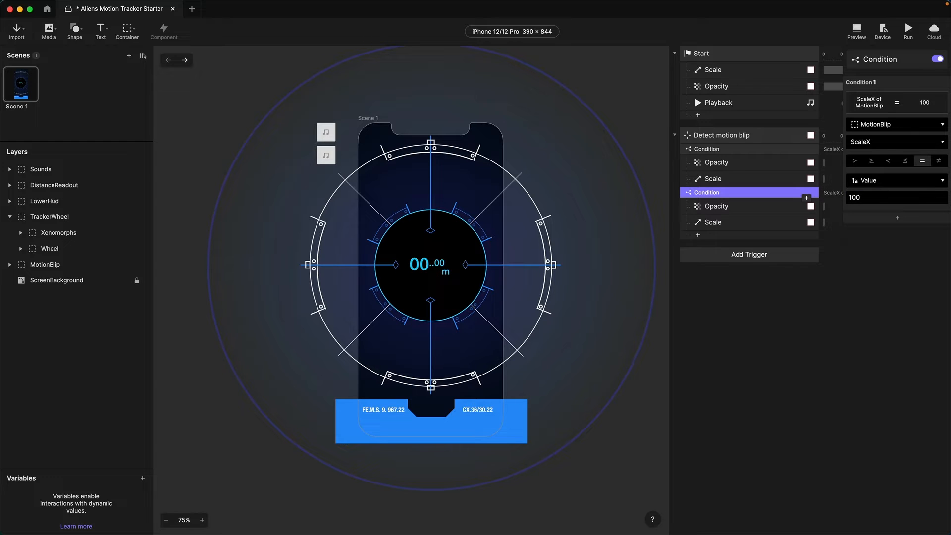
# Set the Opacity response under the ScaleX = 100 condition to 100 with a duration of 1
pyautogui.click(725, 207)
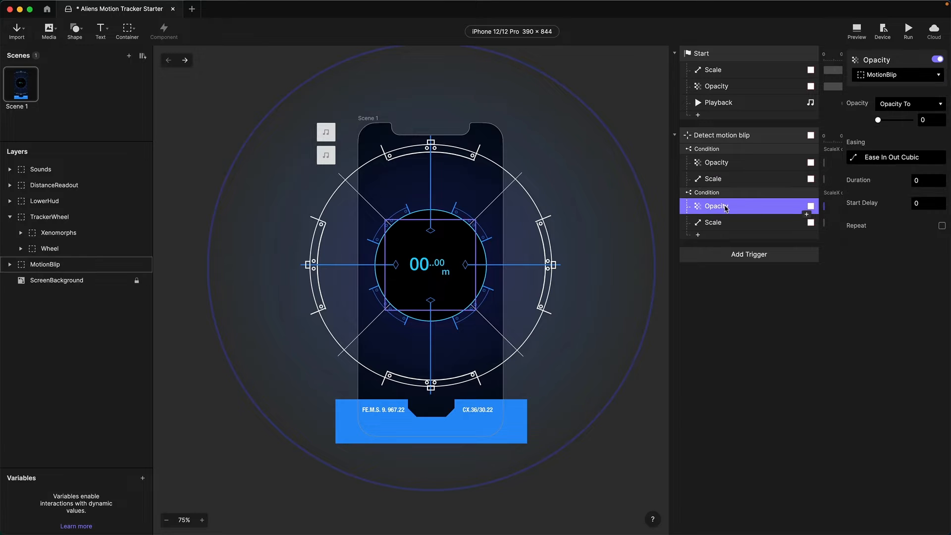
pyautogui.moveTo(878, 121); pyautogui.dragTo(945, 131)
pyautogui.click(919, 183)
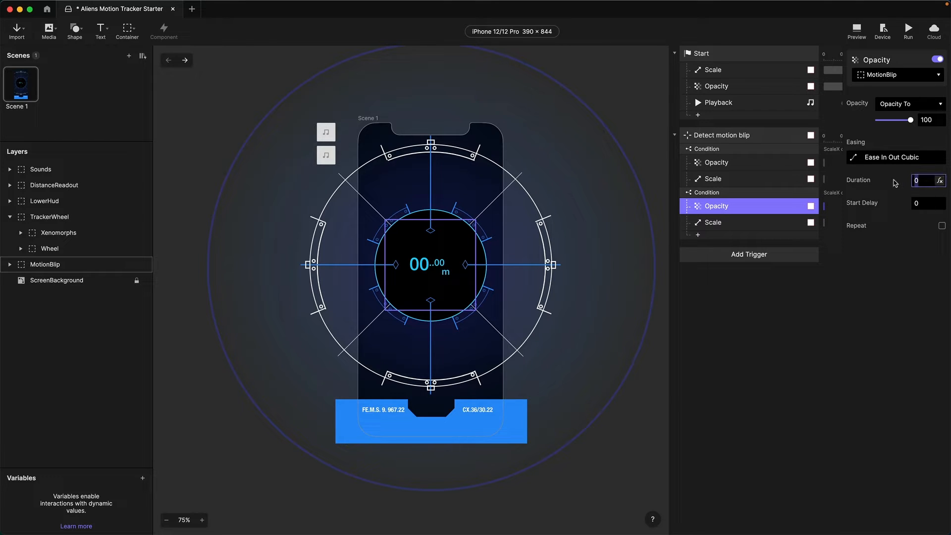
pyautogui.write('1')
pyautogui.press('Return')
# Set the Scale response under the ScaleX = 100 condition to 300% in X and Y with a duration of 1
pyautogui.click(716, 222)
pyautogui.click(897, 144)
pyautogui.write('300')
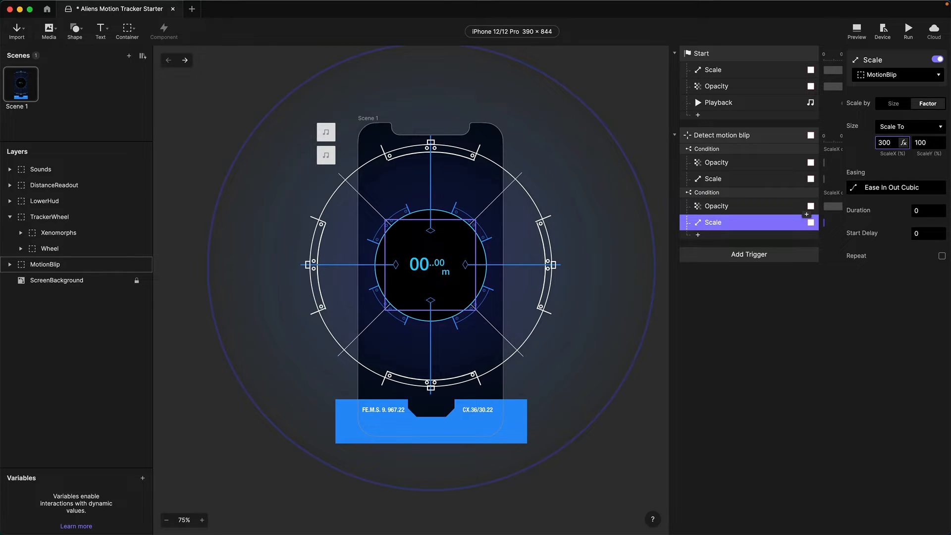
pyautogui.press('Tab')
pyautogui.write('300')
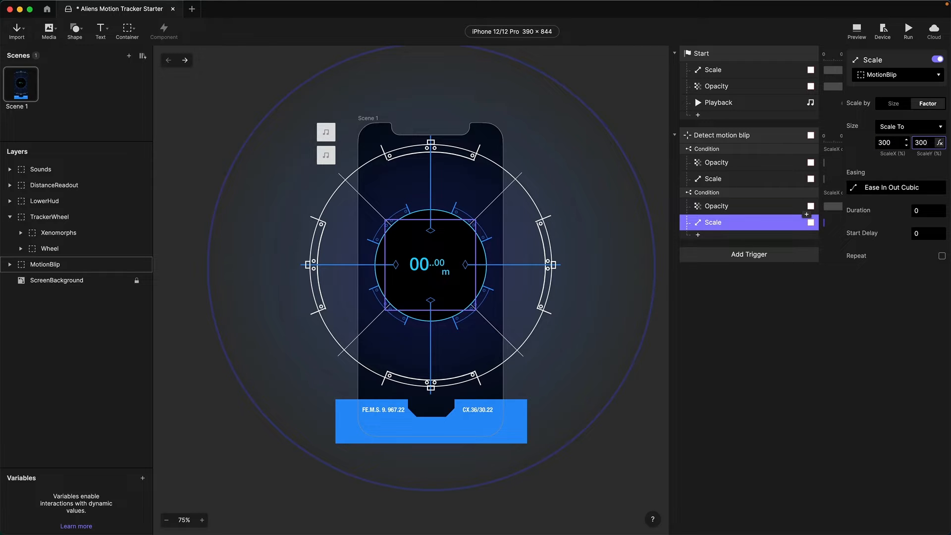
pyautogui.click(912, 210)
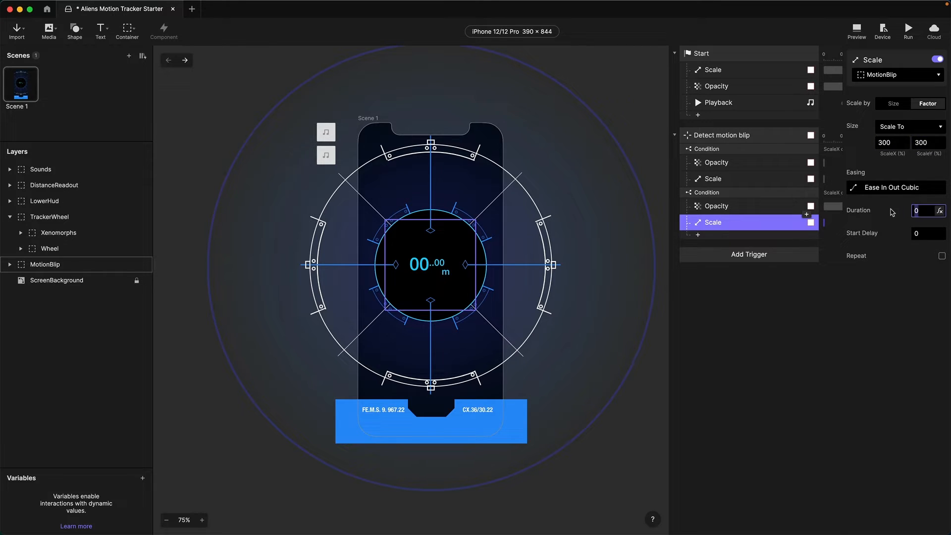
pyautogui.write('1')
pyautogui.press('Return')
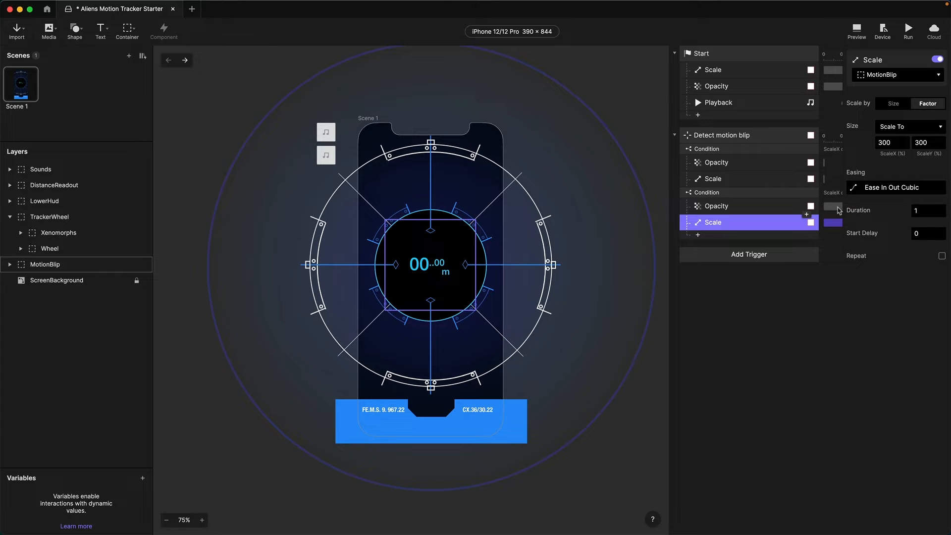
# Duplicate the ScaleX = 100 condition and delete the Opacity and Scale responses from the copy
pyautogui.click(710, 194)
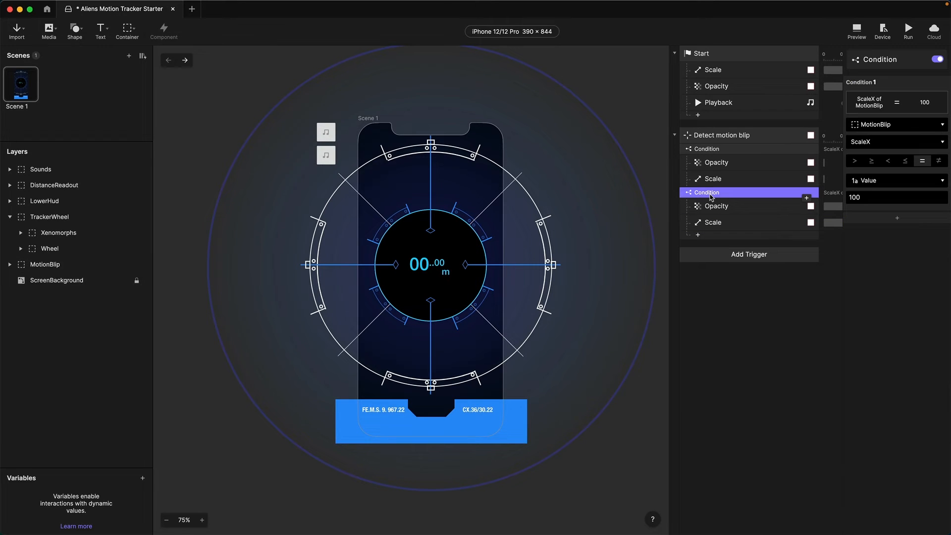
pyautogui.press('super+d')
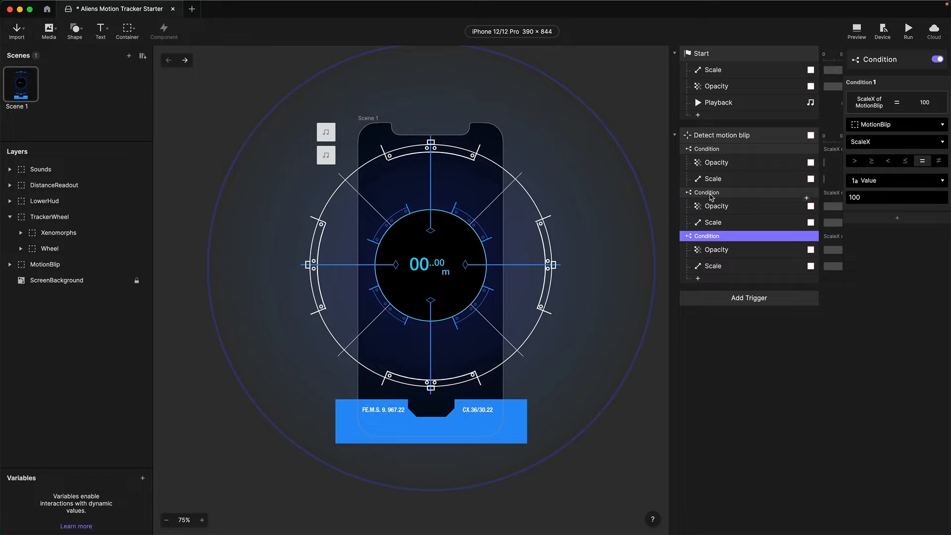
pyautogui.click(732, 253)
pyautogui.press('Delete')
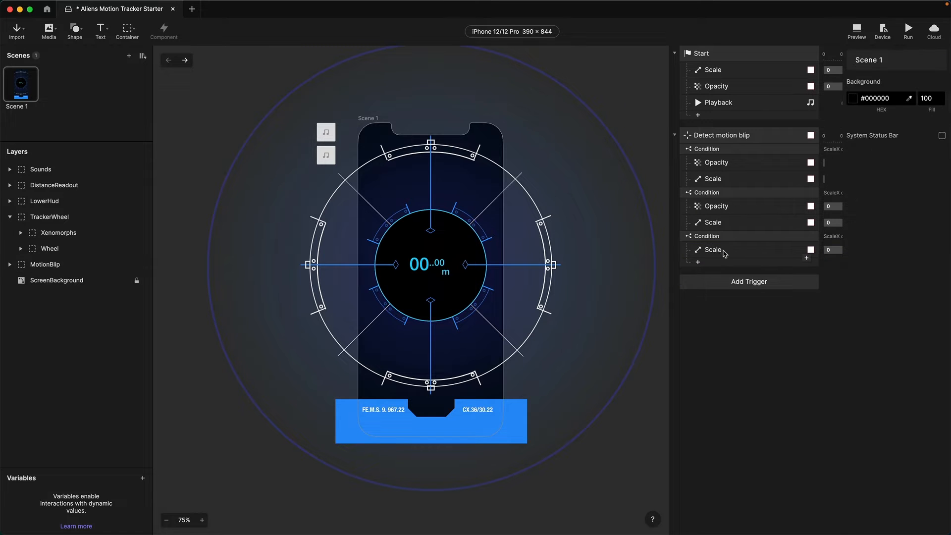
pyautogui.click(724, 251)
pyautogui.press('Delete')
# Add a Playback response for the MotionBlip sound under the last ScaleX = 100 condition
pyautogui.click(718, 237)
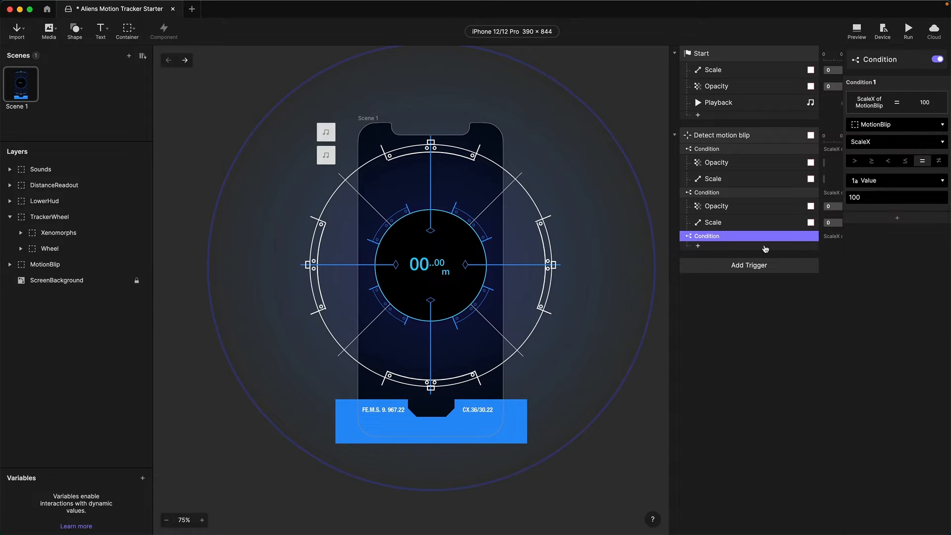
pyautogui.click(702, 247)
pyautogui.click(807, 349)
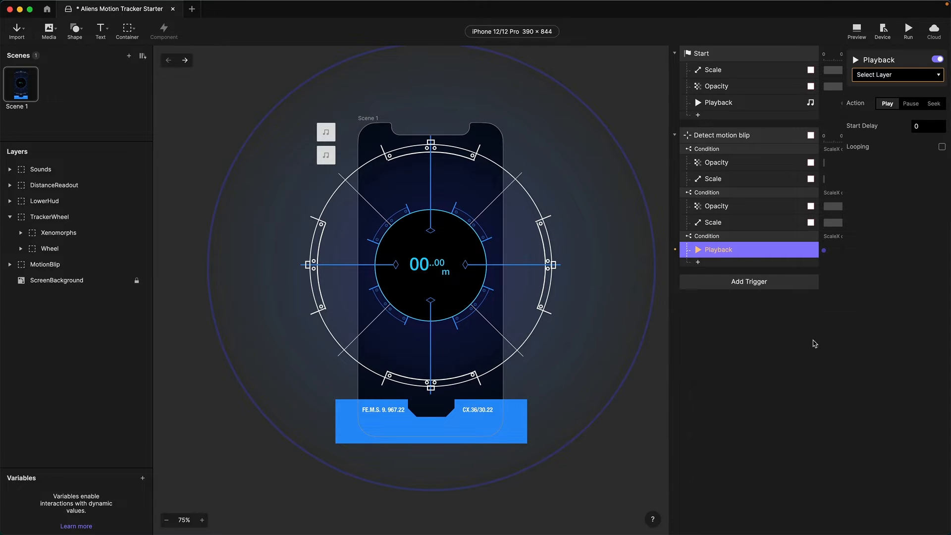
pyautogui.click(883, 75)
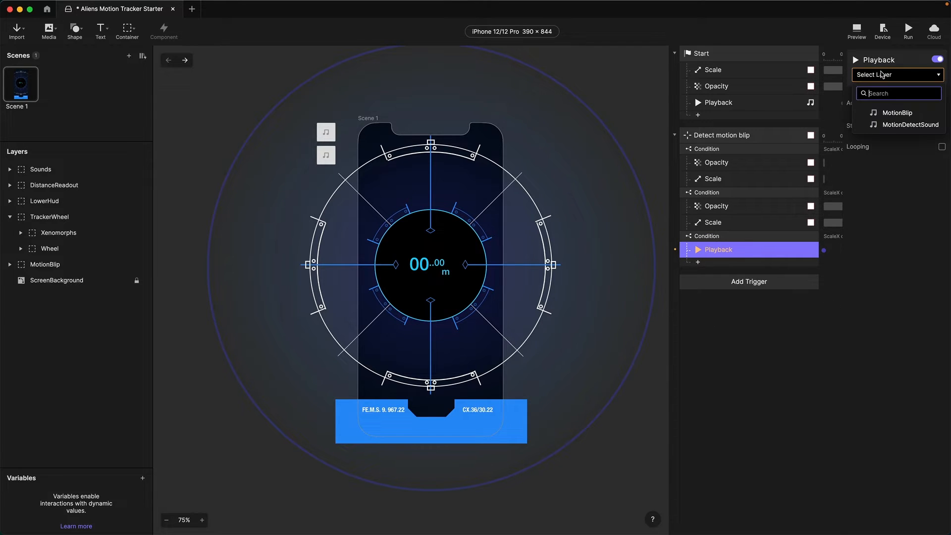
pyautogui.click(883, 114)
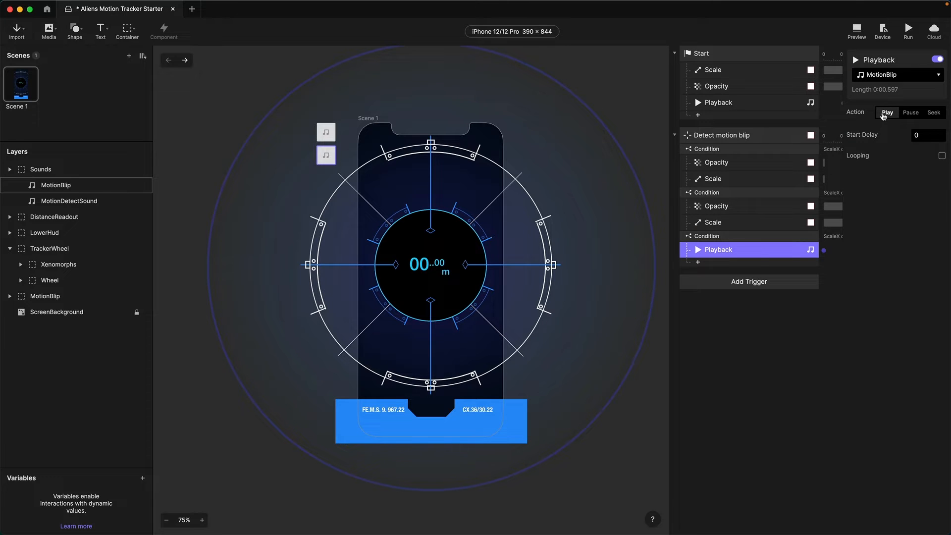
# Set the MotionBlip Playback response to seek to time 0:00.0 with a start delay of 0.2
pyautogui.click(933, 114)
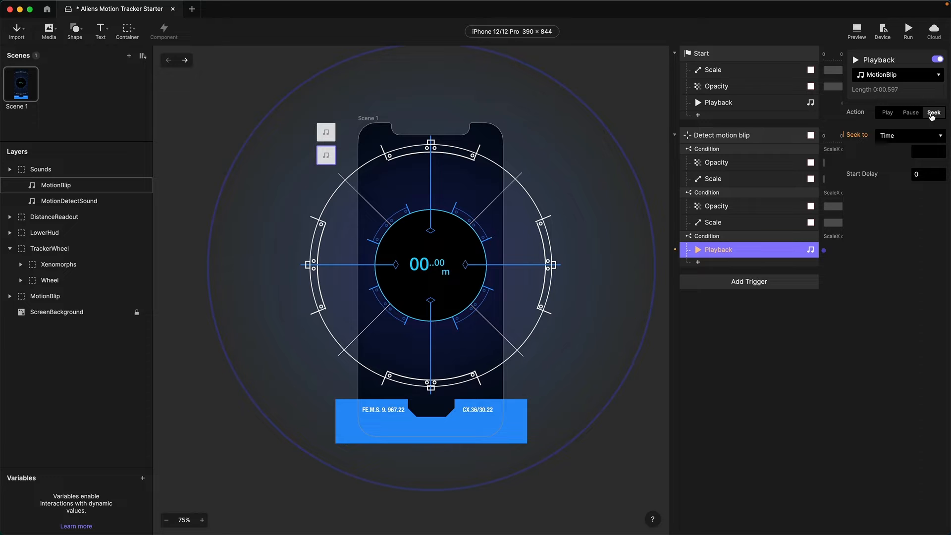
pyautogui.click(920, 150)
pyautogui.press('super+a')
pyautogui.write('0:00.0')
pyautogui.press('Return')
pyautogui.click(931, 175)
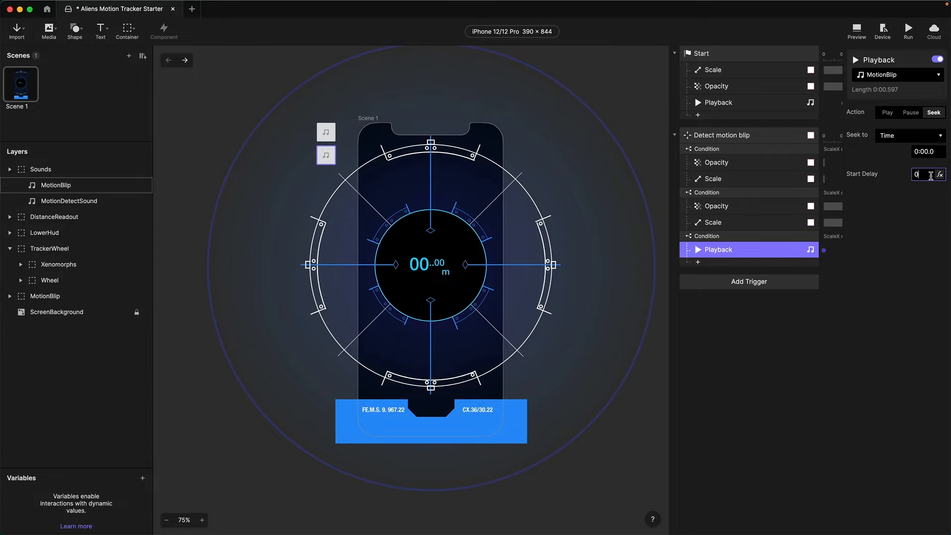
pyautogui.write('.2')
pyautogui.press('Return')
# Duplicate the Seek response with the copy's action set to Play, and preview the looping blip and sound
pyautogui.press('super+d')
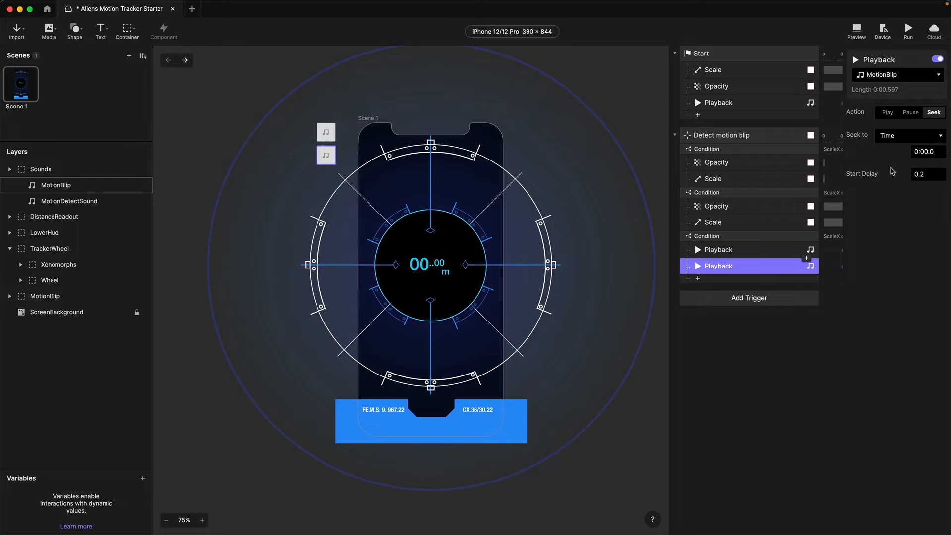
pyautogui.click(894, 117)
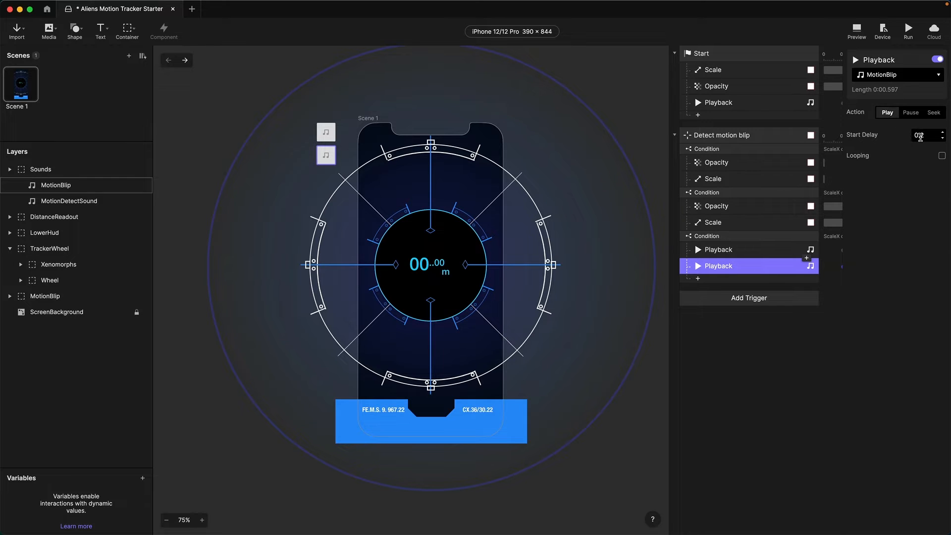
pyautogui.click(857, 34)
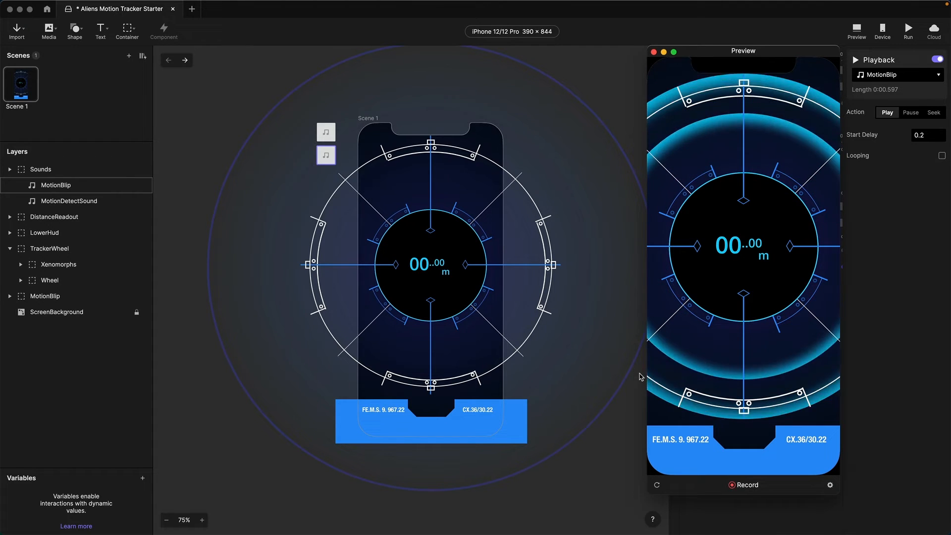
pyautogui.click(653, 52)
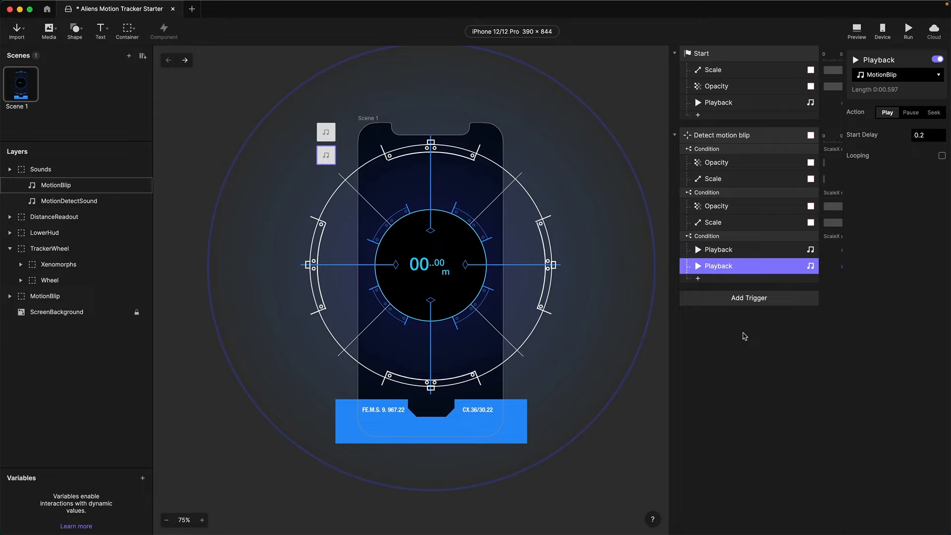
# Show the component library and examine the individual xenomorph instances inside TrackerWheel's Xenomorphs container
pyautogui.click(143, 56)
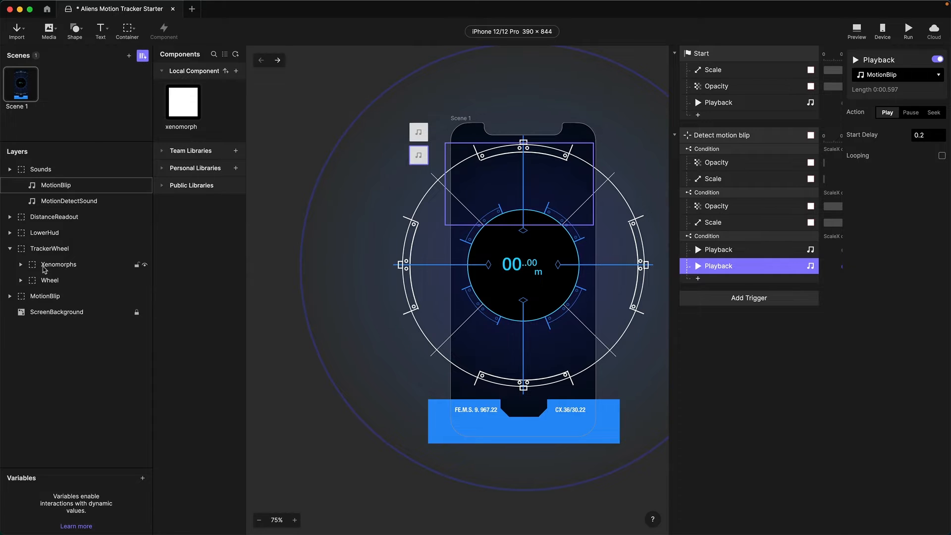
pyautogui.click(20, 265)
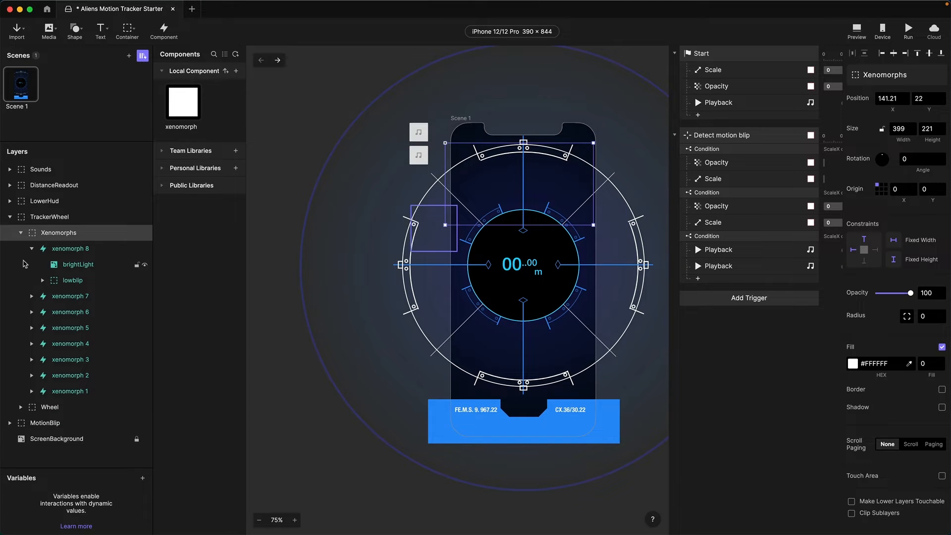
pyautogui.click(31, 249)
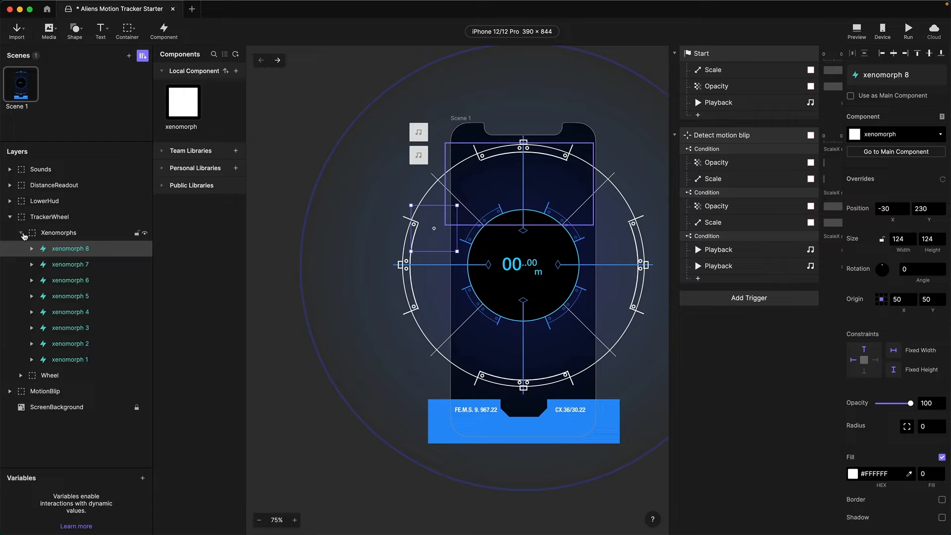
pyautogui.click(63, 266)
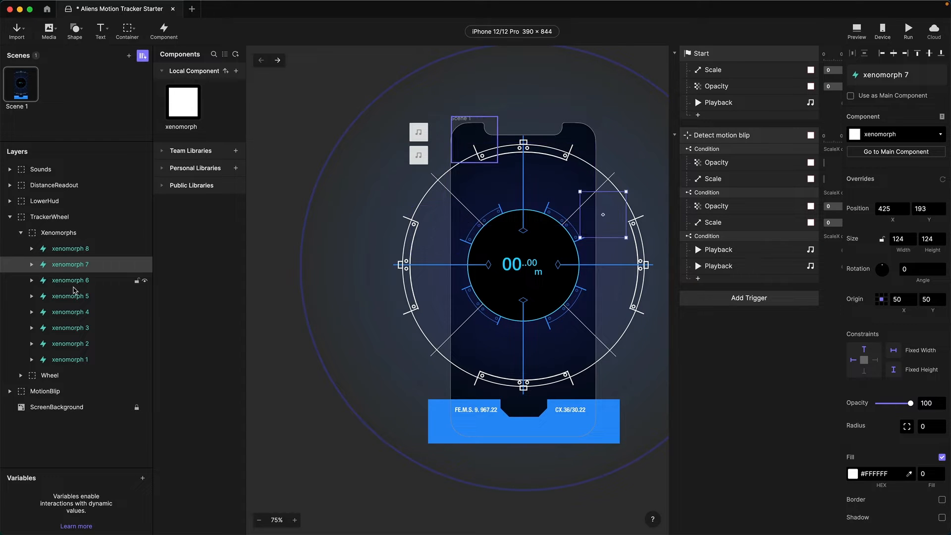
pyautogui.click(74, 282)
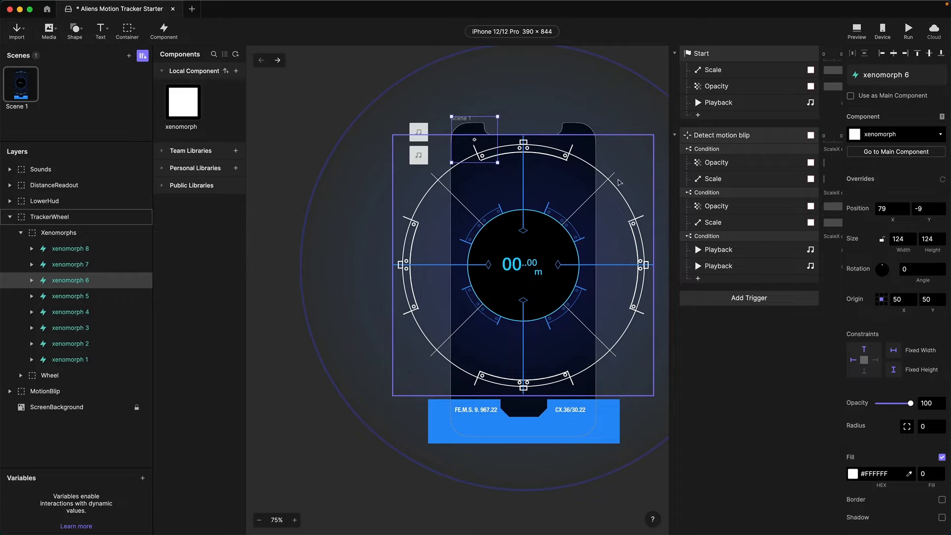
pyautogui.click(75, 296)
pyautogui.click(68, 312)
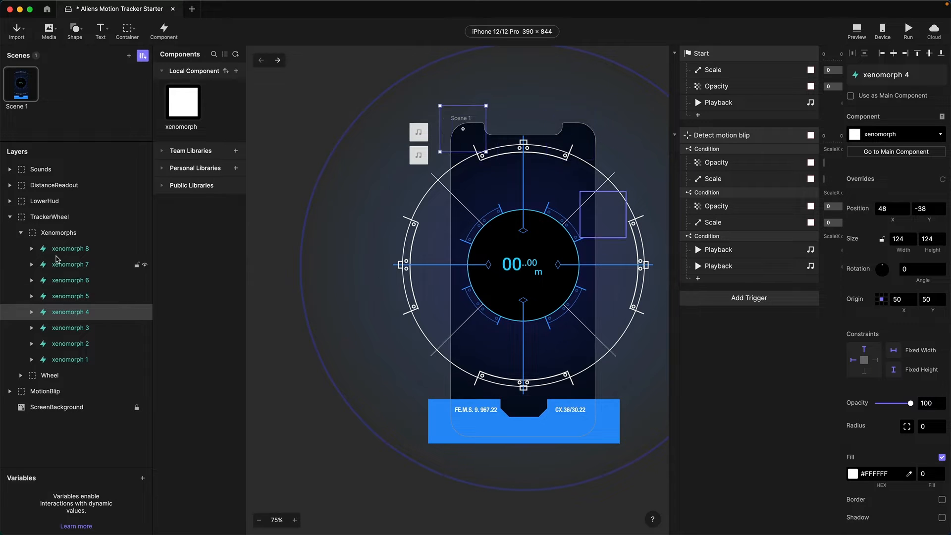
pyautogui.click(20, 233)
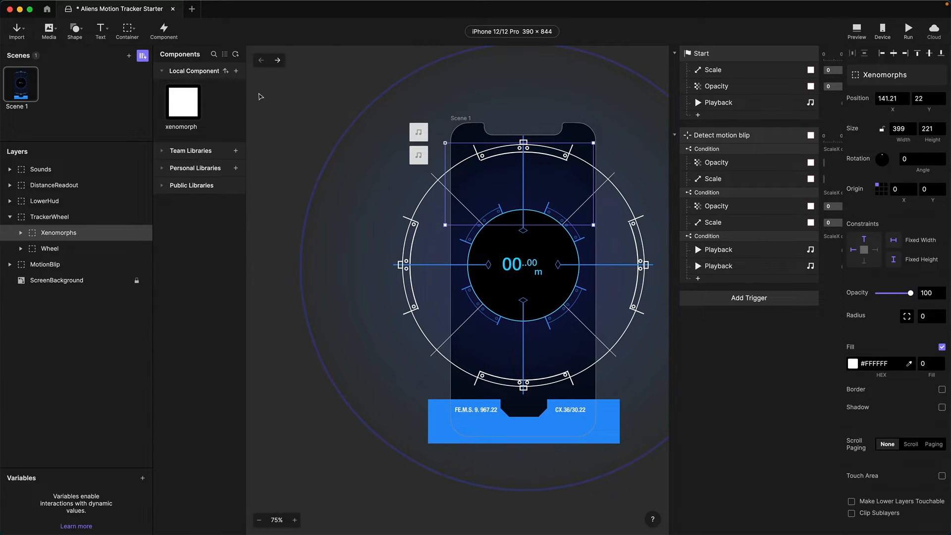
# Open the xenomorph main component for editing and add a Start trigger to it
pyautogui.click(191, 103)
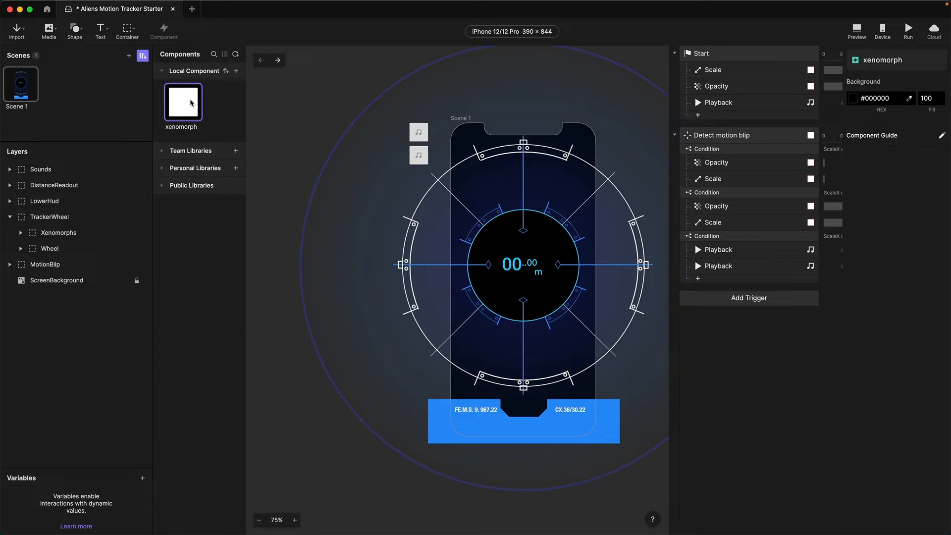
pyautogui.doubleClick(190, 103)
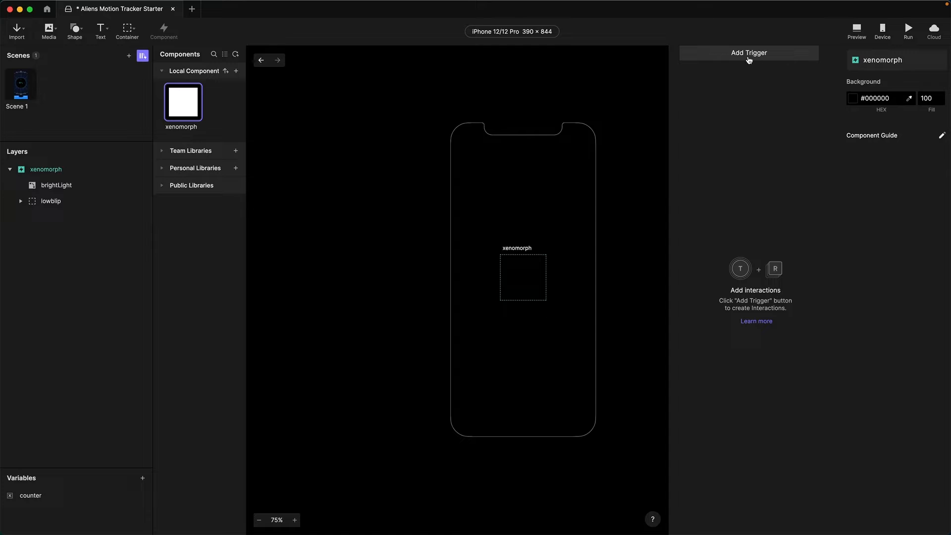
pyautogui.click(745, 59)
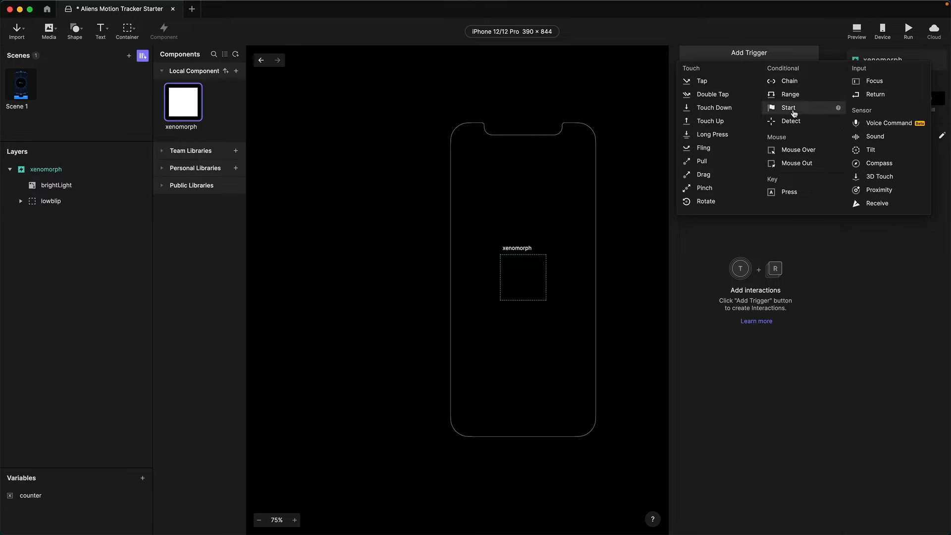
pyautogui.click(794, 114)
# Add a Move response to the Start trigger, targeting the xenomorph layer with its position mode set to Move By
pyautogui.click(698, 66)
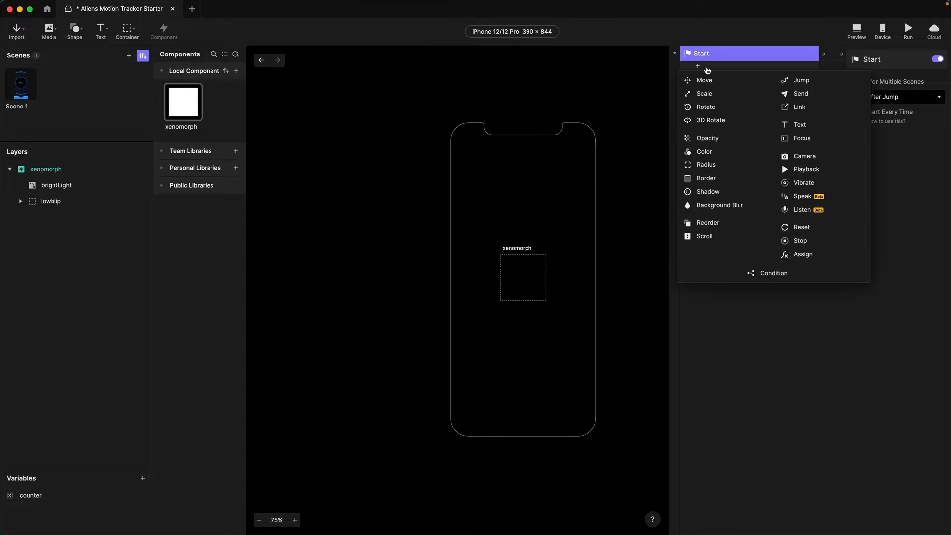
pyautogui.click(711, 81)
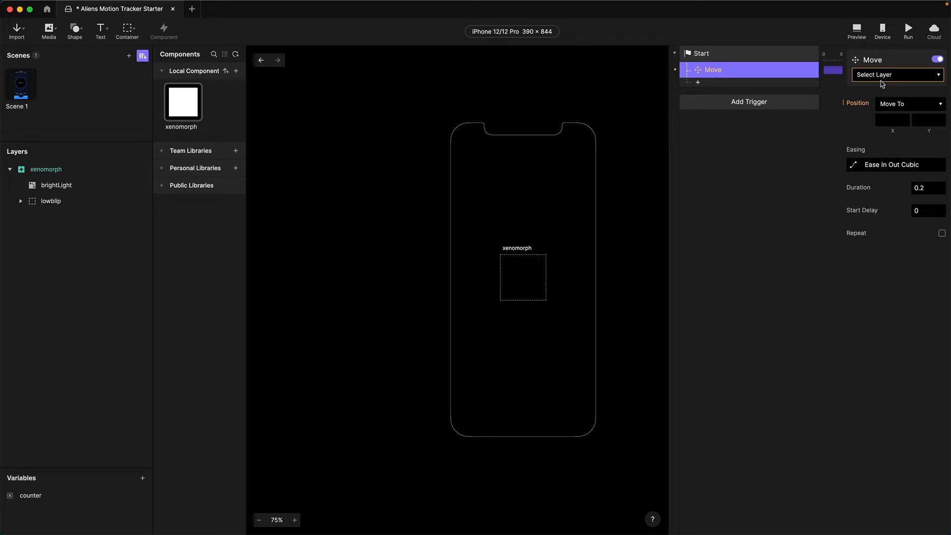
pyautogui.click(874, 78)
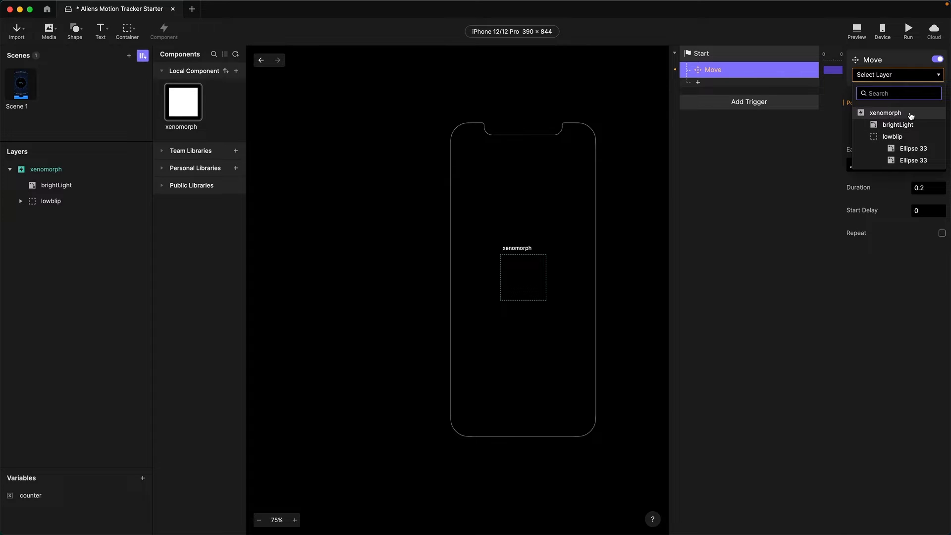
pyautogui.click(880, 113)
pyautogui.click(895, 105)
pyautogui.click(900, 94)
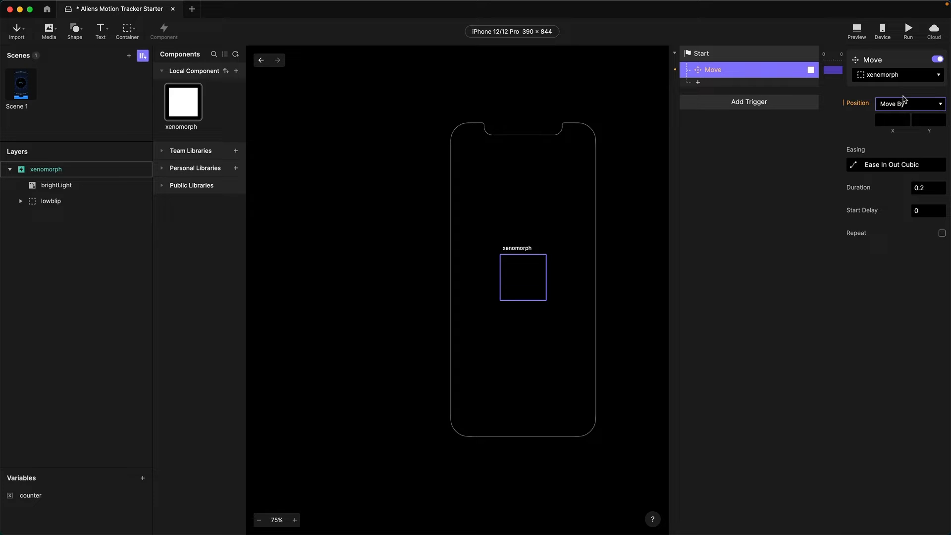
# Set the Move response's X offset to the formula random(-5,5)
pyautogui.click(886, 120)
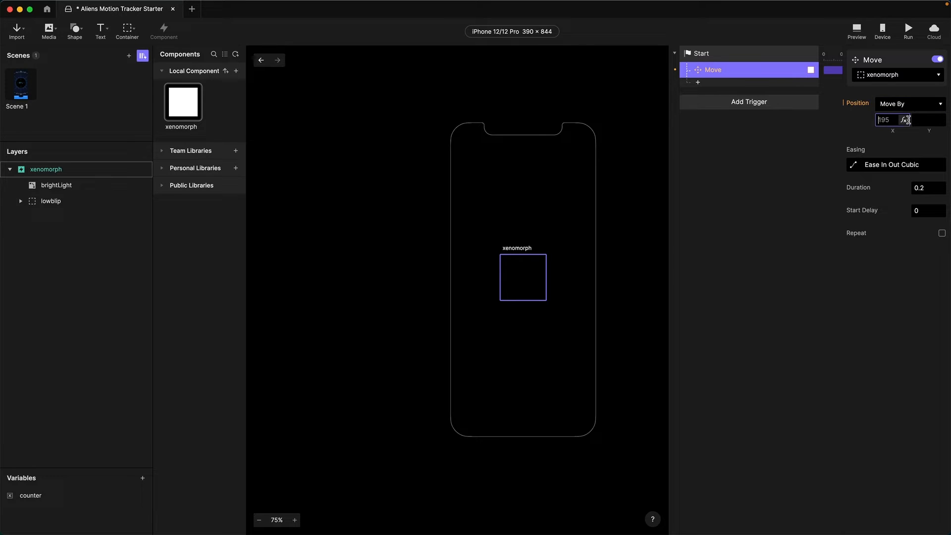
pyautogui.click(905, 120)
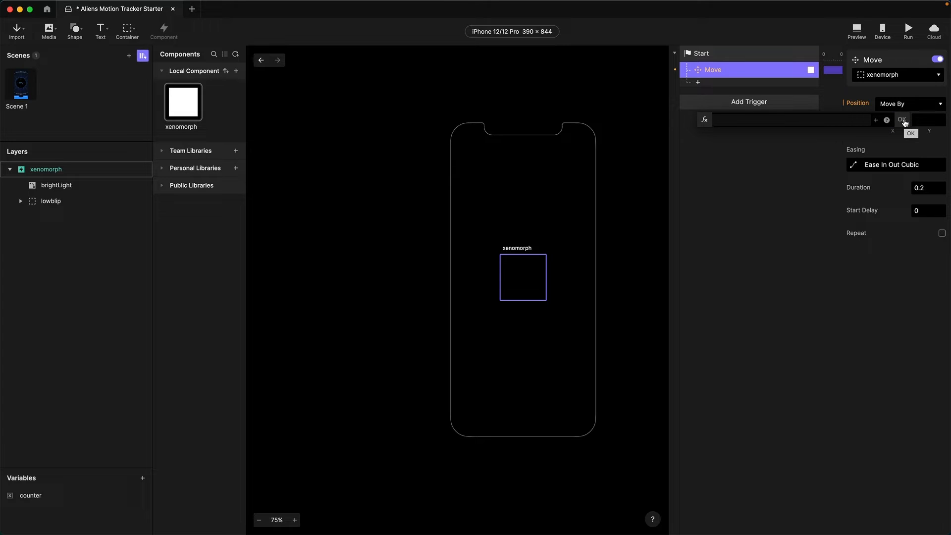
pyautogui.write('rando')
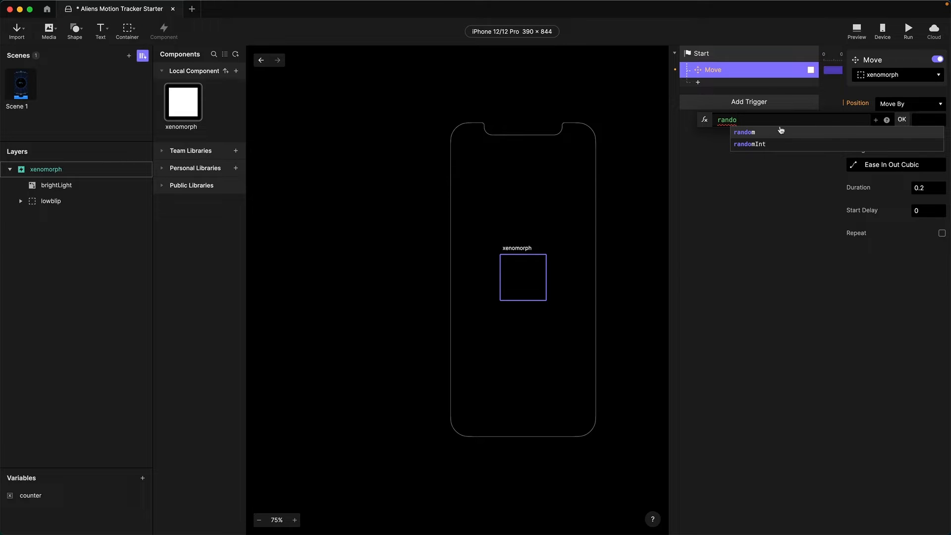
pyautogui.click(769, 132)
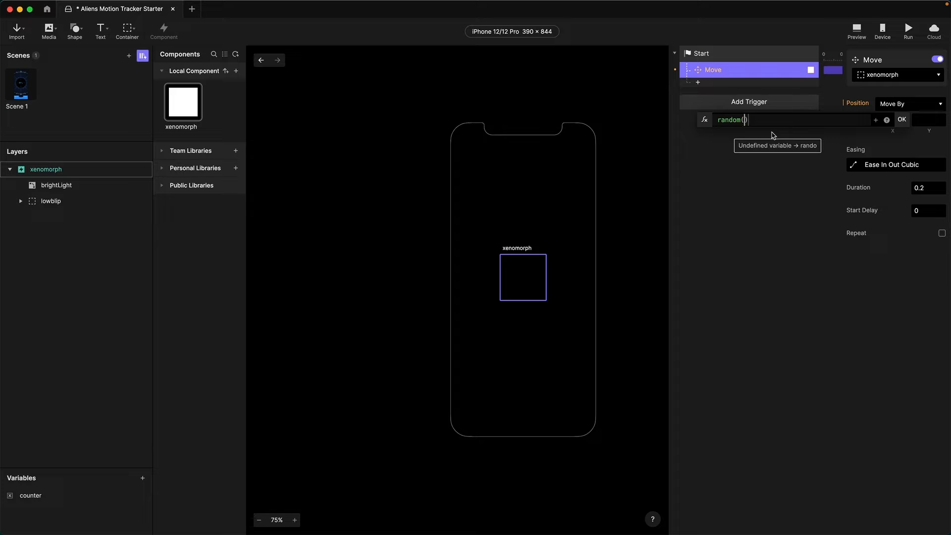
pyautogui.press('Left')
pyautogui.write('-5,')
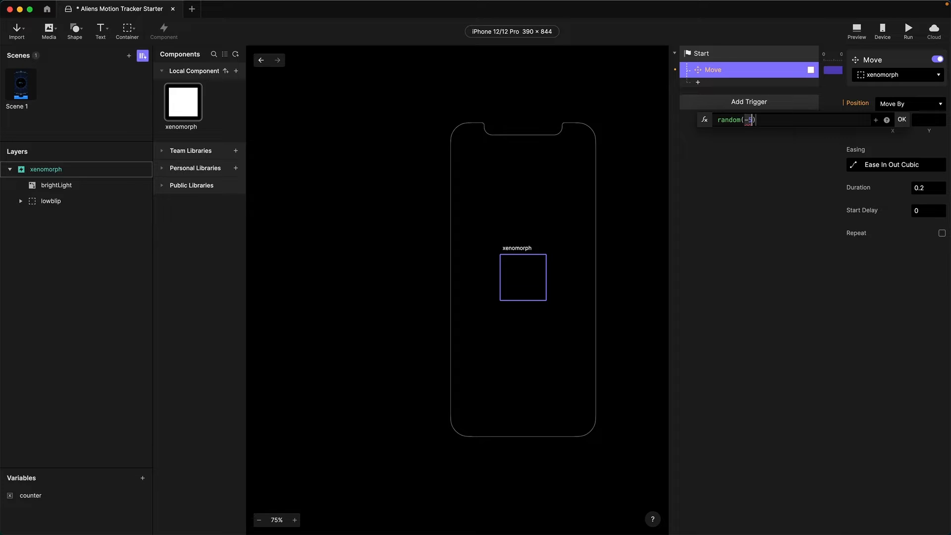
pyautogui.write('5')
pyautogui.click(902, 120)
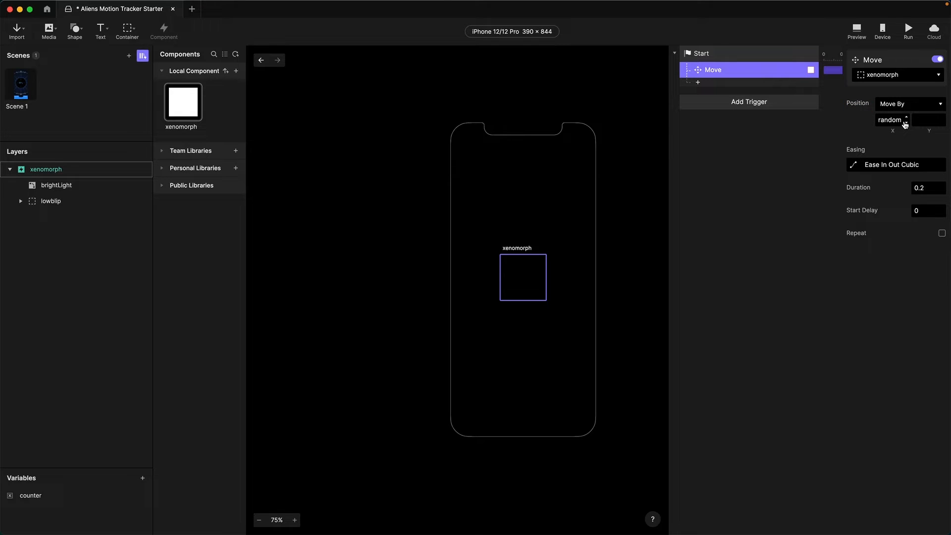
# Set the Move response's Y offset to the formula random(0.1,1) and enable Repeat
pyautogui.click(941, 122)
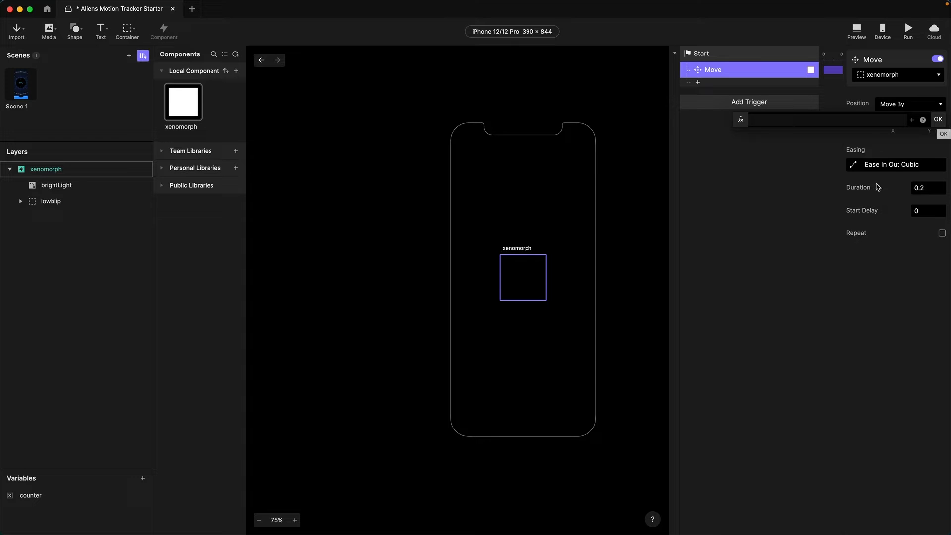
pyautogui.write('ran')
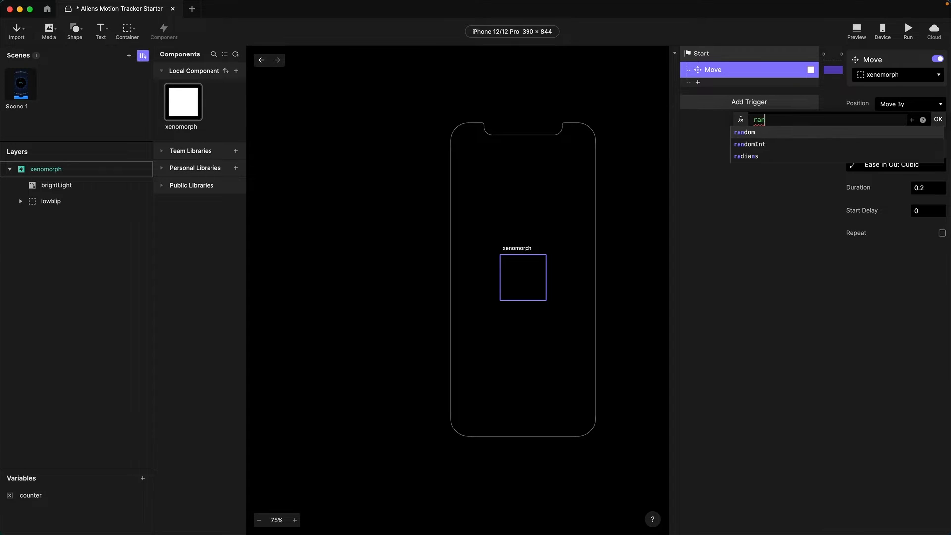
pyautogui.press('Return')
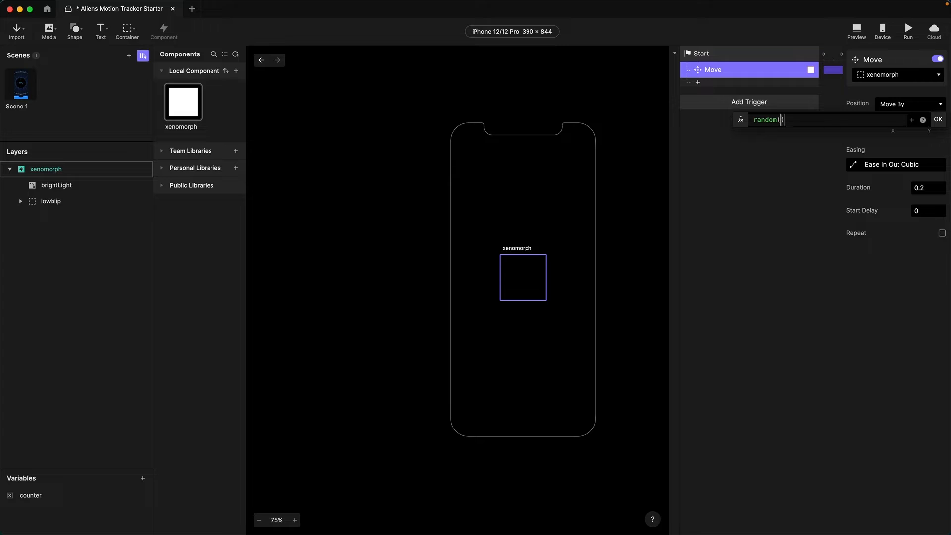
pyautogui.write('0.1,1')
pyautogui.click(939, 120)
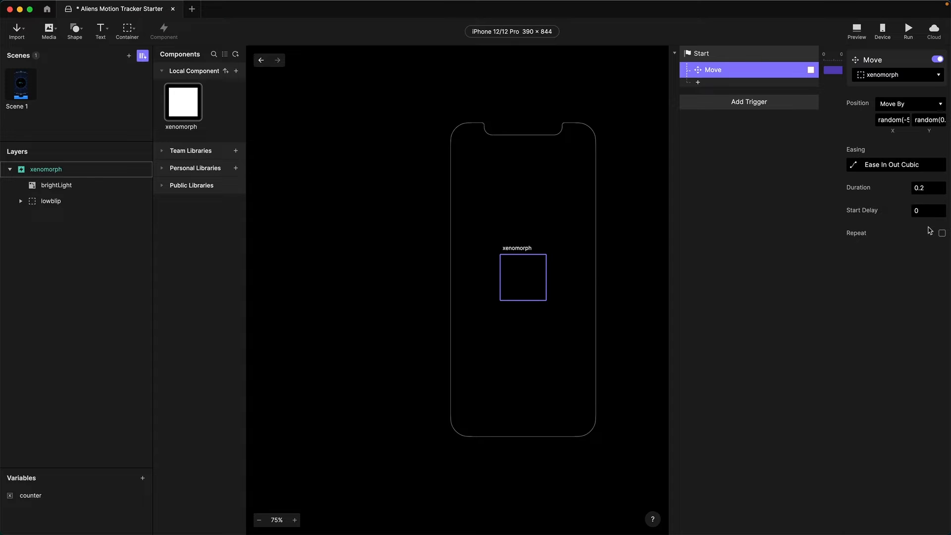
pyautogui.click(941, 233)
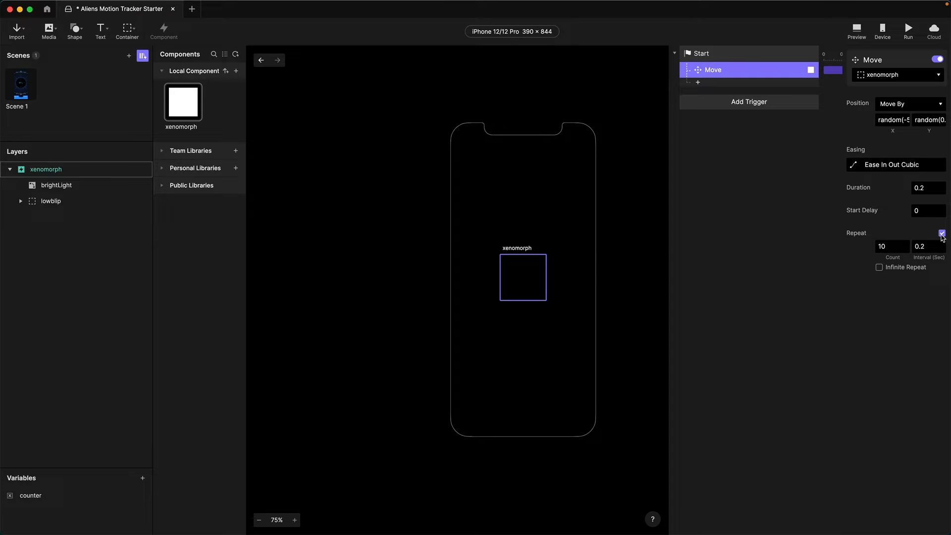
# Set the Move response's repeat interval to 0 seconds and make it repeat infinitely
pyautogui.click(927, 246)
pyautogui.write('0')
pyautogui.press('Return')
pyautogui.click(879, 268)
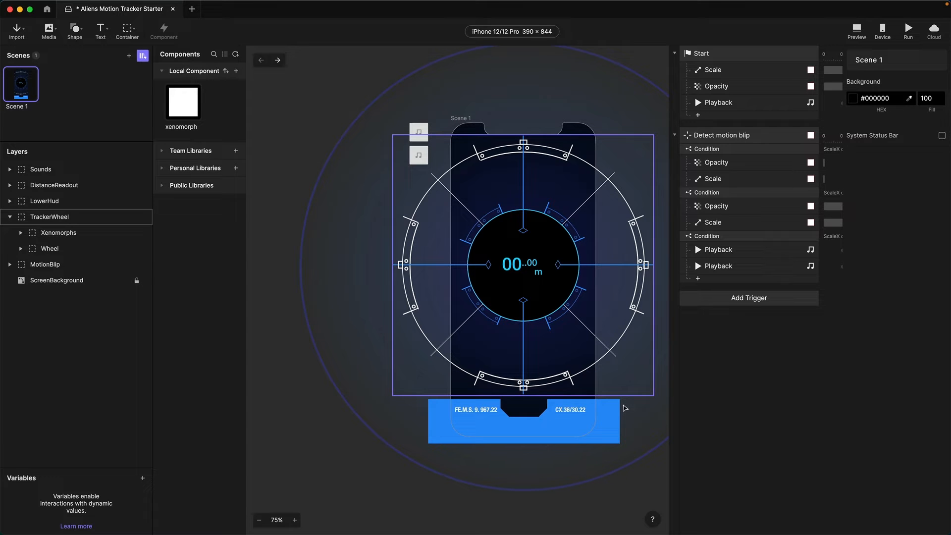
# Add a Touch Down trigger to Scene 1 with the LowerHud layer as its target
pyautogui.click(722, 301)
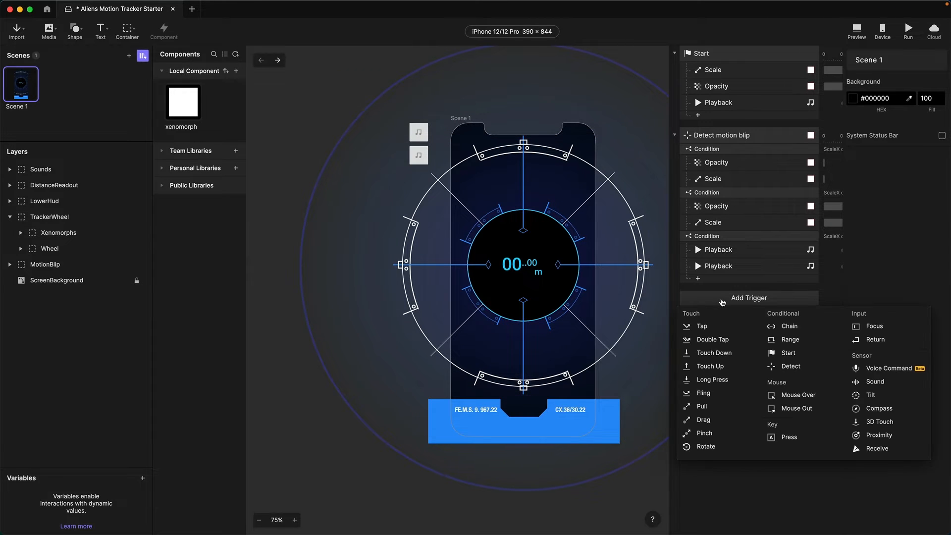
pyautogui.click(708, 356)
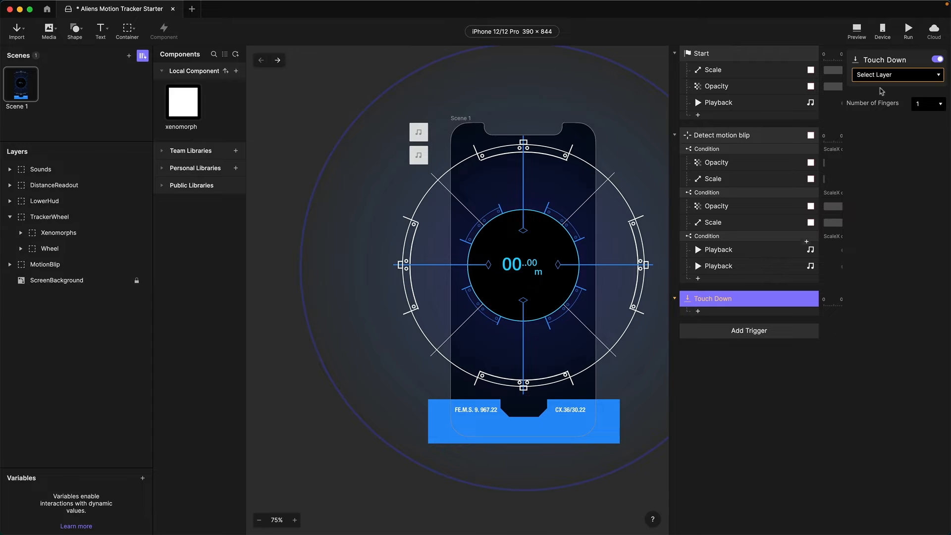
pyautogui.click(878, 79)
pyautogui.write('lowe')
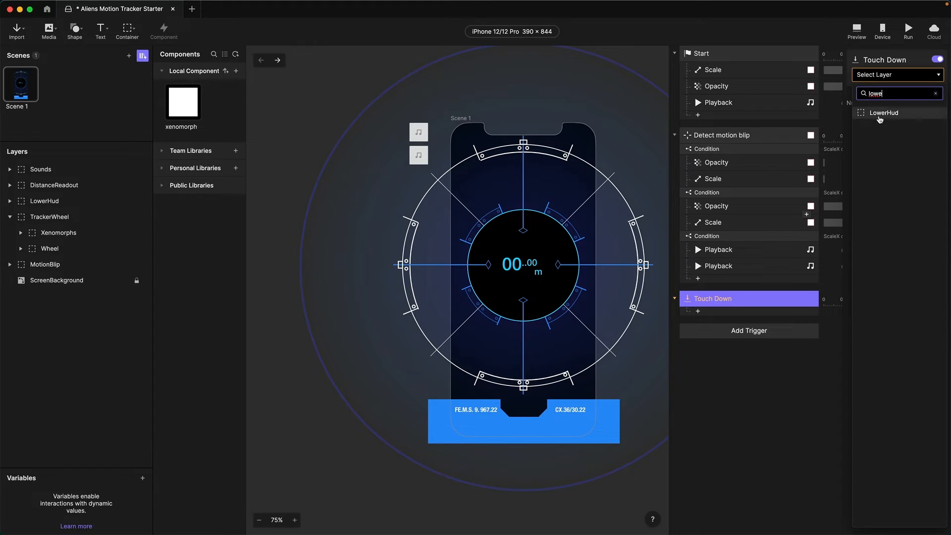
pyautogui.click(880, 113)
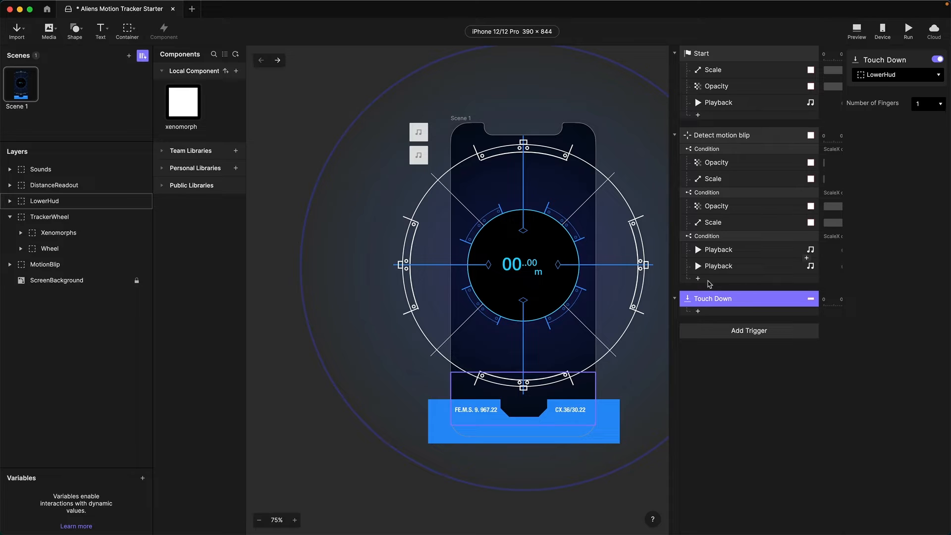
# Add a Send response to the Touch Down trigger that sends the message "blip" to the current scene
pyautogui.click(698, 311)
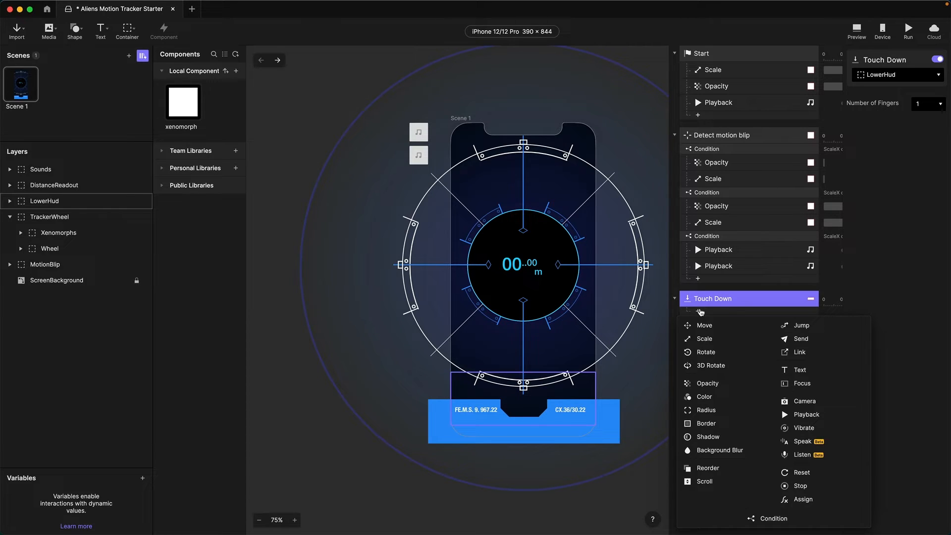
pyautogui.click(808, 339)
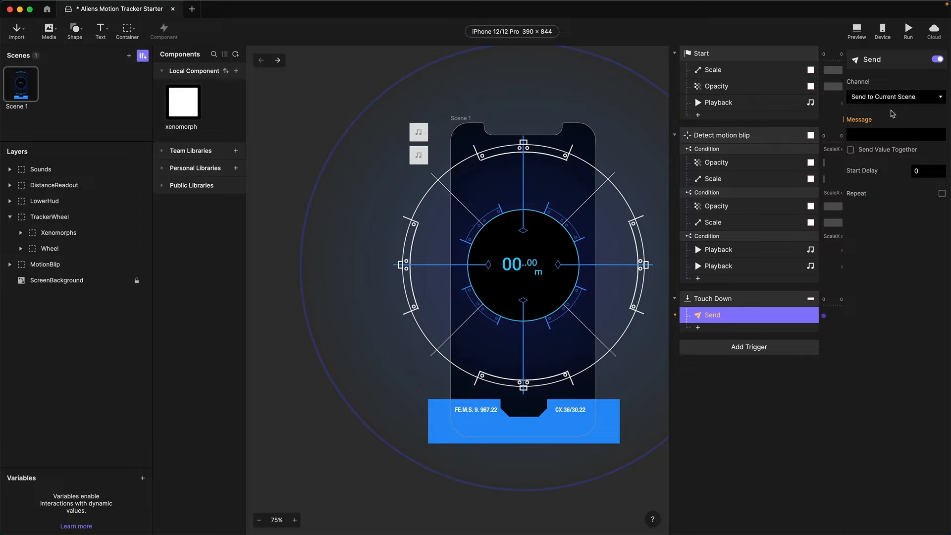
pyautogui.click(852, 135)
pyautogui.write('blip')
pyautogui.press('Return')
# Make the Send response repeat infinitely at an interval of 1 second
pyautogui.click(941, 194)
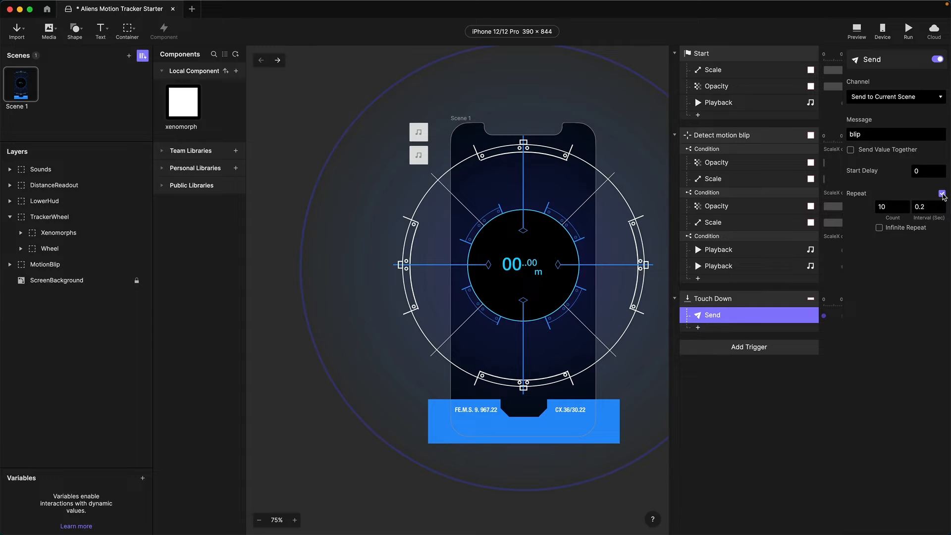
pyautogui.click(930, 207)
pyautogui.write('1')
pyautogui.click(879, 228)
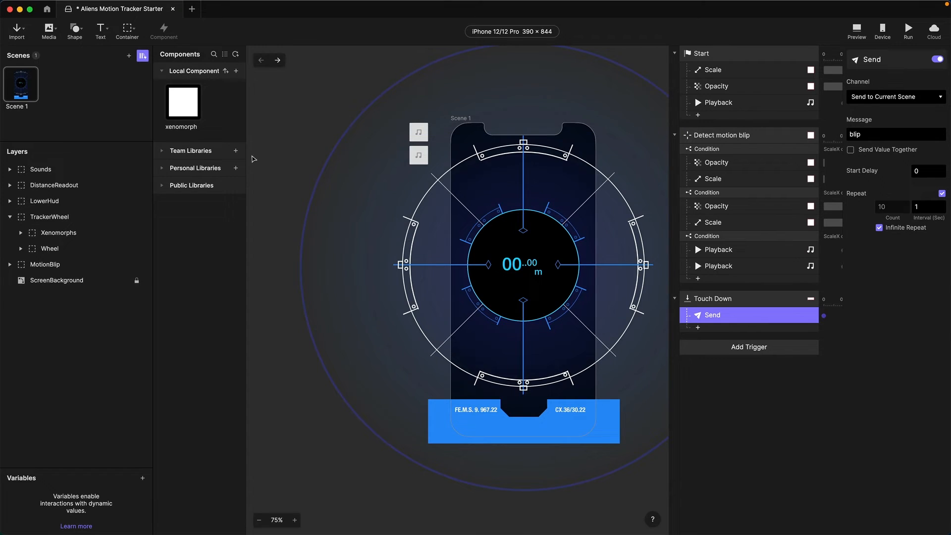
# Open the xenomorph component for editing and add a Receive trigger that listens for the message "blip"
pyautogui.doubleClick(184, 94)
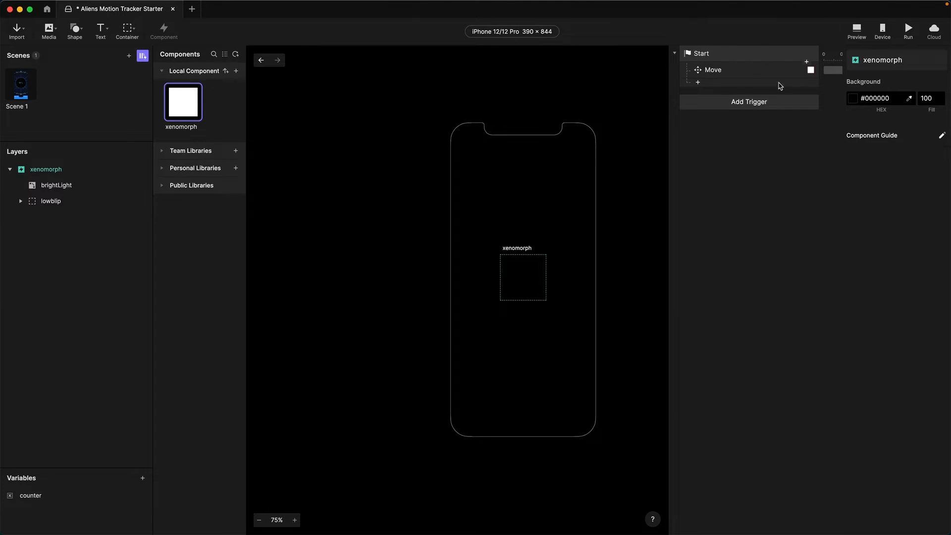
pyautogui.click(740, 106)
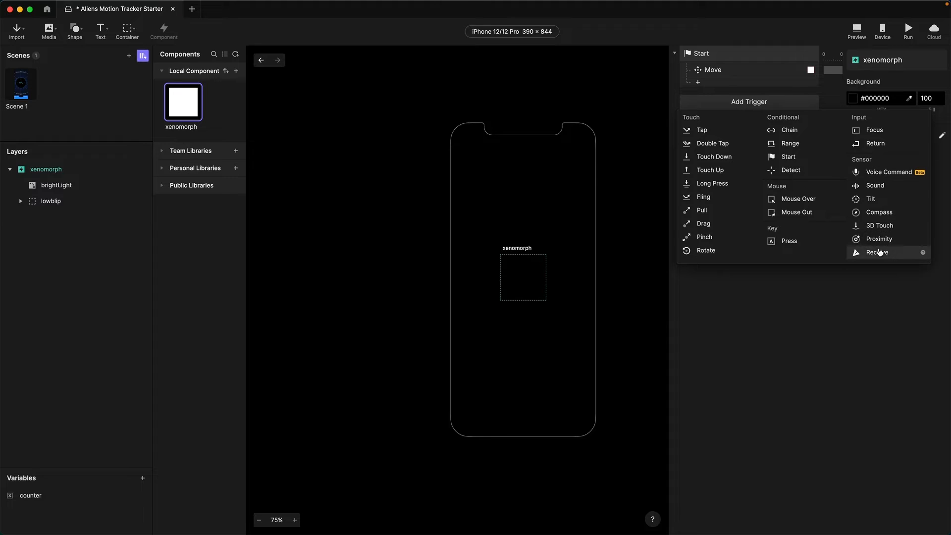
pyautogui.click(877, 252)
pyautogui.click(882, 134)
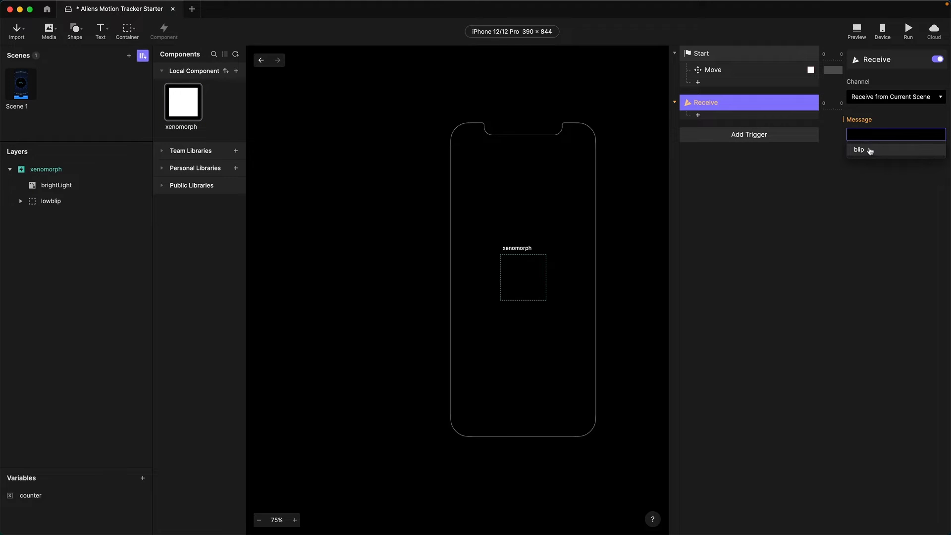
pyautogui.click(868, 150)
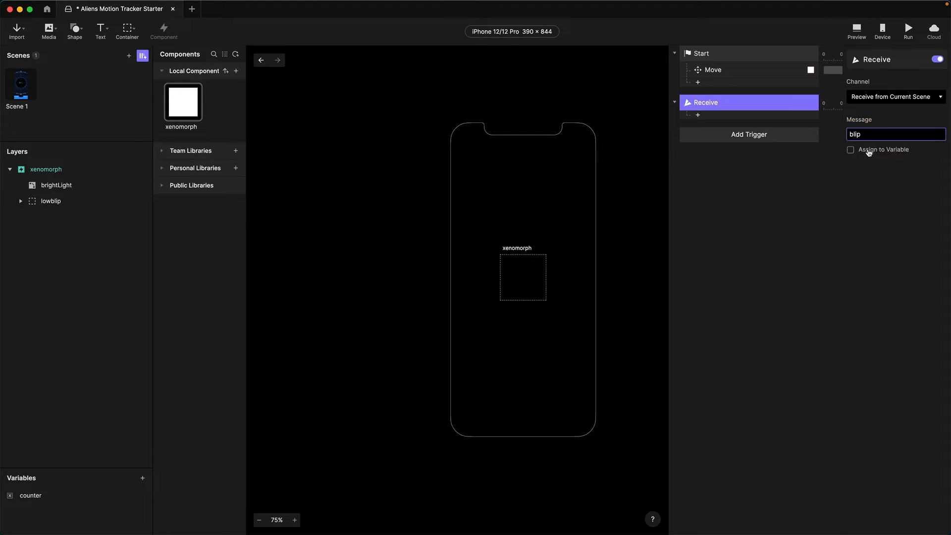
# Add an Opacity response to the Receive trigger that sets the brightLight layer's opacity to 100
pyautogui.click(710, 115)
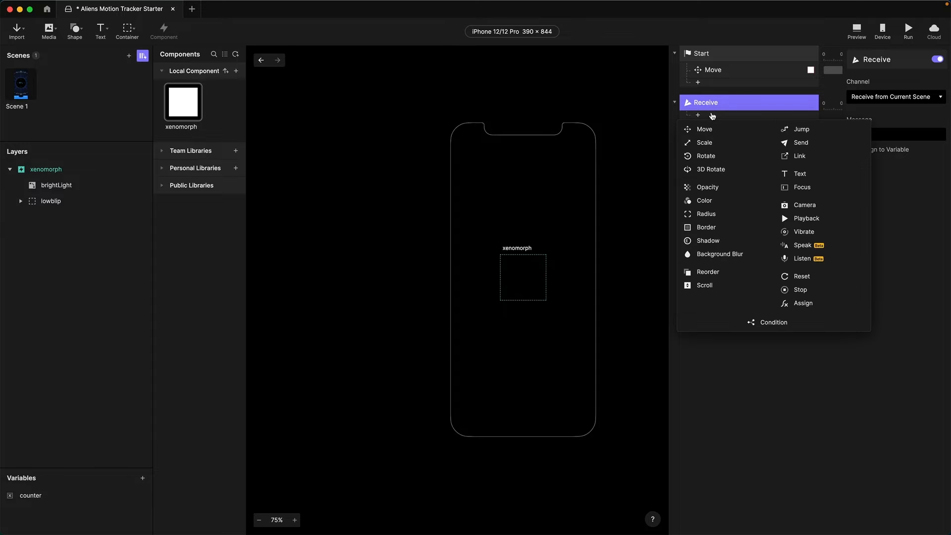
pyautogui.click(708, 186)
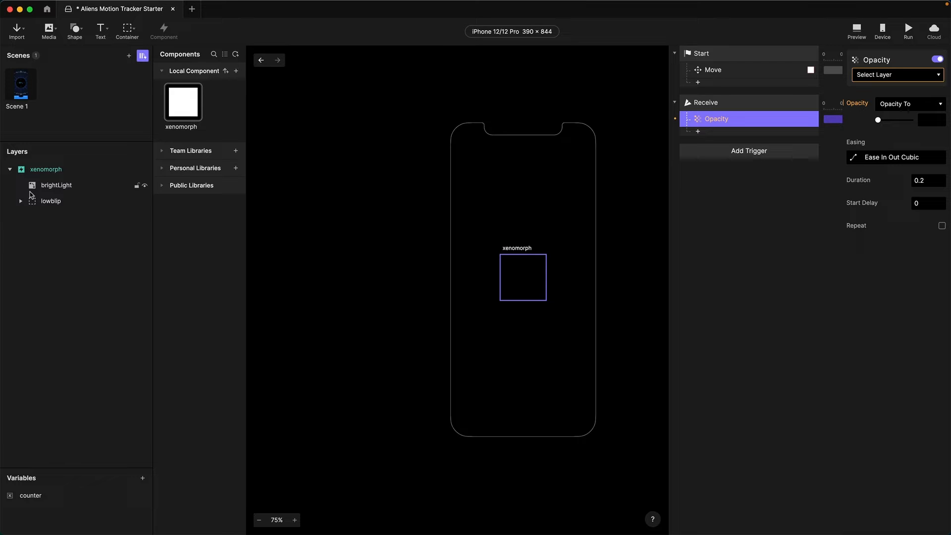
pyautogui.click(23, 202)
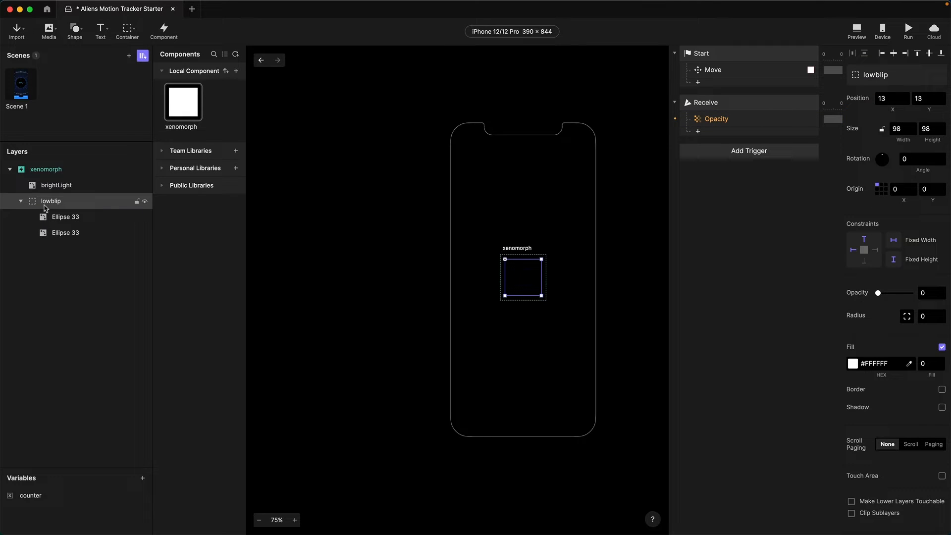
pyautogui.click(20, 202)
pyautogui.click(39, 190)
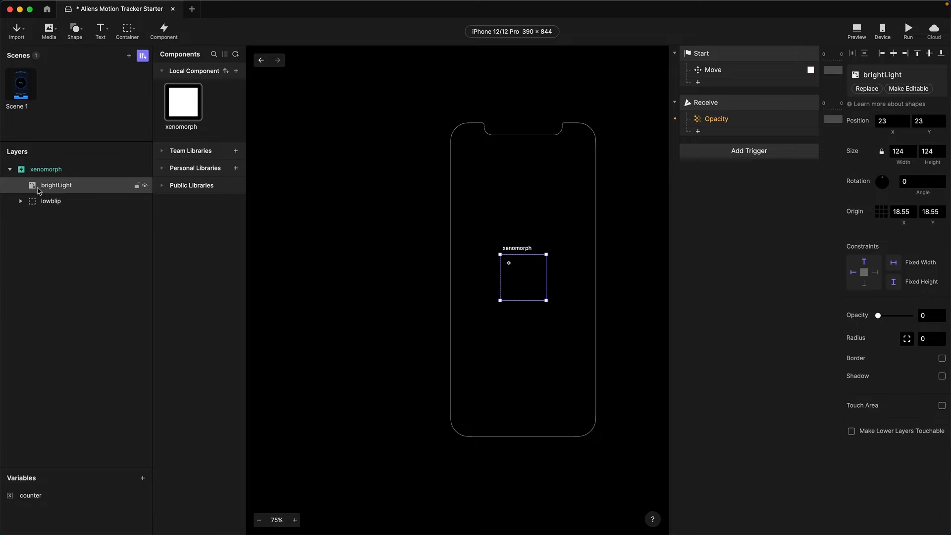
pyautogui.click(718, 122)
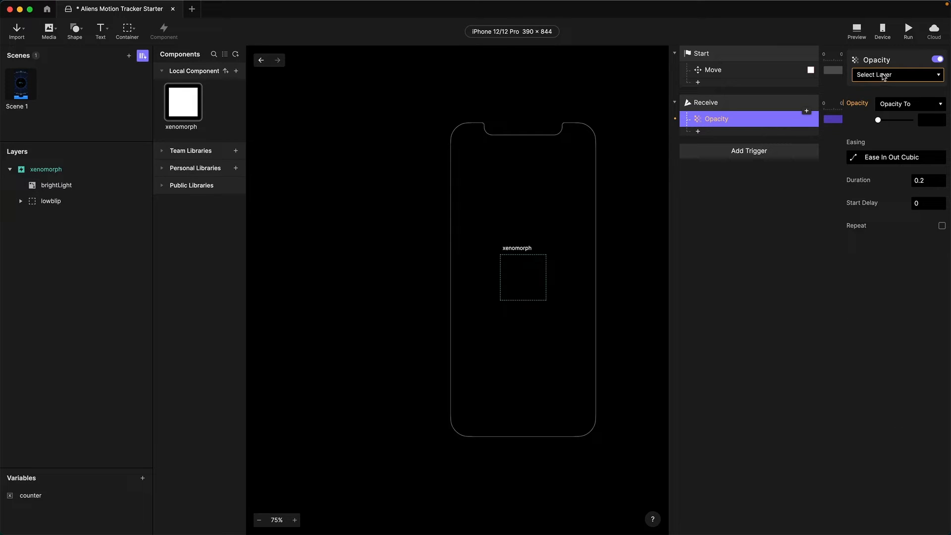
pyautogui.click(884, 75)
pyautogui.click(894, 124)
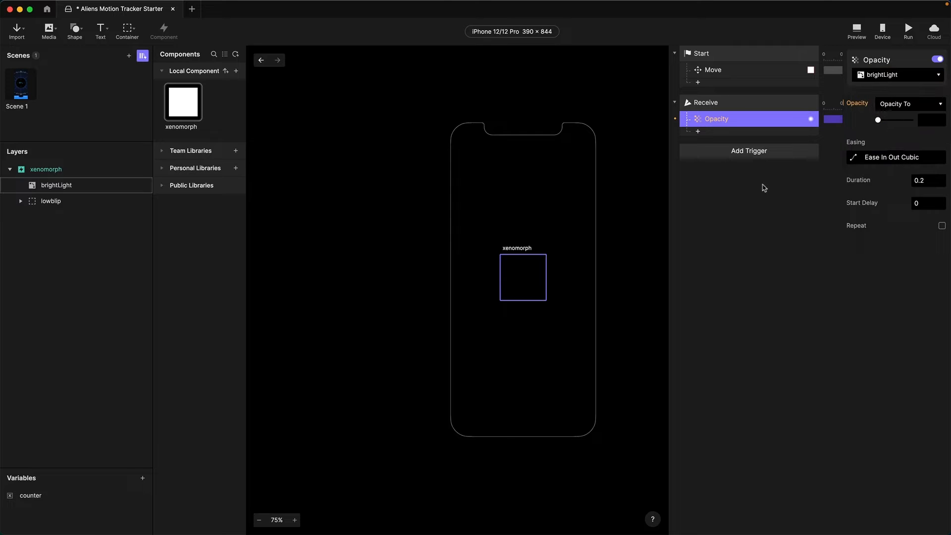
pyautogui.moveTo(879, 120); pyautogui.dragTo(911, 120)
pyautogui.press('super+d')
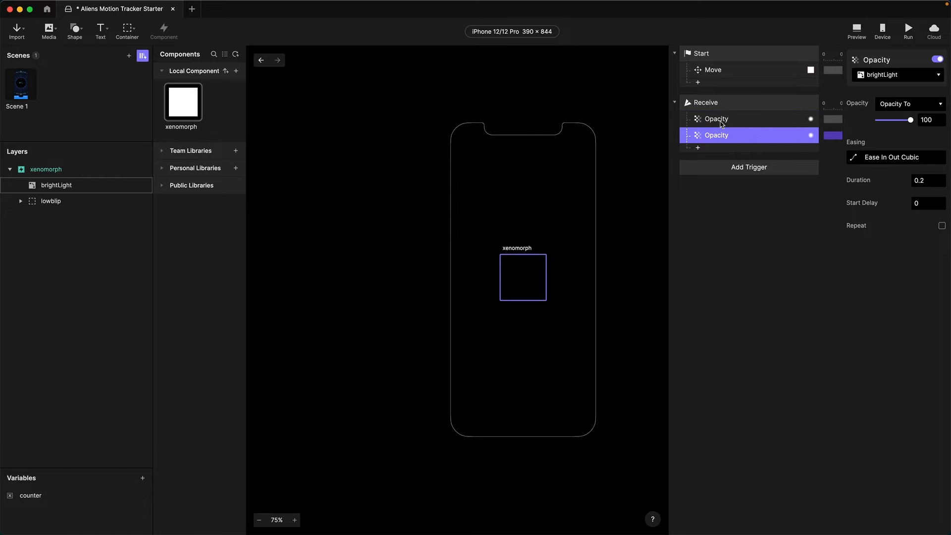
pyautogui.press('BackSpace')
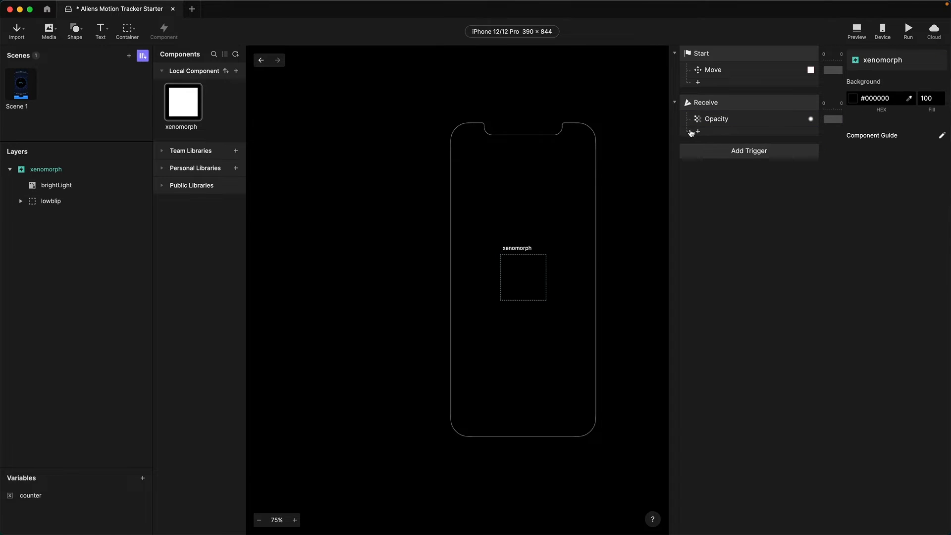
# Add a second Opacity response to the Receive trigger that sets the lowblip layer's opacity to 100
pyautogui.click(697, 131)
pyautogui.click(718, 204)
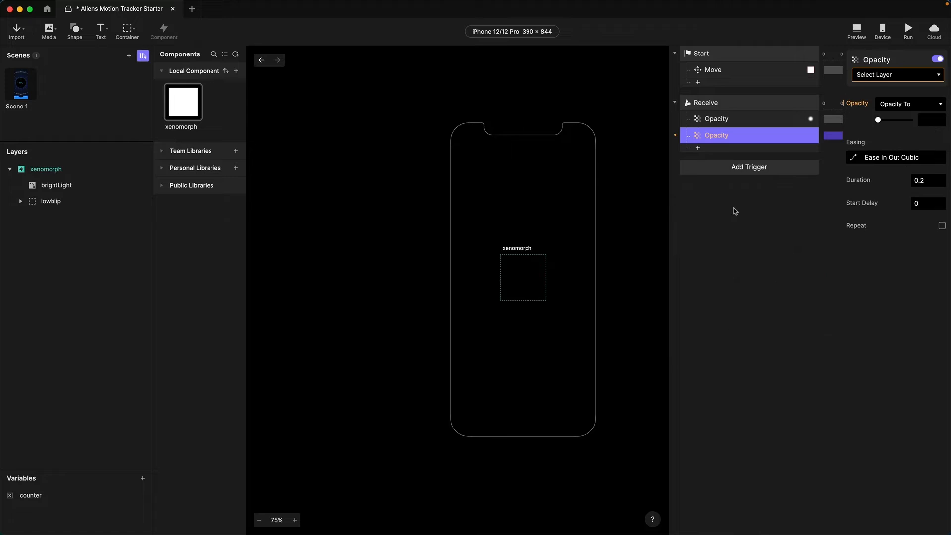
pyautogui.click(876, 78)
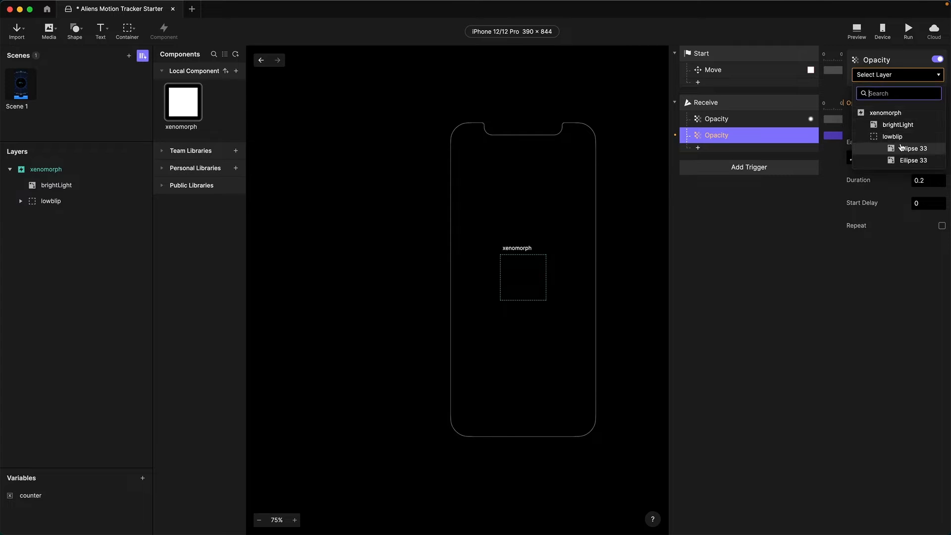
pyautogui.click(899, 140)
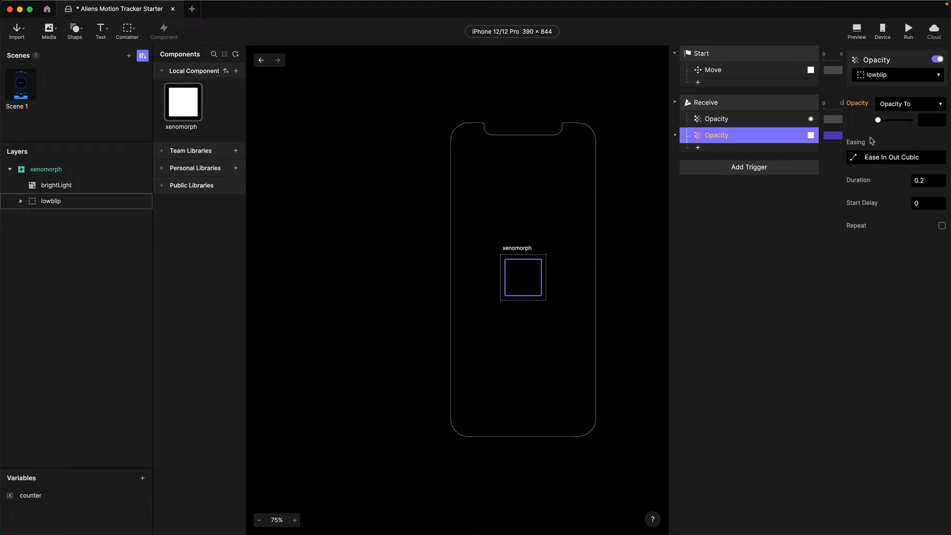
pyautogui.moveTo(879, 122); pyautogui.dragTo(911, 121)
# Duplicate both Opacity responses, for brightLight and lowblip, under the Receive trigger
pyautogui.click(722, 121)
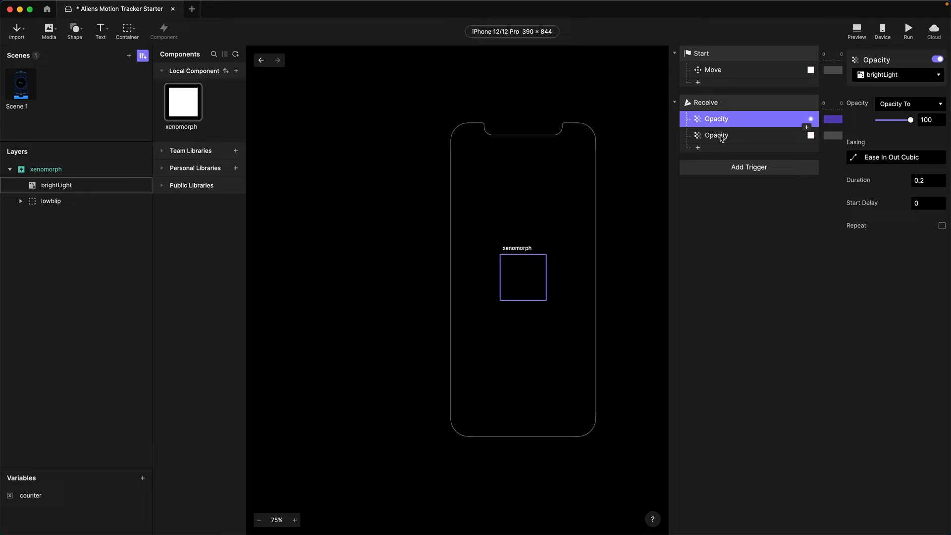
pyautogui.keyDown('shift'); pyautogui.click(721, 136); pyautogui.keyUp('shift')
pyautogui.press('super+d')
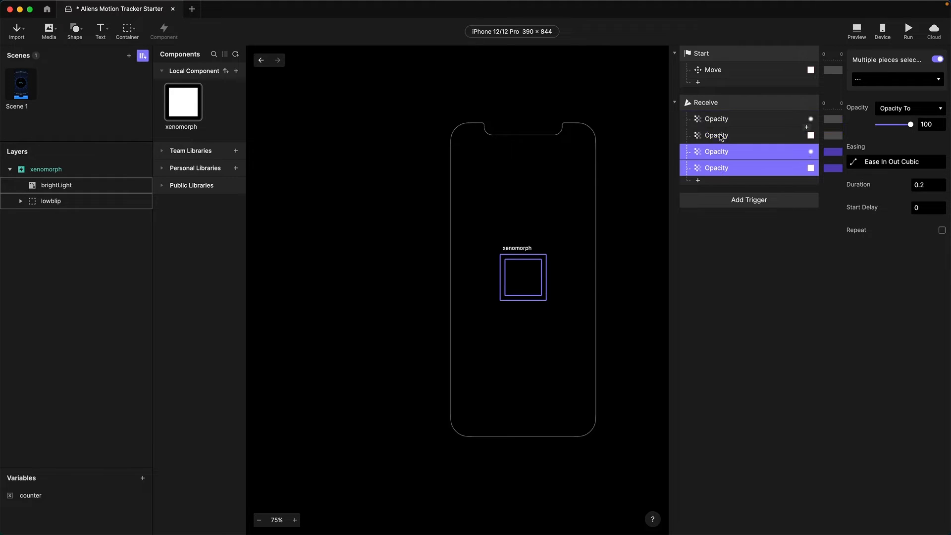
# Set the duplicated brightLight Opacity response to opacity 0 with a duration of 0.5 and a start delay of 0.4 seconds
pyautogui.click(724, 157)
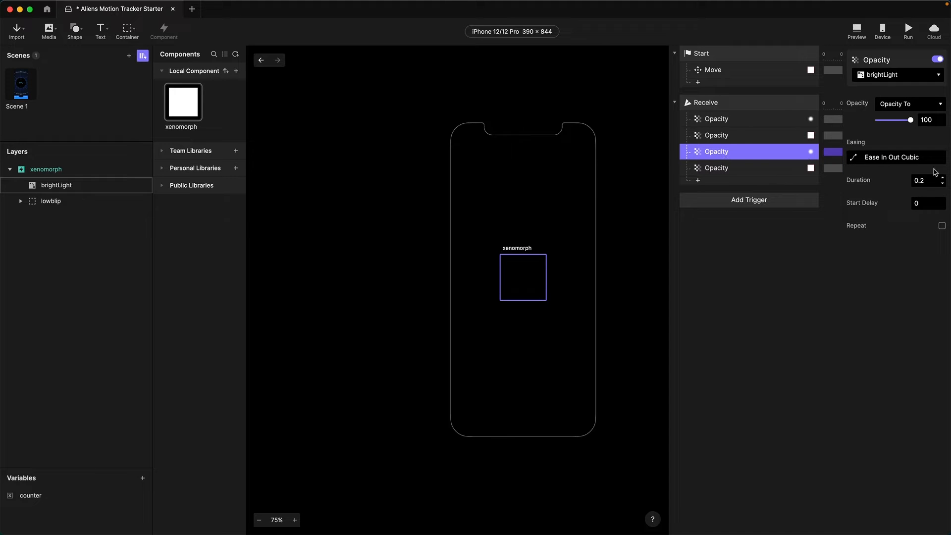
pyautogui.moveTo(910, 120); pyautogui.dragTo(867, 122)
pyautogui.click(927, 180)
pyautogui.press('BackSpace')
pyautogui.write('5')
pyautogui.press('Return')
pyautogui.click(924, 205)
pyautogui.write('.4')
pyautogui.press('Return')
# Set the duplicated lowblip Opacity response to opacity 0 with a duration of 1.2 and a start delay of 0.4 seconds
pyautogui.click(732, 170)
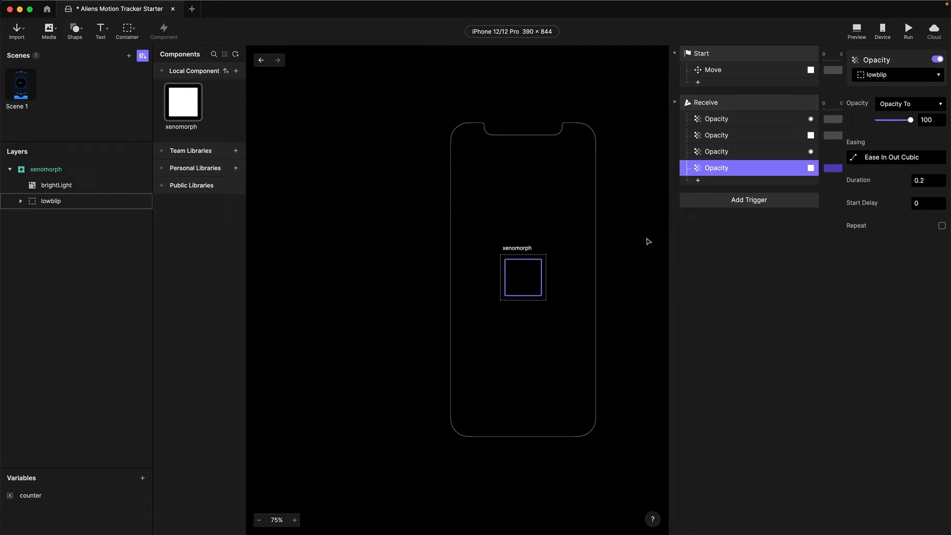
pyautogui.moveTo(910, 120); pyautogui.dragTo(854, 123)
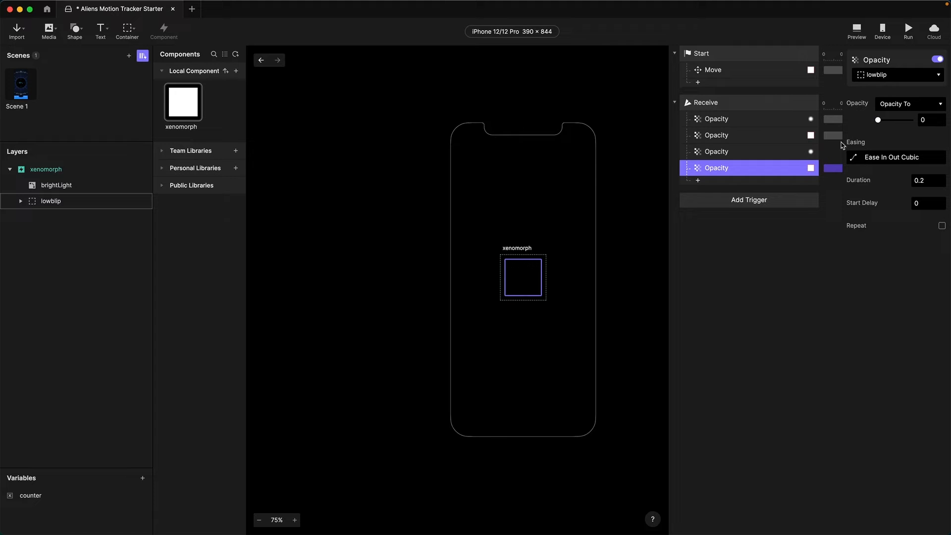
pyautogui.click(927, 183)
pyautogui.press('BackSpace')
pyautogui.press('BackSpace')
pyautogui.press('BackSpace')
pyautogui.write('1.2')
pyautogui.press('Return')
pyautogui.click(923, 203)
pyautogui.write('.4')
pyautogui.press('Return')
# Preview Scene 1 to test the xenomorph blips by touching the lower HUD, and save the prototype
pyautogui.click(261, 61)
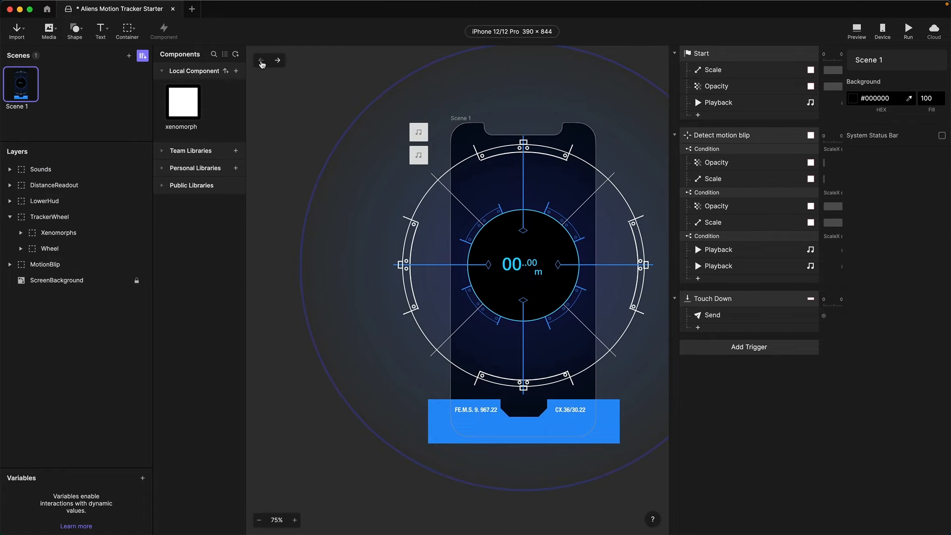
pyautogui.click(855, 31)
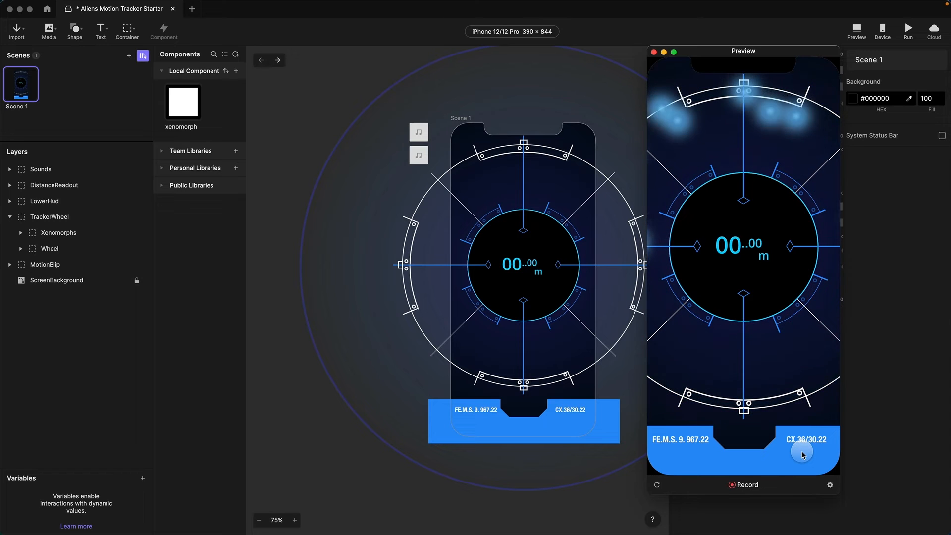
pyautogui.press('super+s')
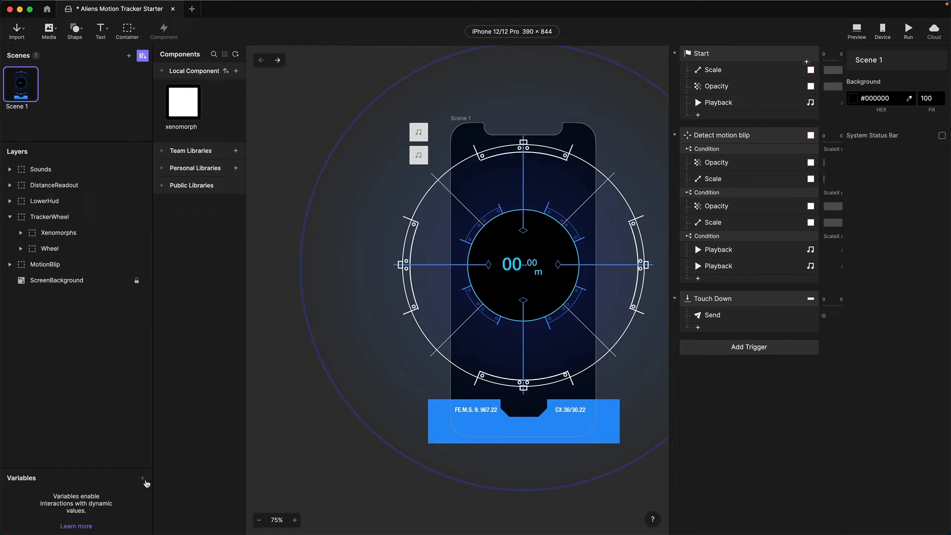
# Create a number variable named "aliens" in Scene 1
pyautogui.click(145, 480)
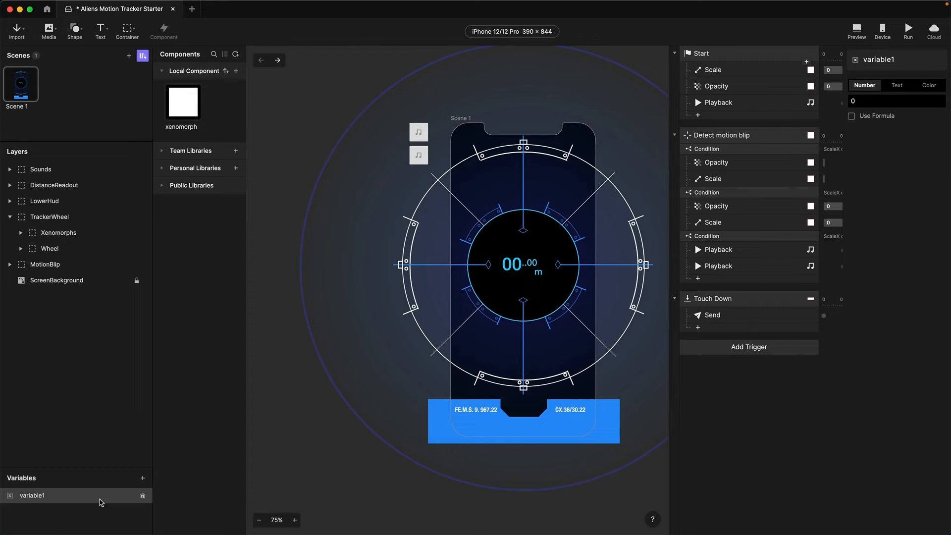
pyautogui.doubleClick(55, 494)
pyautogui.write('aliens')
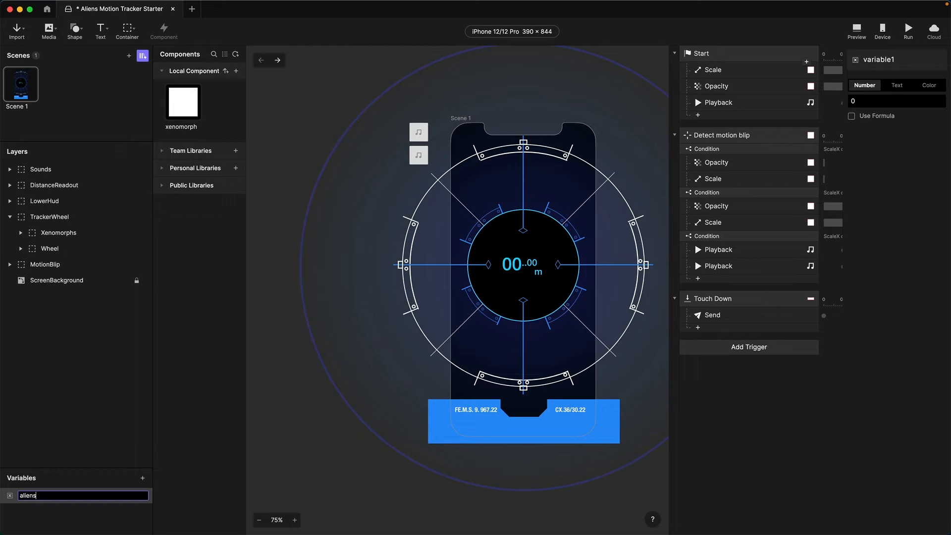
pyautogui.press('Return')
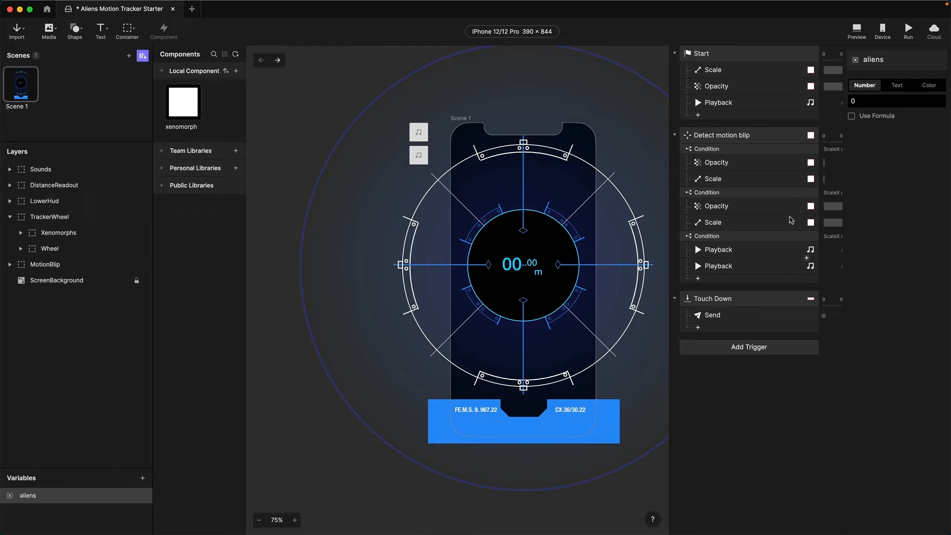
# Add a second requirement, aliens = 0, to the Detect motion blip condition that holds the two Playback responses
pyautogui.click(709, 136)
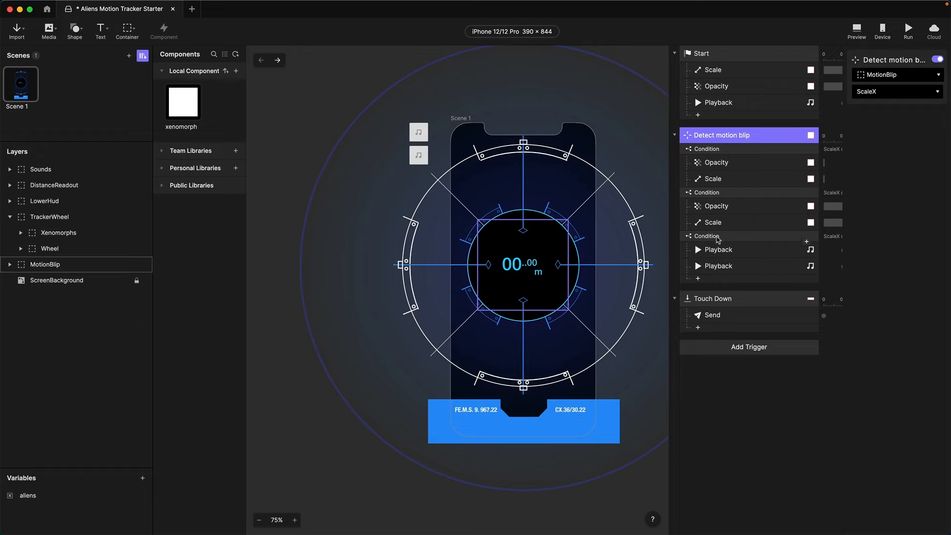
pyautogui.click(718, 238)
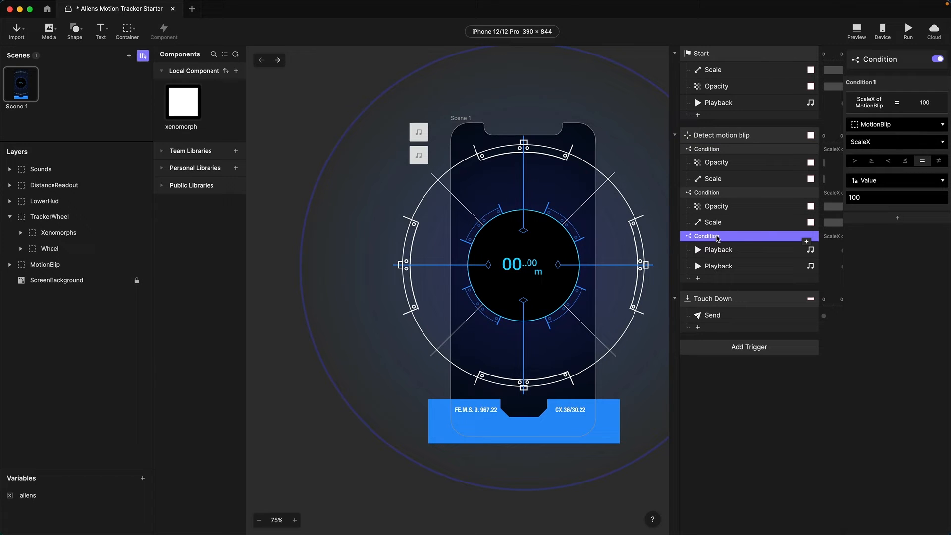
pyautogui.click(894, 219)
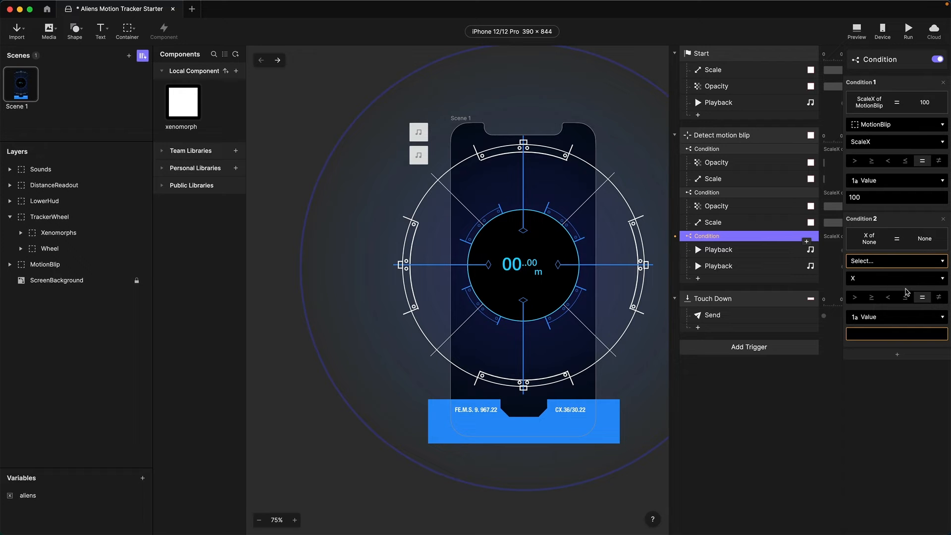
pyautogui.click(863, 261)
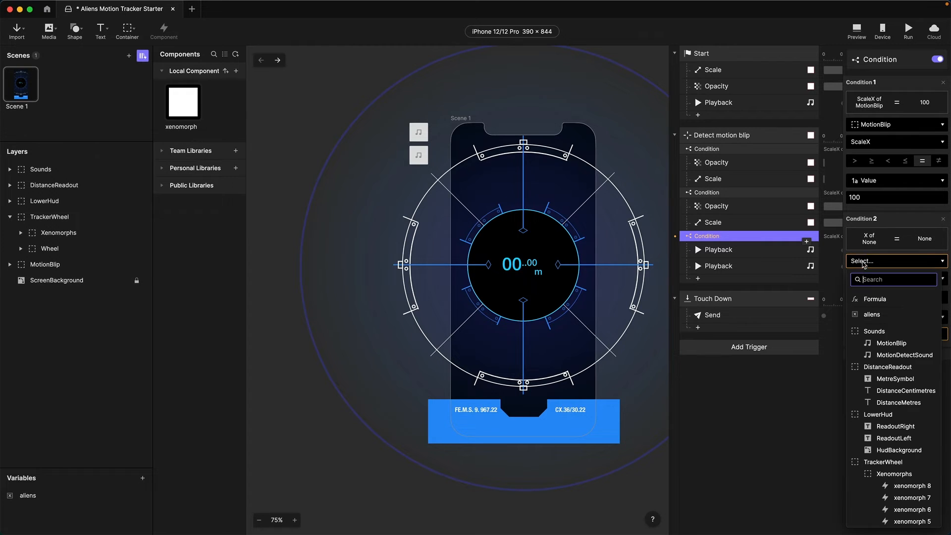
pyautogui.click(871, 314)
pyautogui.click(899, 317)
pyautogui.write('0')
pyautogui.press('Return')
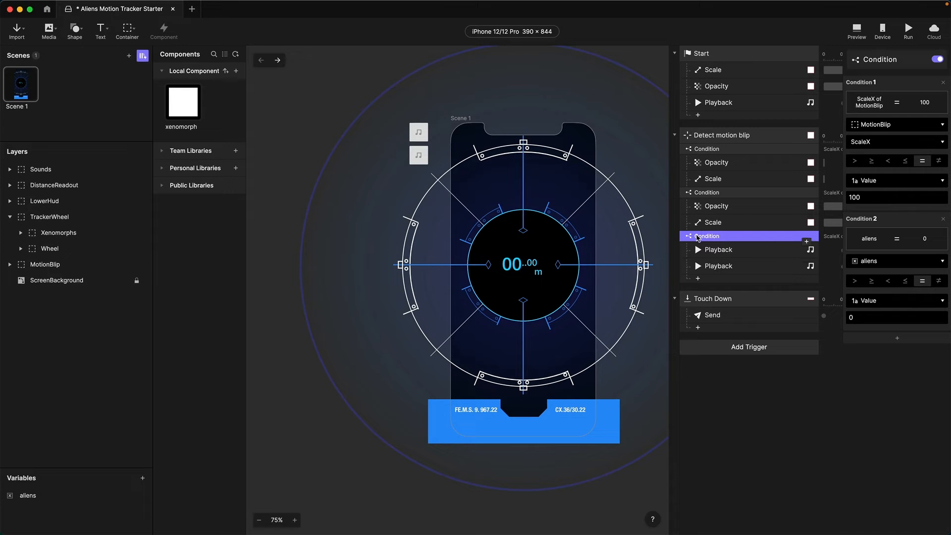
# Duplicate the condition holding the Playback responses and set the copy's second requirement to aliens = 1
pyautogui.press('super+d')
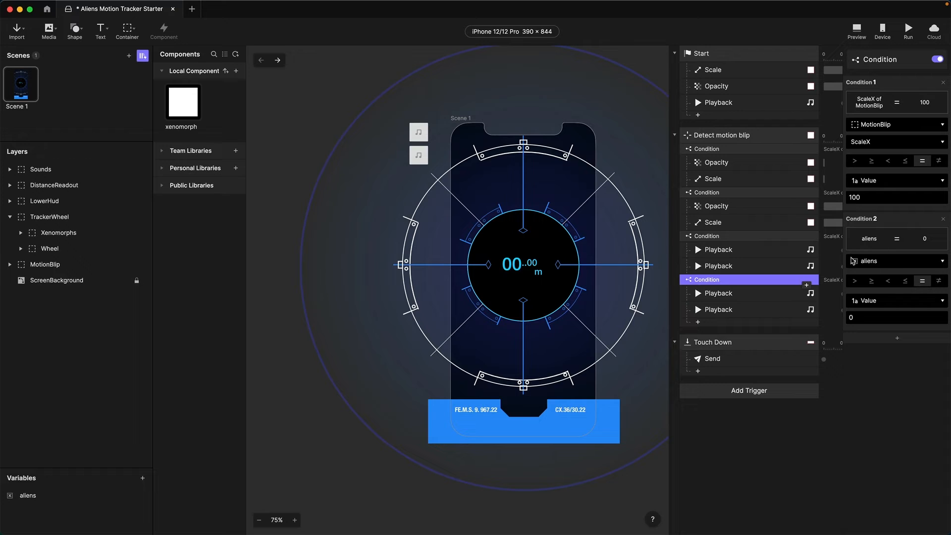
pyautogui.click(864, 319)
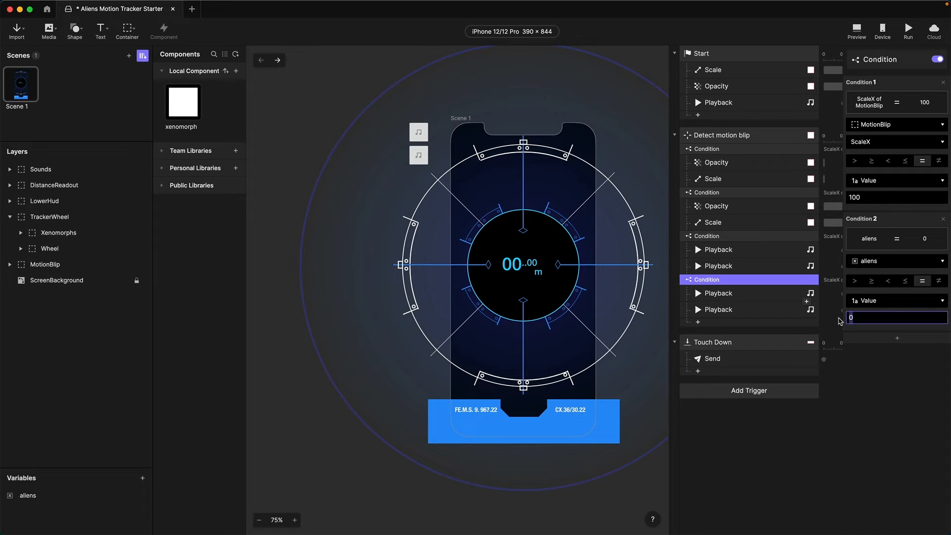
pyautogui.write('1')
pyautogui.press('Return')
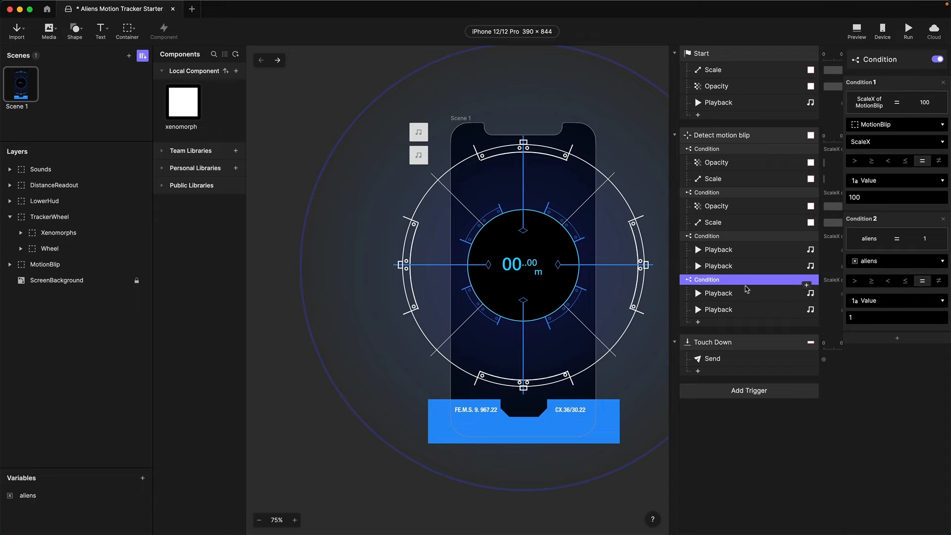
# Add a Stop response to the duplicated aliens = 1 condition, targeting the MotionBlip sound in the Sounds group
pyautogui.click(807, 285)
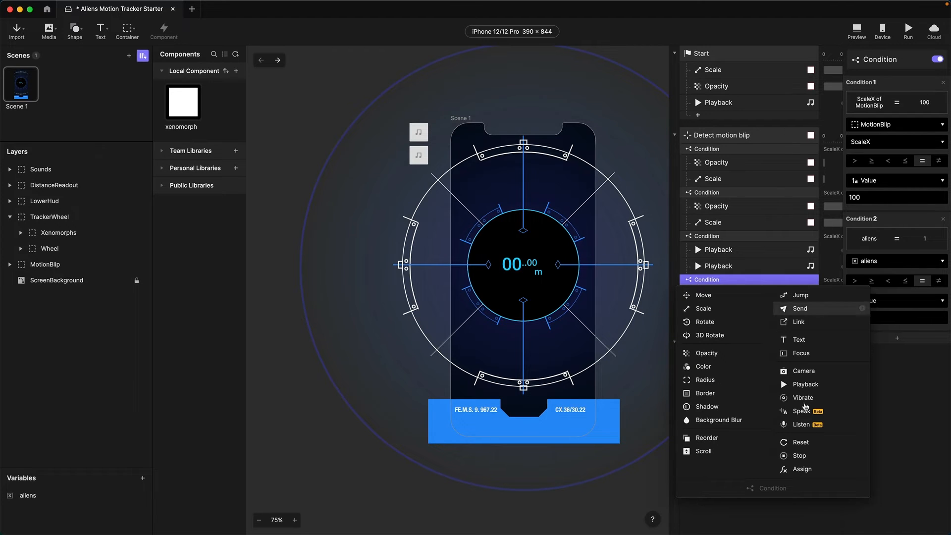
pyautogui.click(799, 455)
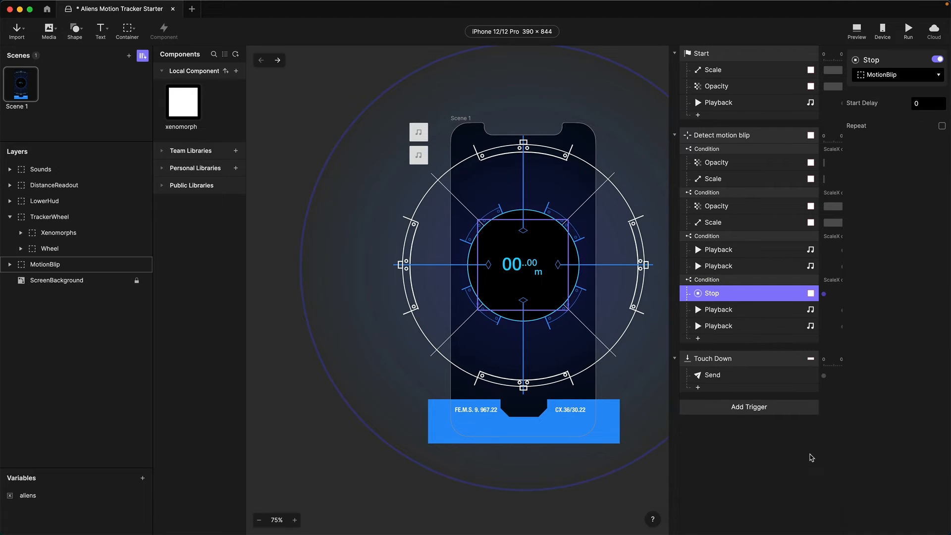
pyautogui.click(881, 74)
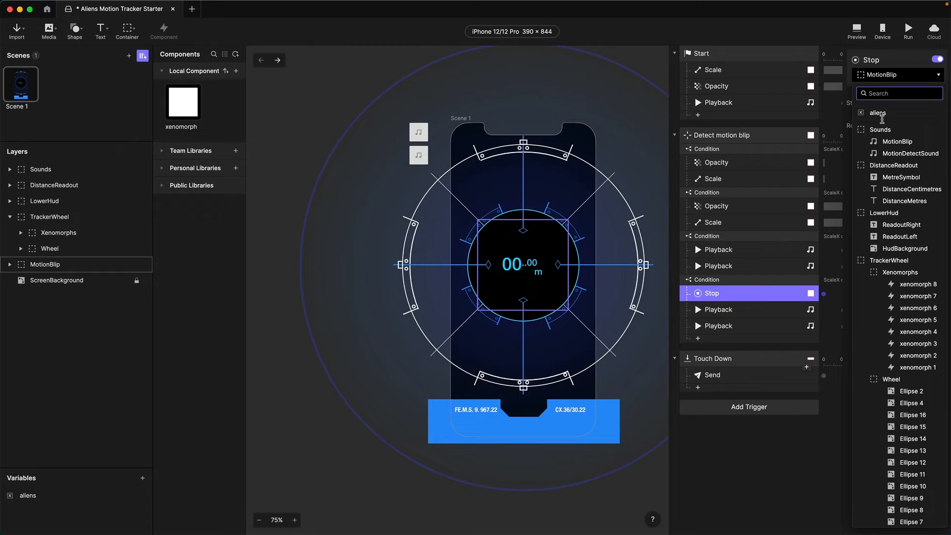
pyautogui.click(893, 143)
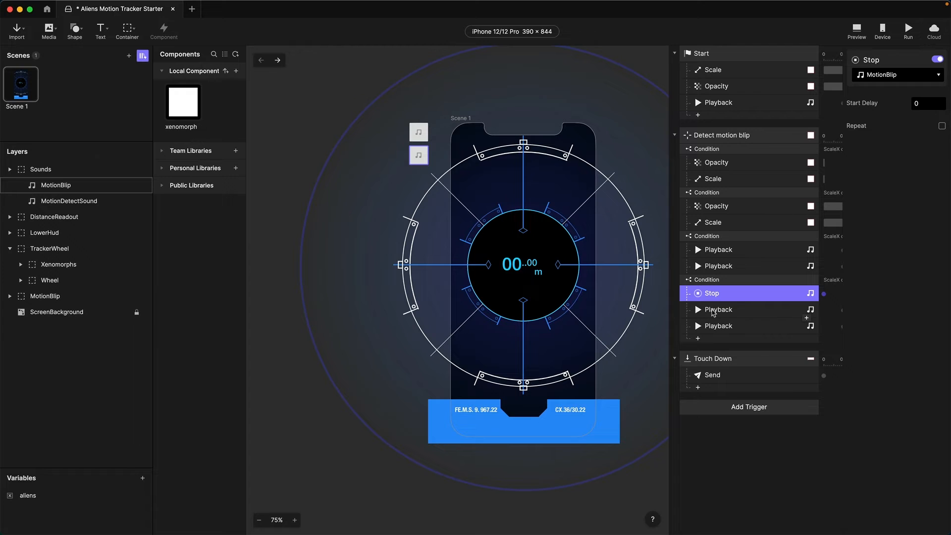
# Retarget the Seek Playback in the aliens = 1 condition to MotionDetectSound and set its start delay to 0
pyautogui.click(713, 310)
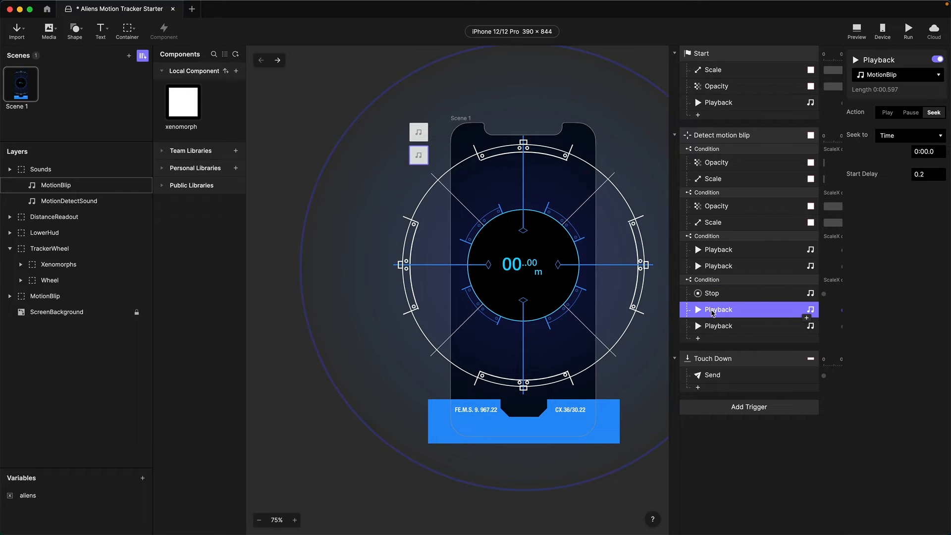
pyautogui.click(877, 78)
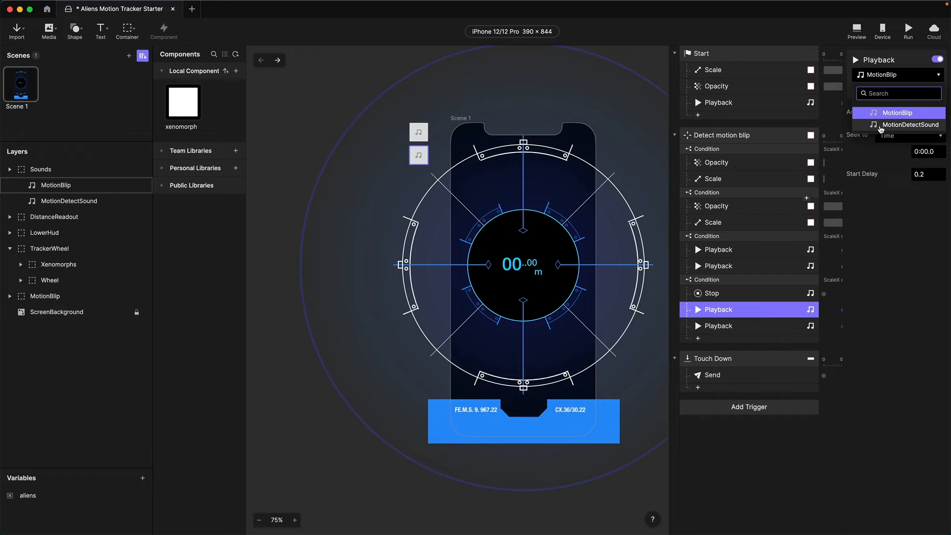
pyautogui.click(882, 127)
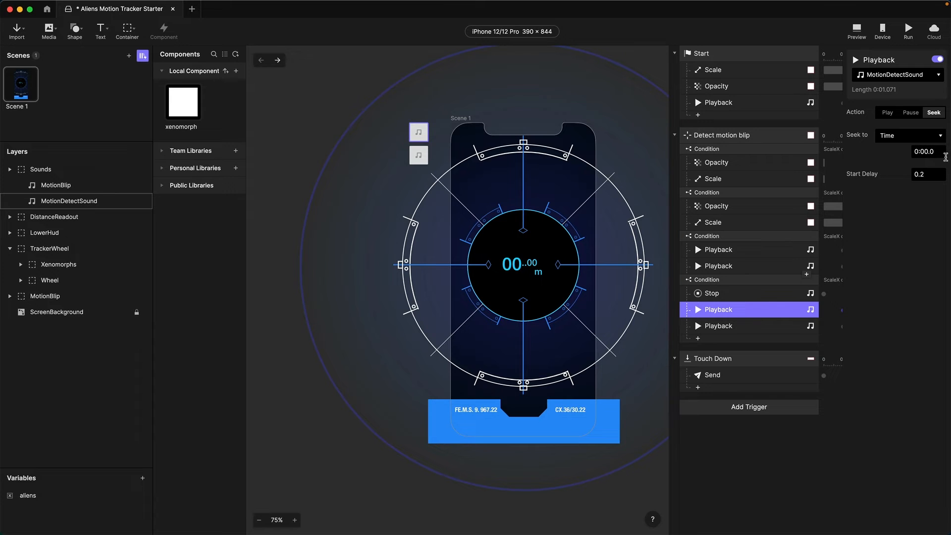
pyautogui.click(919, 174)
pyautogui.write('0')
pyautogui.press('Return')
# Retarget the Play Playback in the aliens = 1 condition to MotionDetectSound with start delay 0, and check the scene in the preview
pyautogui.click(700, 327)
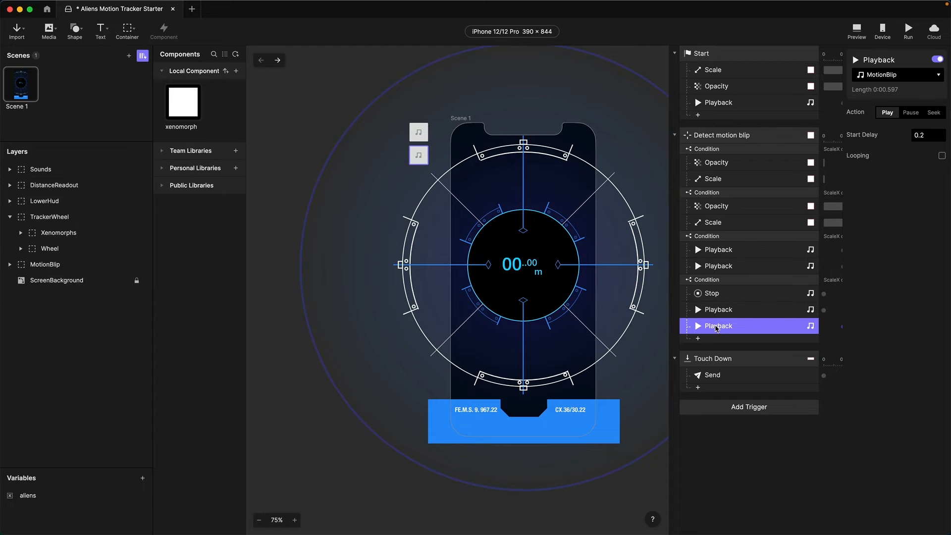
pyautogui.click(892, 77)
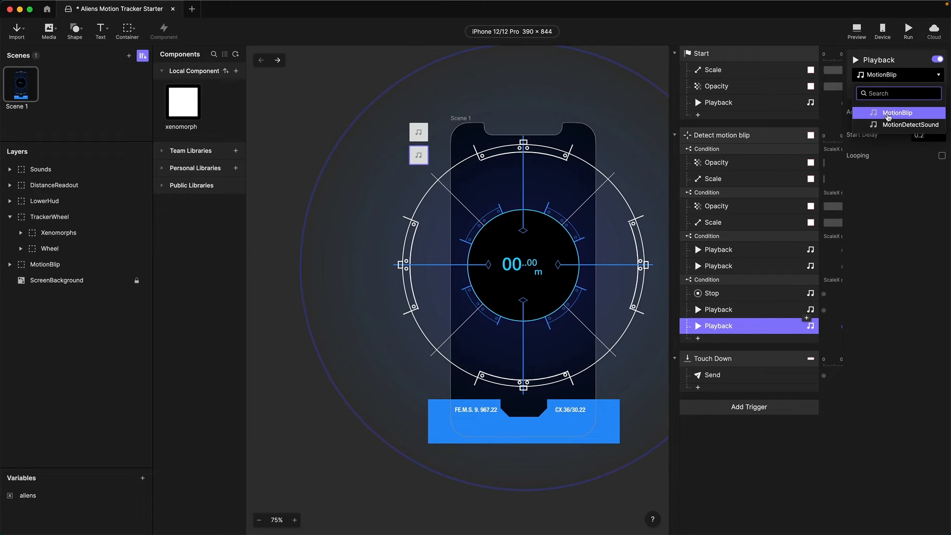
pyautogui.click(888, 125)
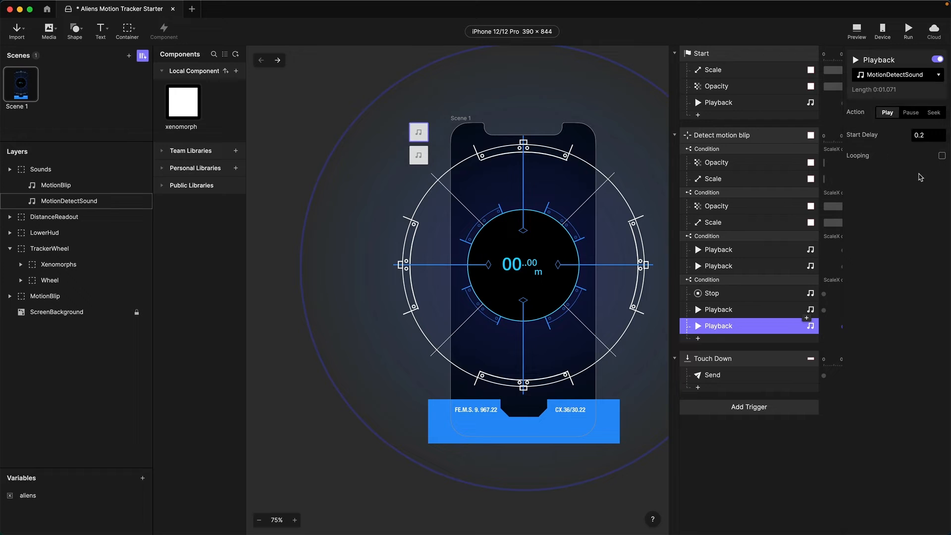
pyautogui.click(924, 135)
pyautogui.write('0')
pyautogui.press('Return')
pyautogui.click(855, 30)
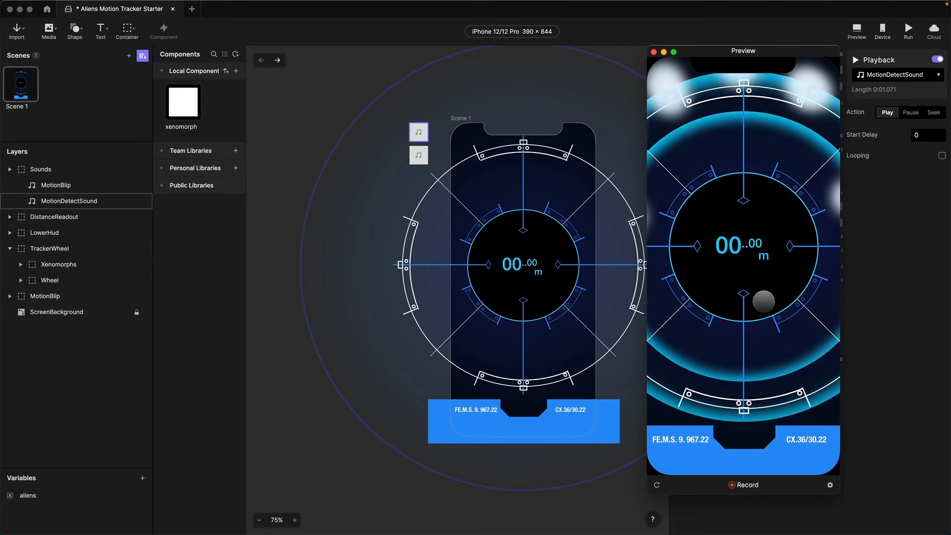
pyautogui.click(654, 52)
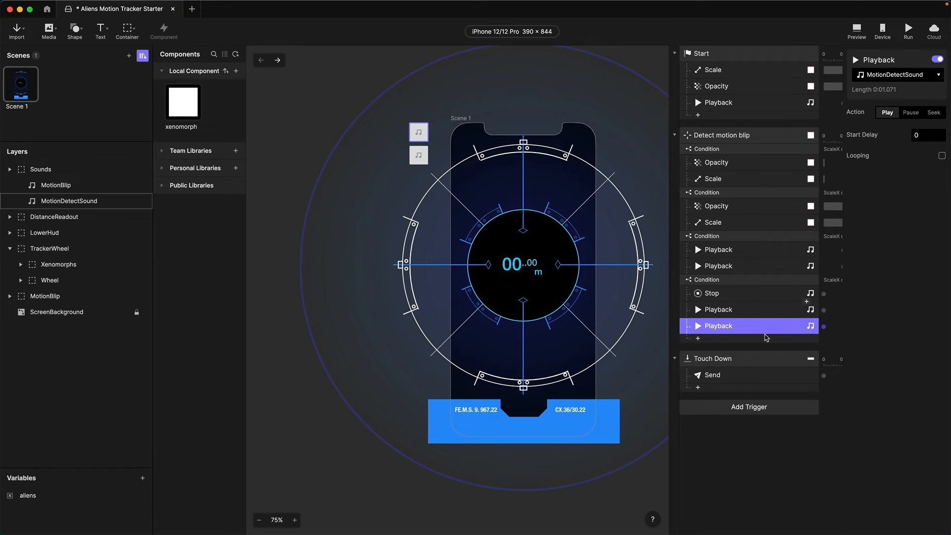
# Make the Send response under the LowerHud Touch Down trigger send the value 1 together with the blip message
pyautogui.click(724, 360)
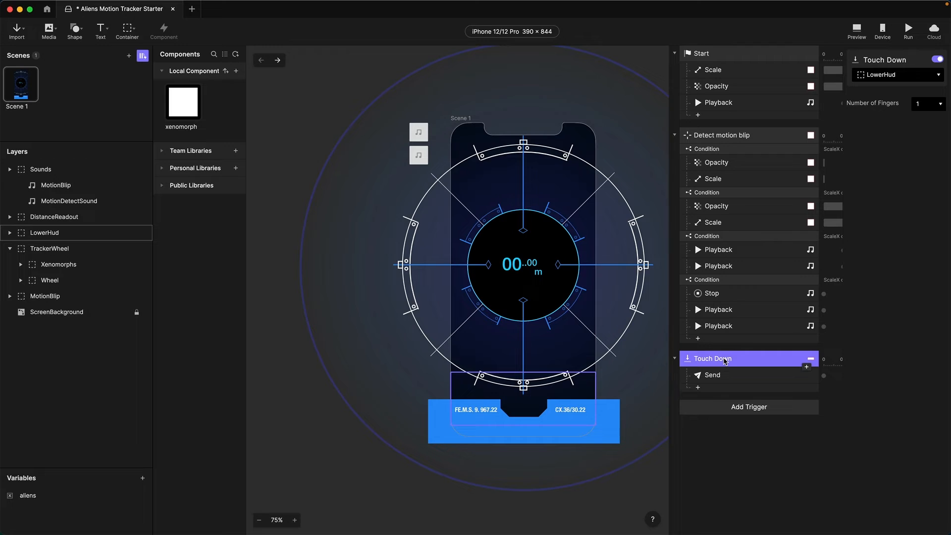
pyautogui.click(715, 377)
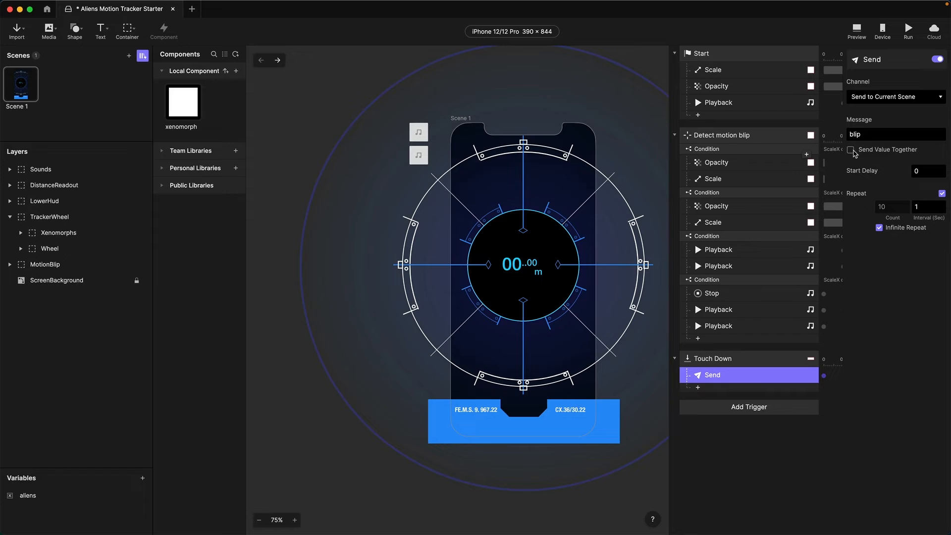
pyautogui.click(851, 150)
pyautogui.click(863, 164)
pyautogui.write('1')
pyautogui.press('Return')
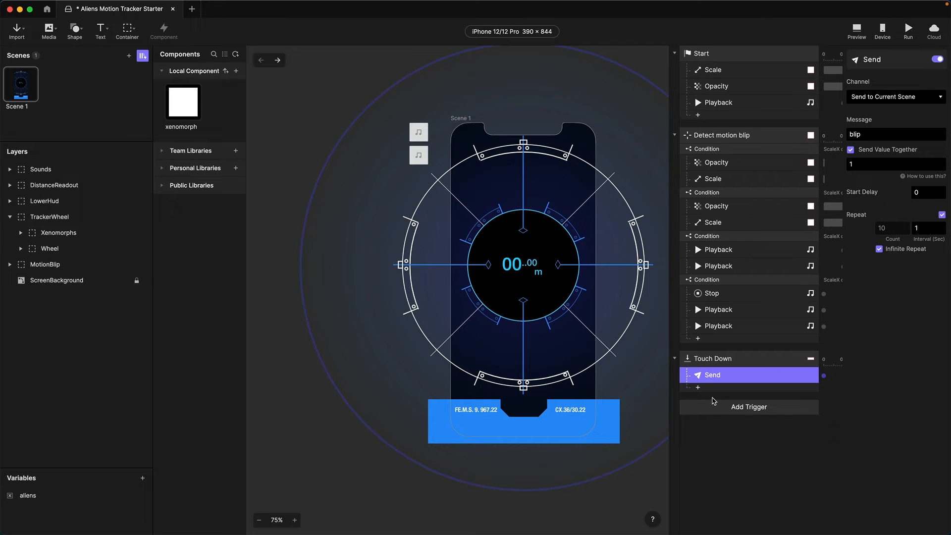
# Add a Receive trigger for the message blip that assigns its value to aliens, and test it in the preview by touching the lower HUD
pyautogui.click(713, 412)
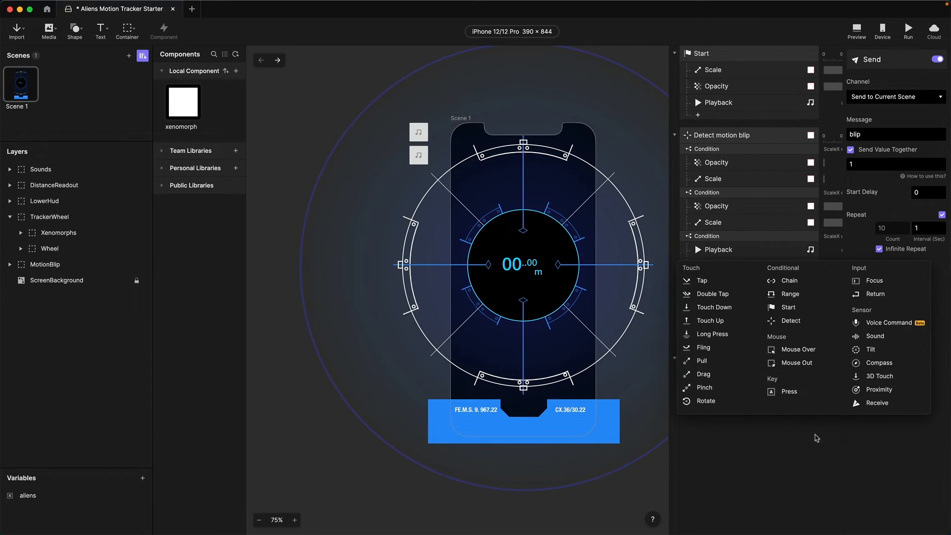
pyautogui.click(882, 412)
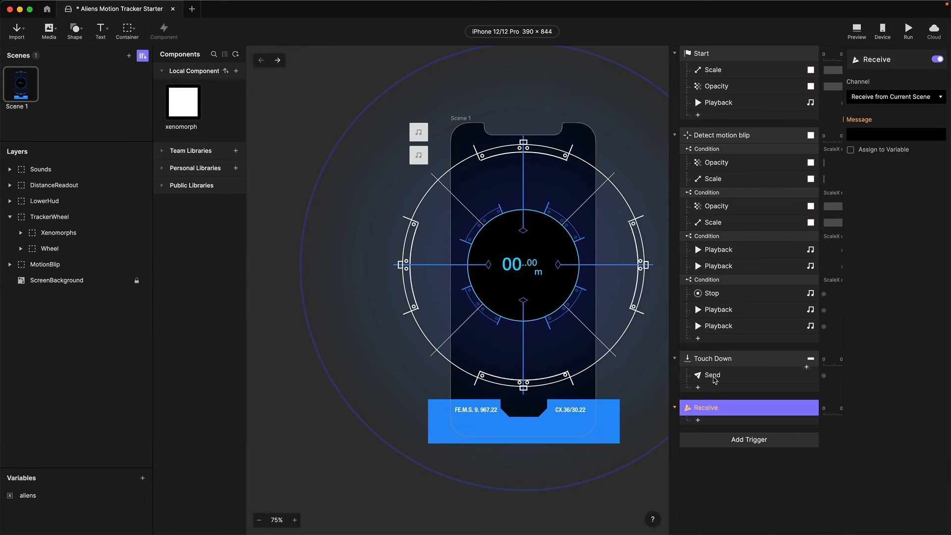
pyautogui.click(713, 376)
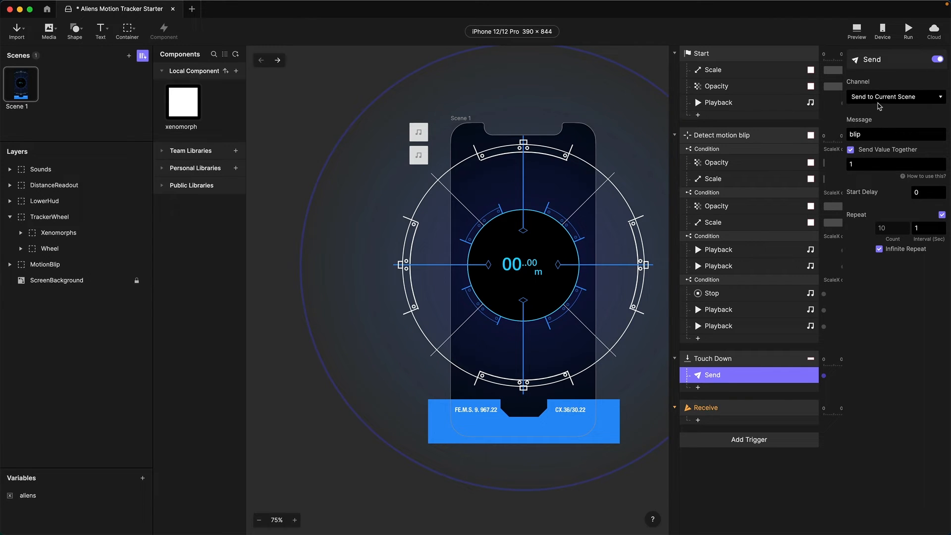
pyautogui.click(711, 411)
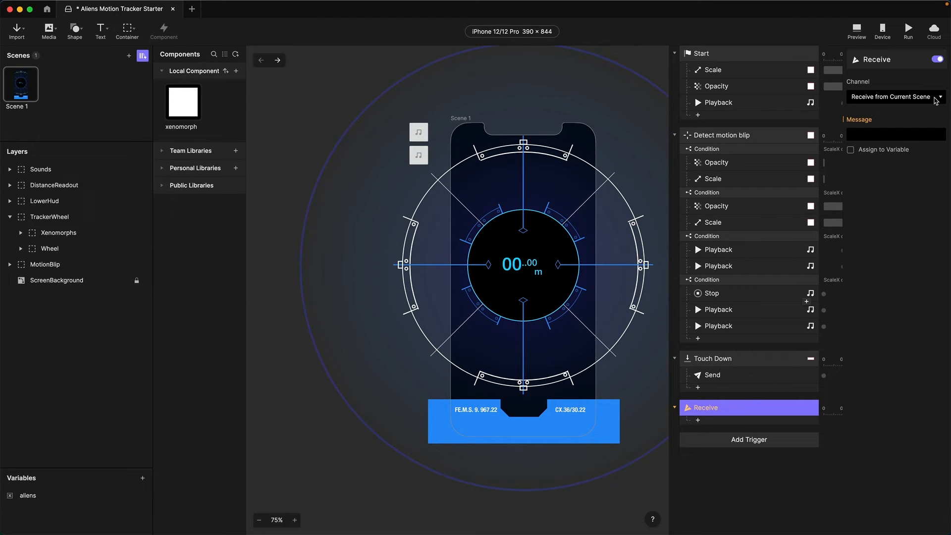
pyautogui.click(894, 133)
pyautogui.click(870, 150)
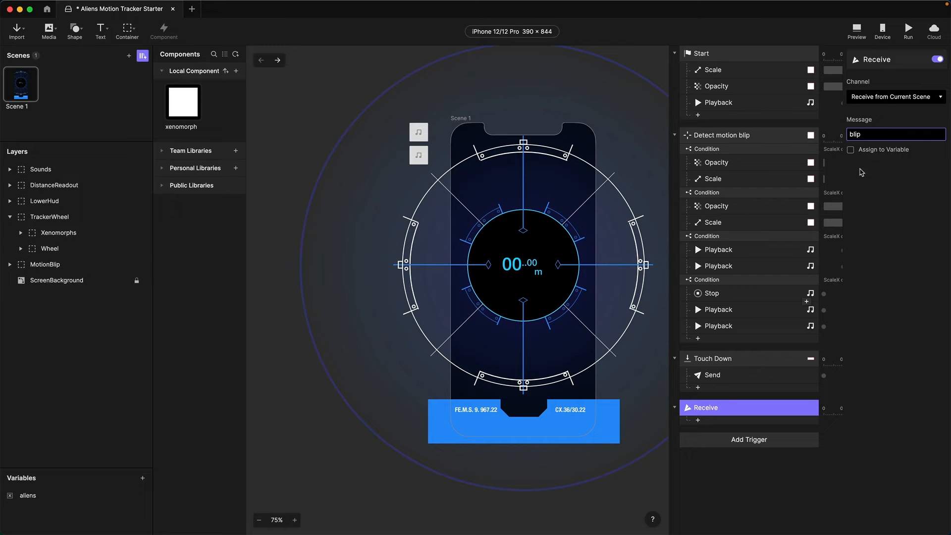
pyautogui.click(851, 150)
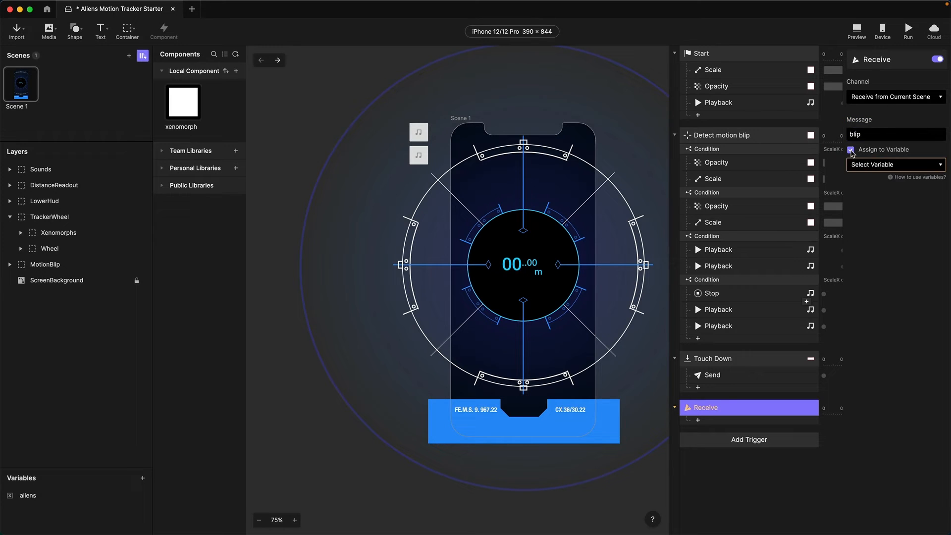
pyautogui.click(910, 167)
pyautogui.click(886, 207)
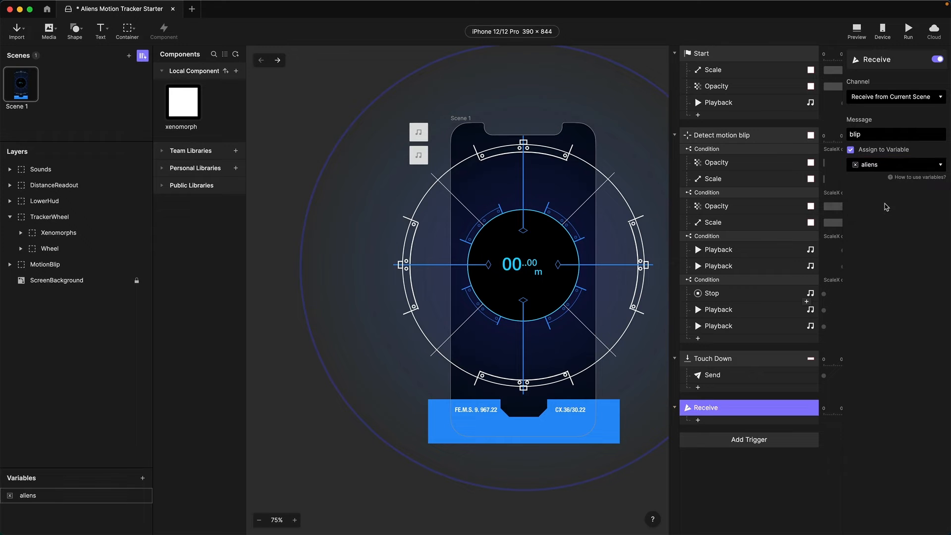
pyautogui.click(857, 32)
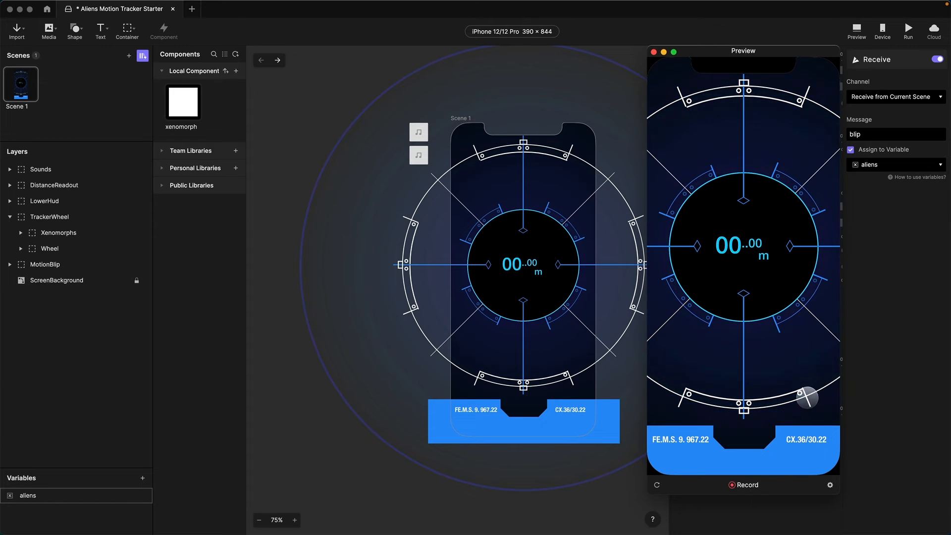
pyautogui.click(785, 450)
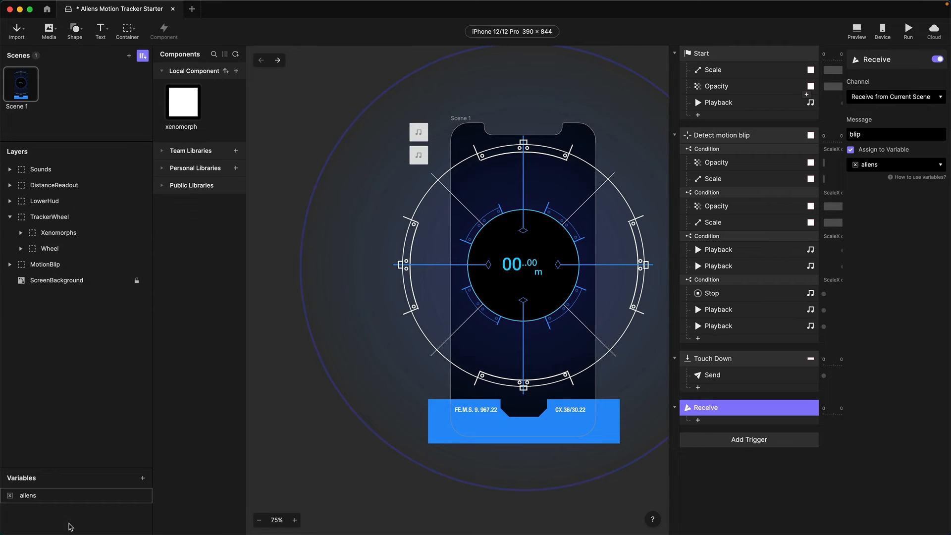
# Create a number variable for this scene and name it distanceMetres
pyautogui.click(143, 483)
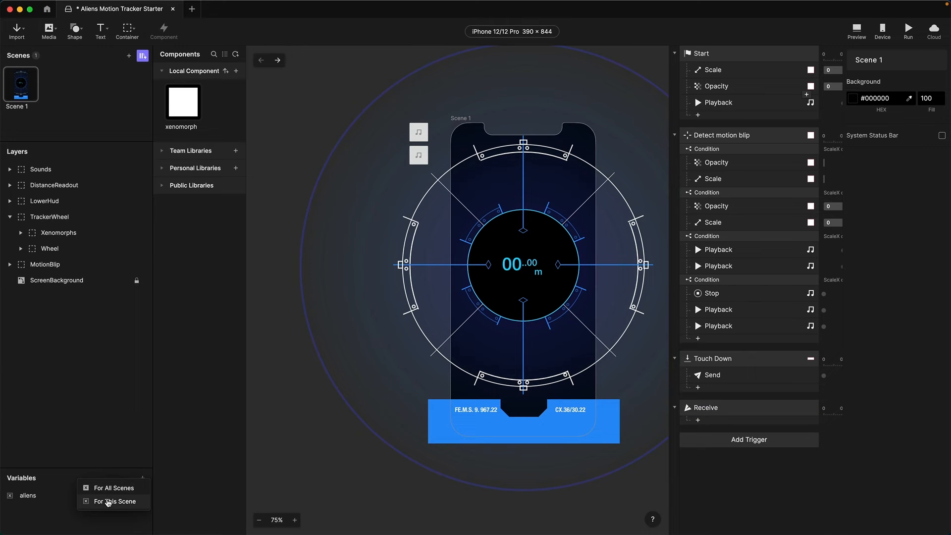
pyautogui.click(108, 501)
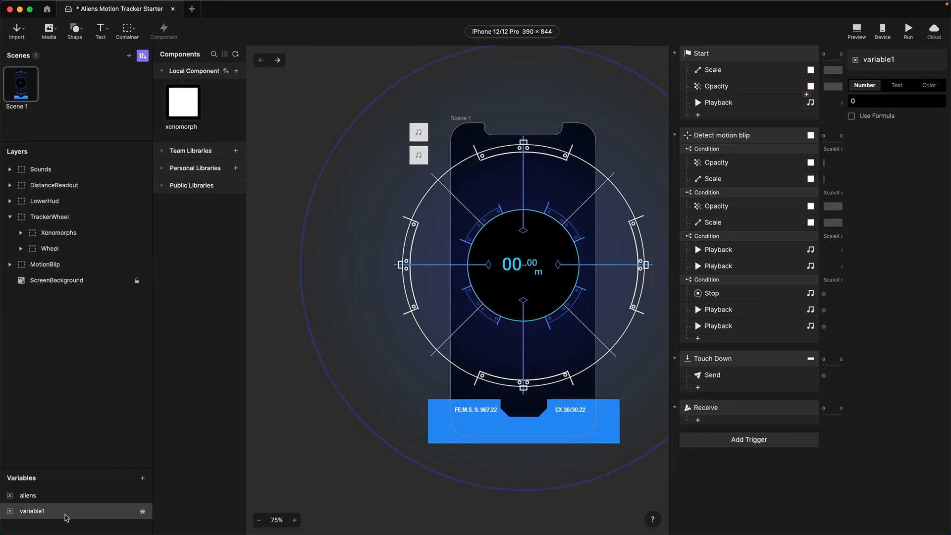
pyautogui.doubleClick(65, 514)
pyautogui.write('disa')
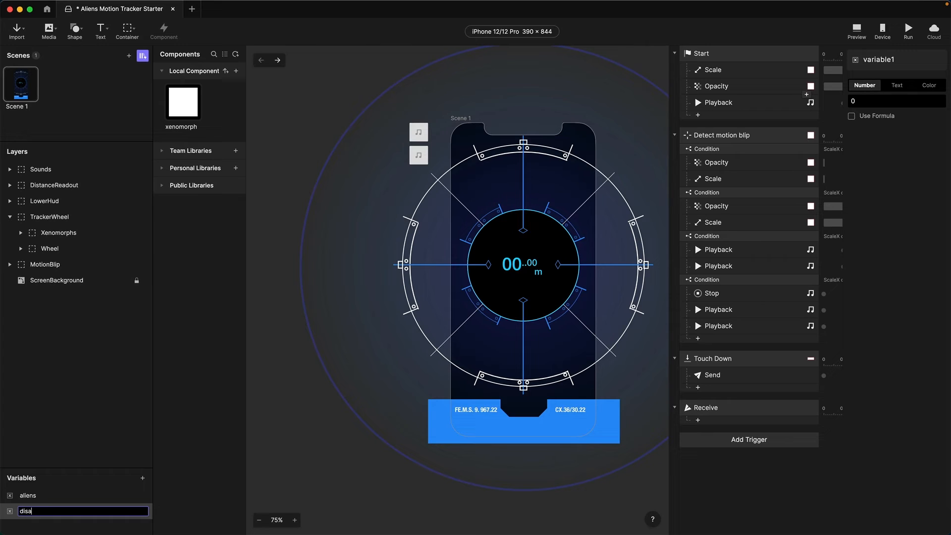
pyautogui.press('BackSpace')
pyautogui.write('tanceMetres')
pyautogui.press('Return')
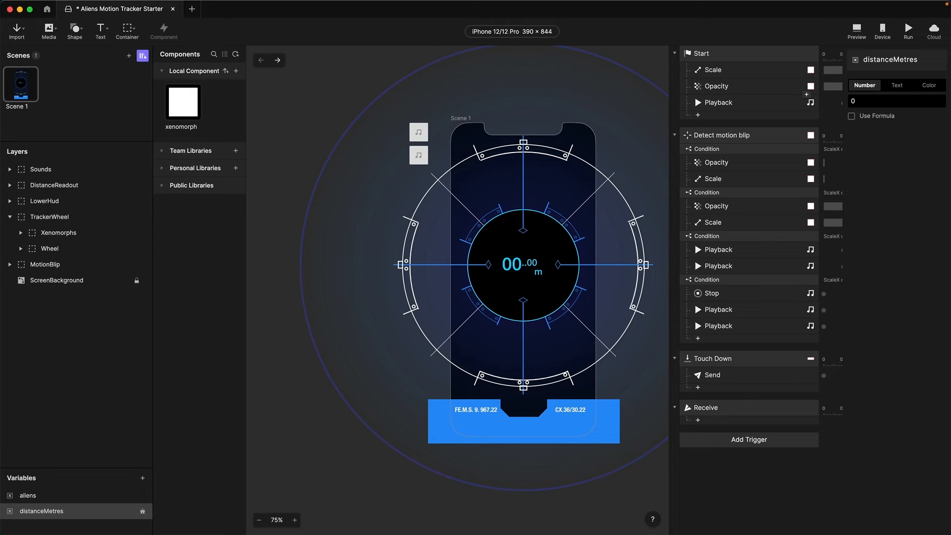
# Add a Detect trigger to the scene and rename it Detect Proximity
pyautogui.click(744, 442)
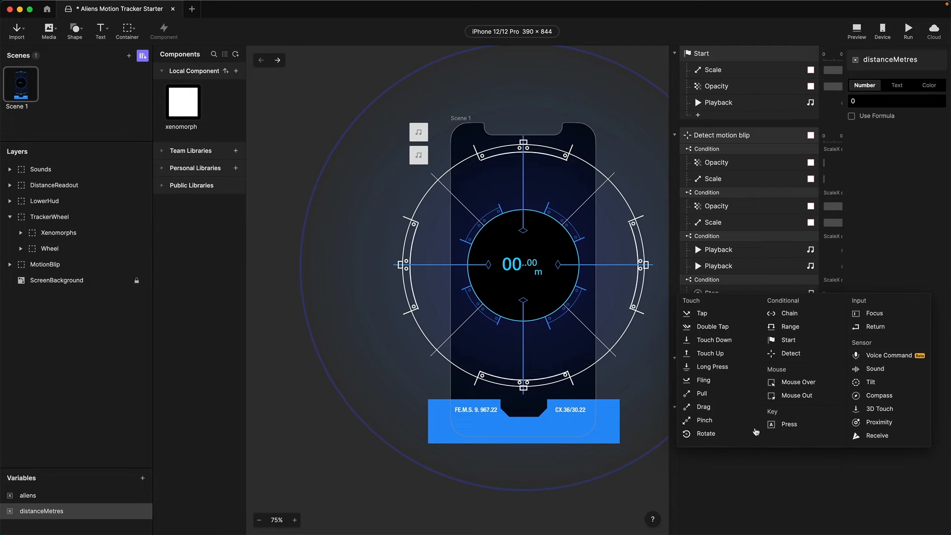
pyautogui.click(791, 353)
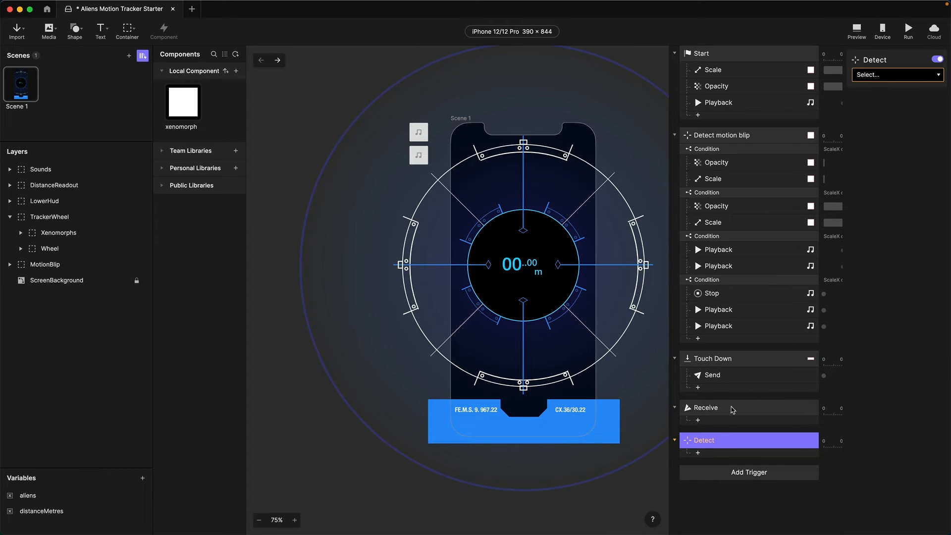
pyautogui.doubleClick(718, 441)
pyautogui.click(725, 442)
pyautogui.write('Priximi')
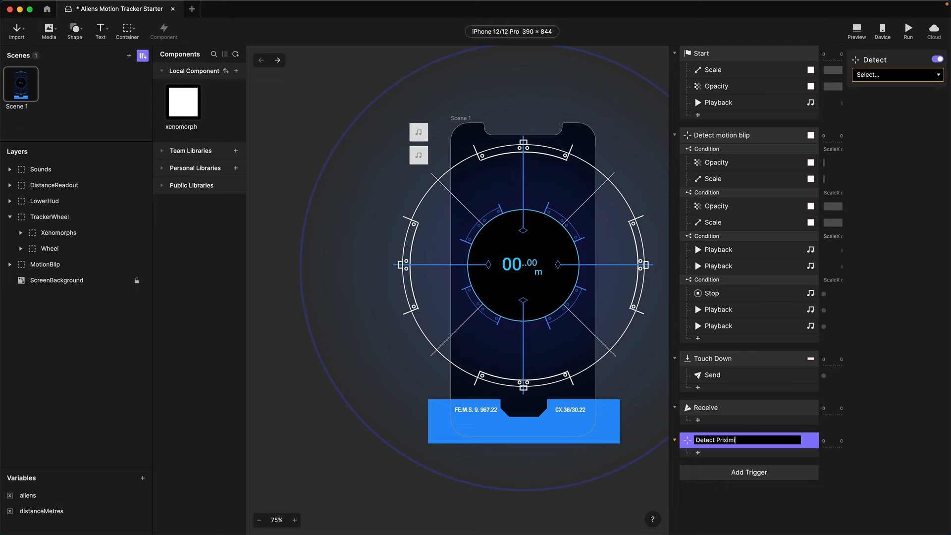
pyautogui.write('ty')
pyautogui.press('BackSpace')
pyautogui.press('BackSpace')
pyautogui.press('BackSpace')
pyautogui.press('BackSpace')
pyautogui.press('BackSpace')
pyautogui.write('oximity')
pyautogui.press('Return')
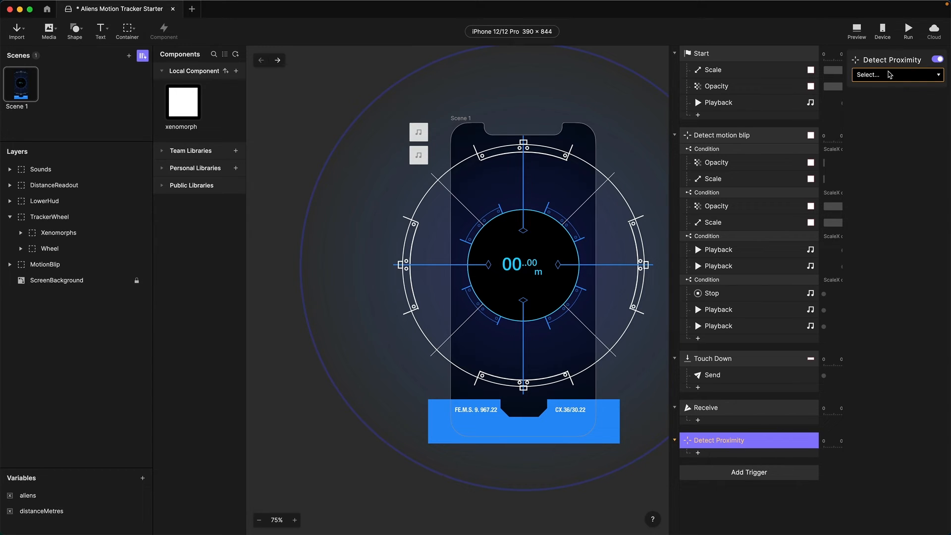
# Make the Detect Proximity trigger watch the Y property of xenomorph 7 in the Xenomorphs container
pyautogui.click(890, 75)
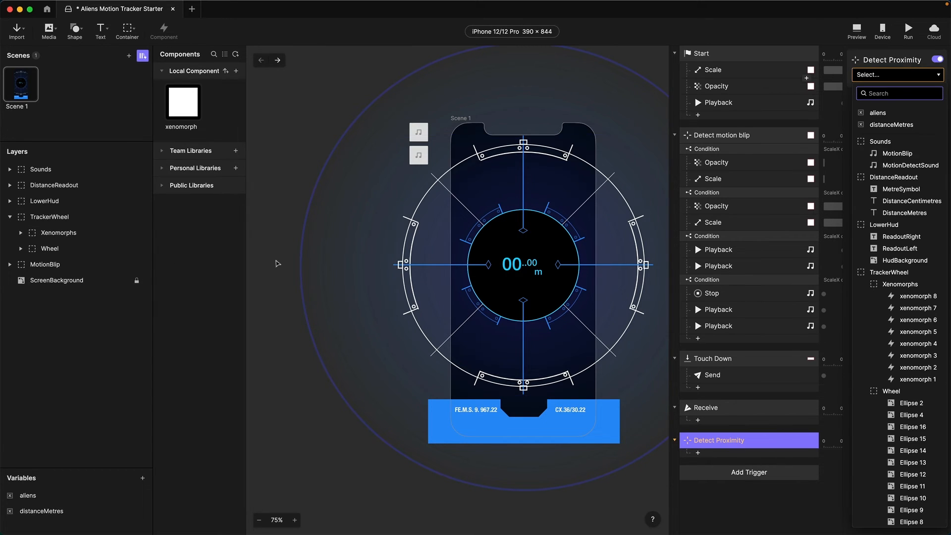
pyautogui.click(19, 234)
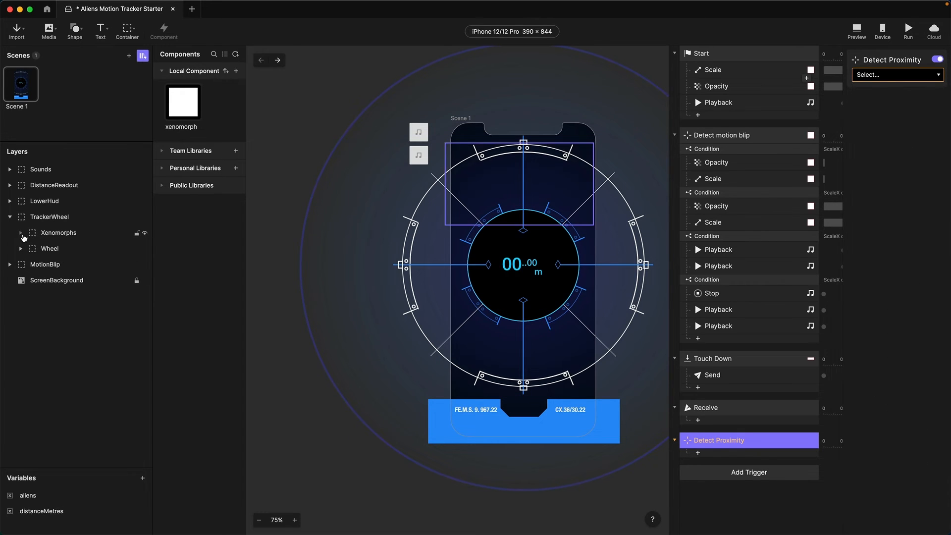
pyautogui.click(21, 234)
pyautogui.click(58, 266)
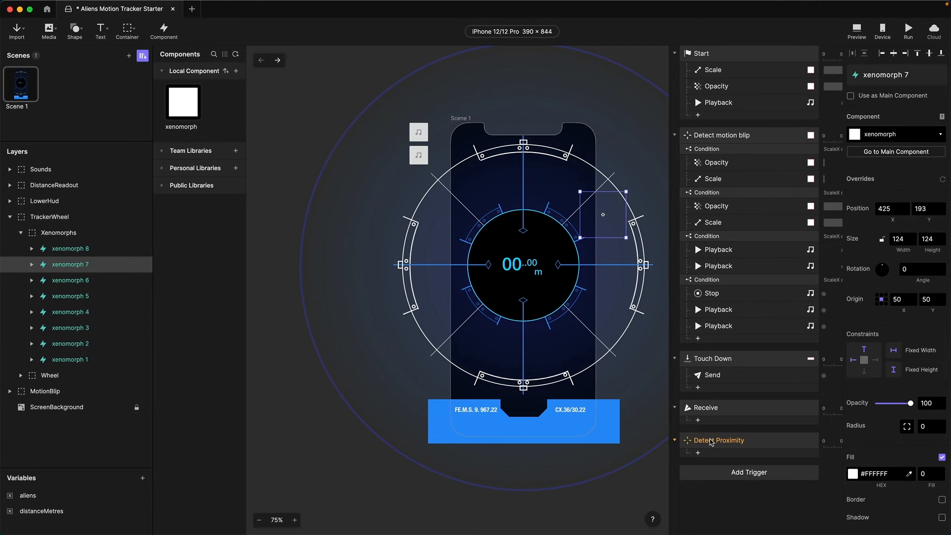
pyautogui.click(711, 440)
pyautogui.click(870, 75)
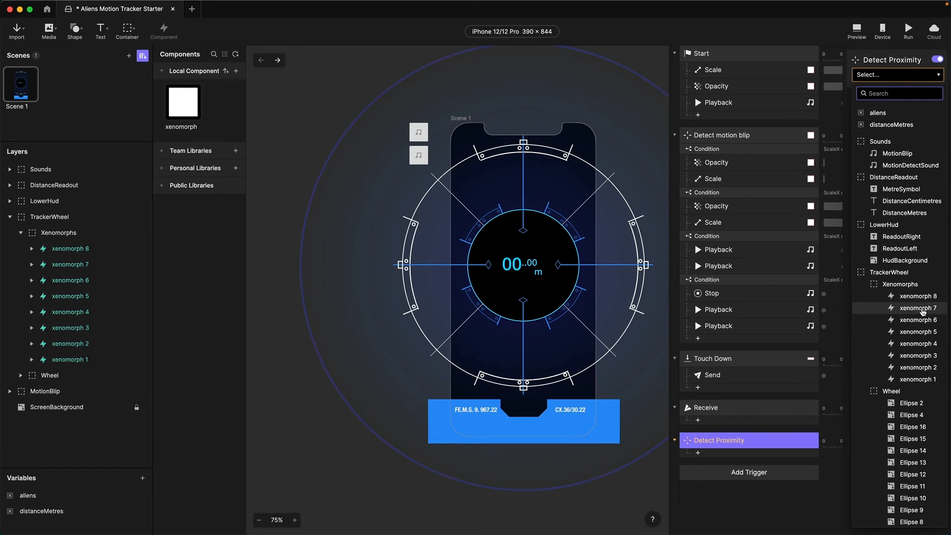
pyautogui.click(922, 312)
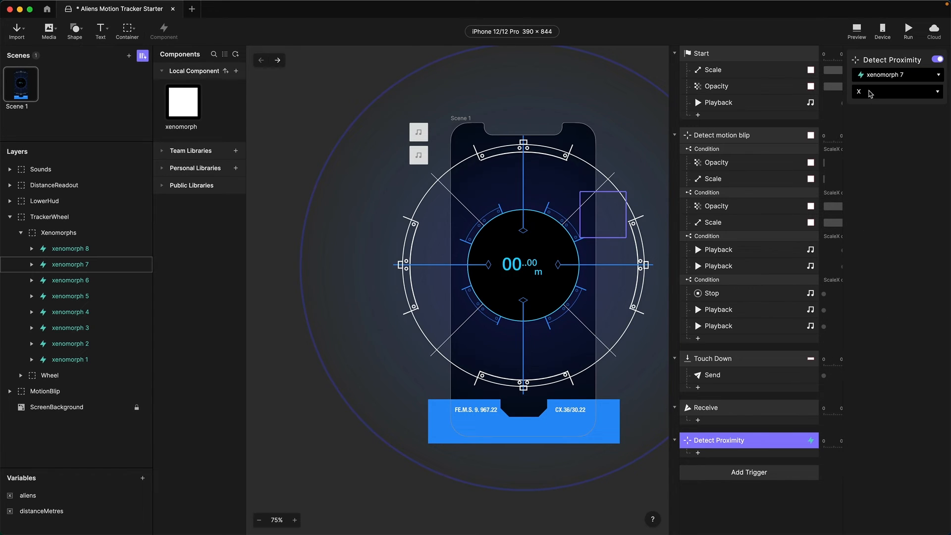
pyautogui.click(870, 92)
pyautogui.click(871, 120)
# Add an Assign response under Detect Proximity that targets the distanceMetres variable
pyautogui.click(698, 452)
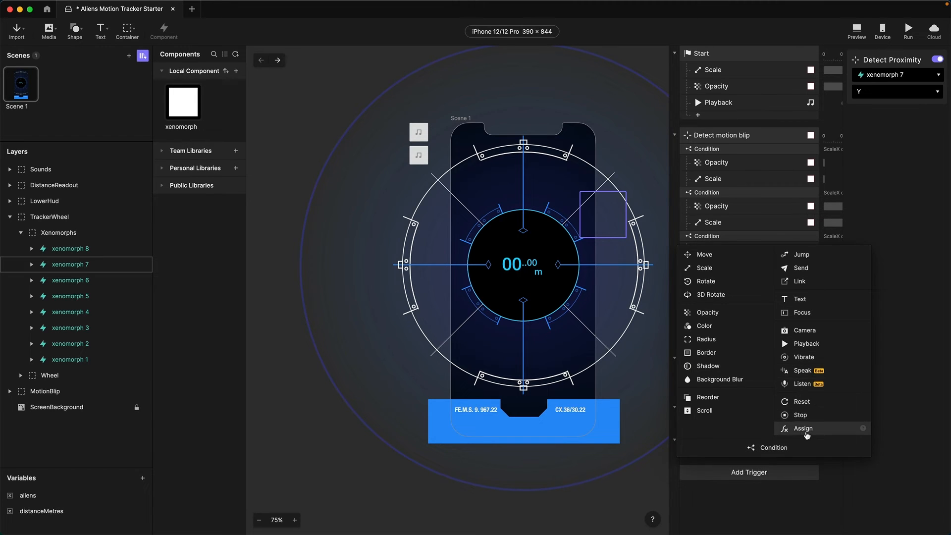
pyautogui.click(803, 429)
pyautogui.click(874, 75)
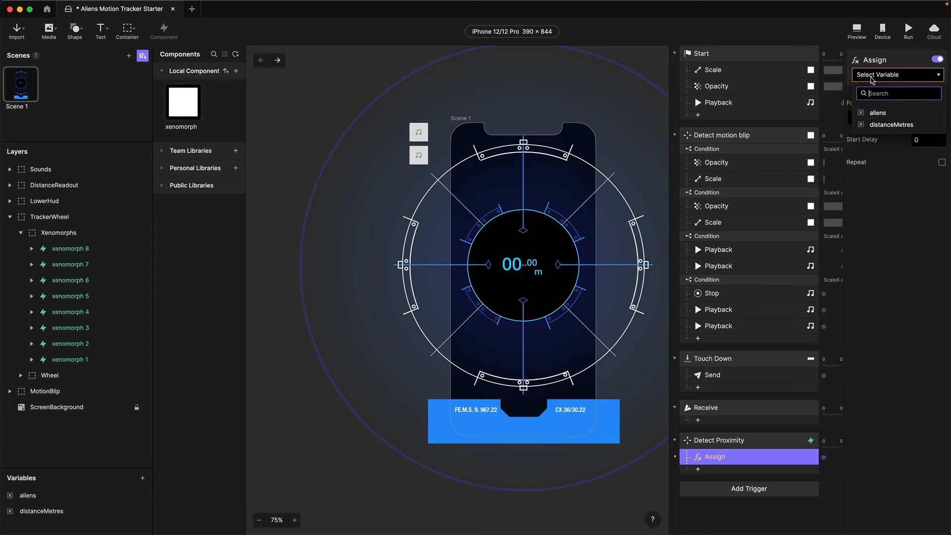
pyautogui.click(879, 125)
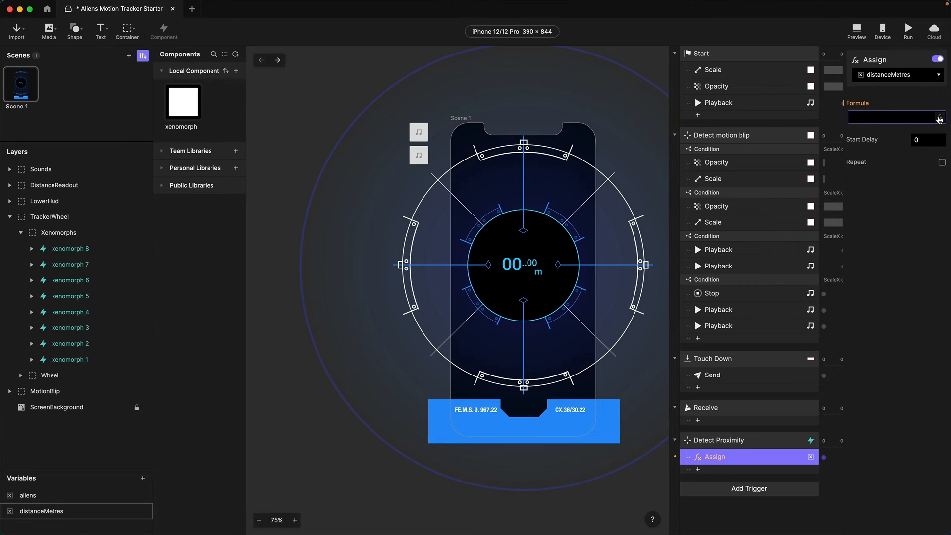
# Begin the Assign formula with an opening parenthesis and the DistanceReadout layer's y property
pyautogui.click(938, 119)
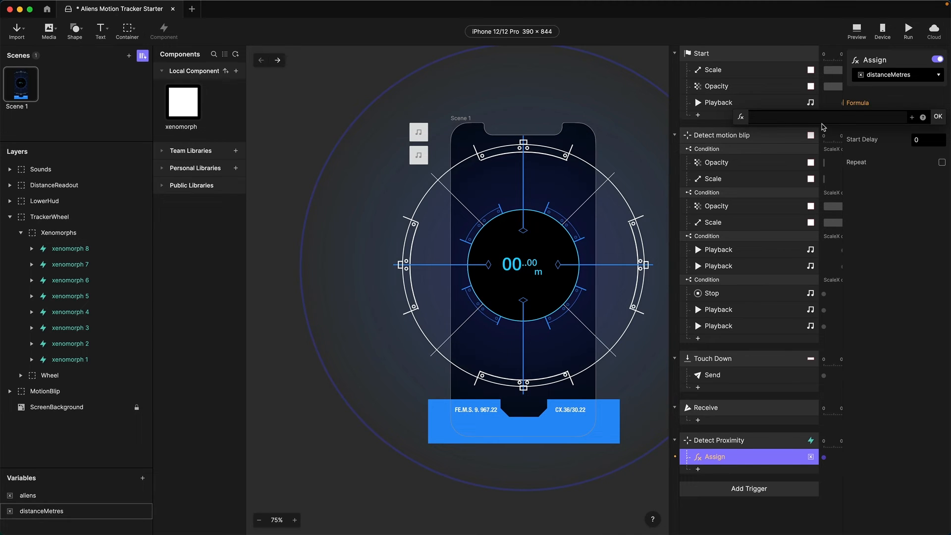
pyautogui.write('(')
pyautogui.write('`')
pyautogui.write('dis')
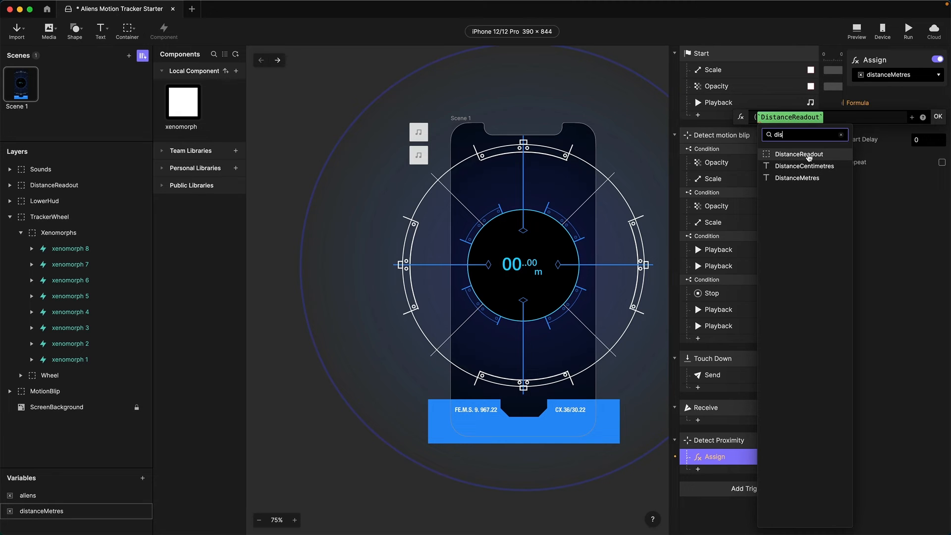
pyautogui.click(799, 154)
pyautogui.write('.y')
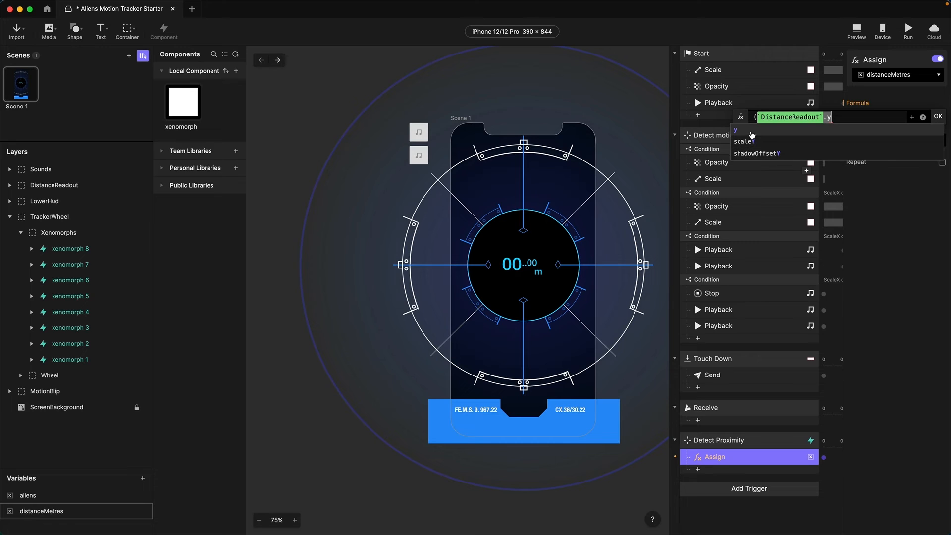
pyautogui.click(752, 134)
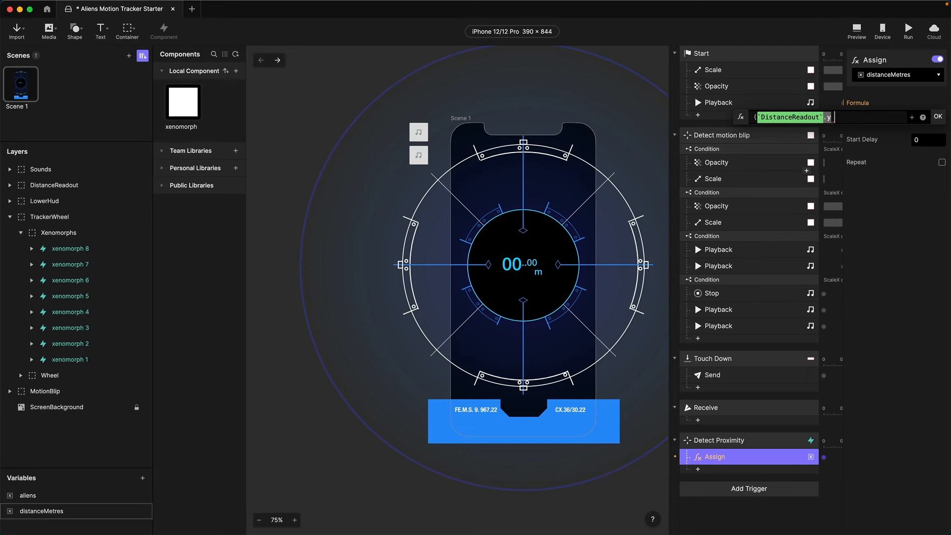
# Complete the Assign formula by subtracting `xenomorph 7`.y, closing the parenthesis and dividing by 10
pyautogui.write('- `')
pyautogui.write('xen')
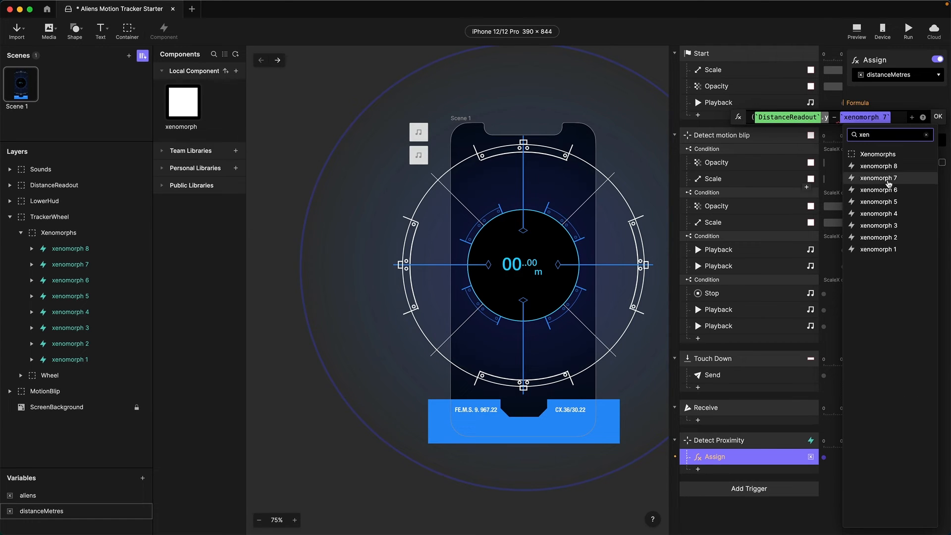
pyautogui.click(887, 181)
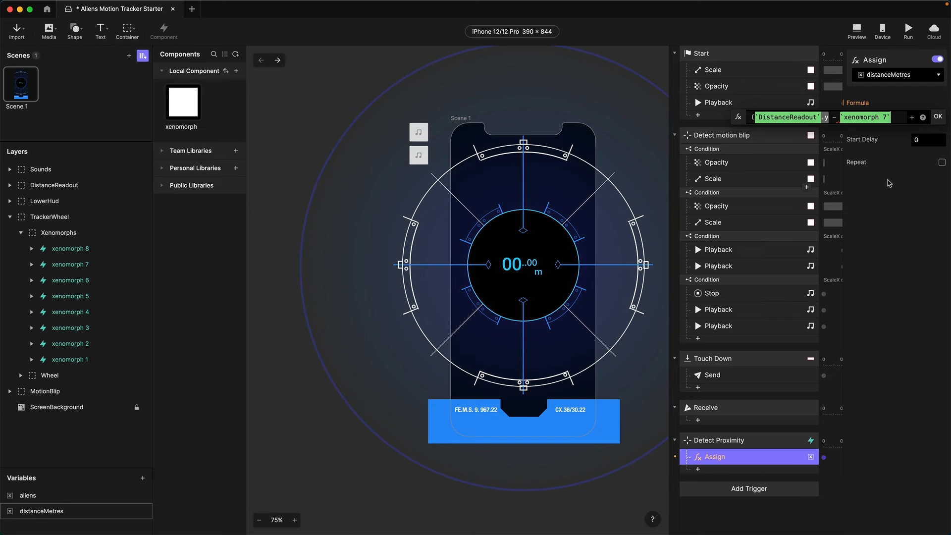
pyautogui.write('.y')
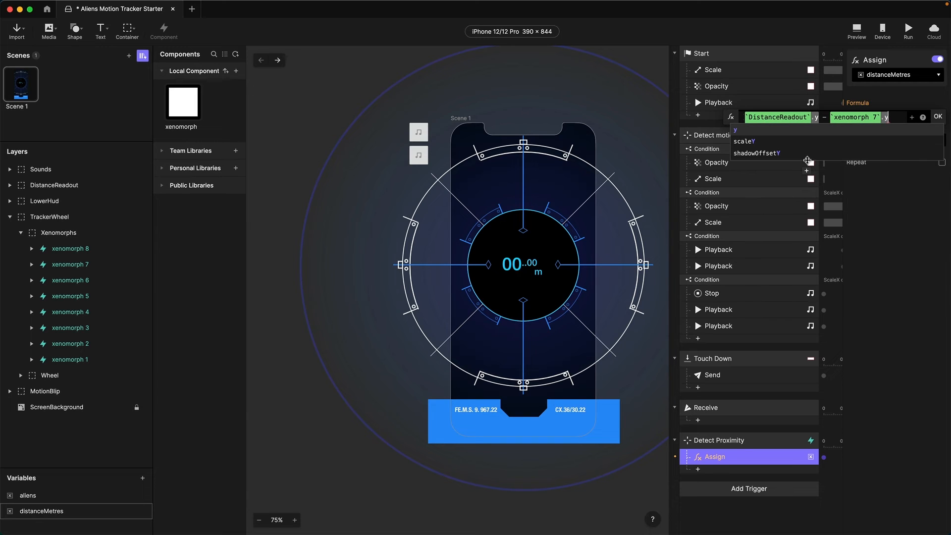
pyautogui.click(761, 135)
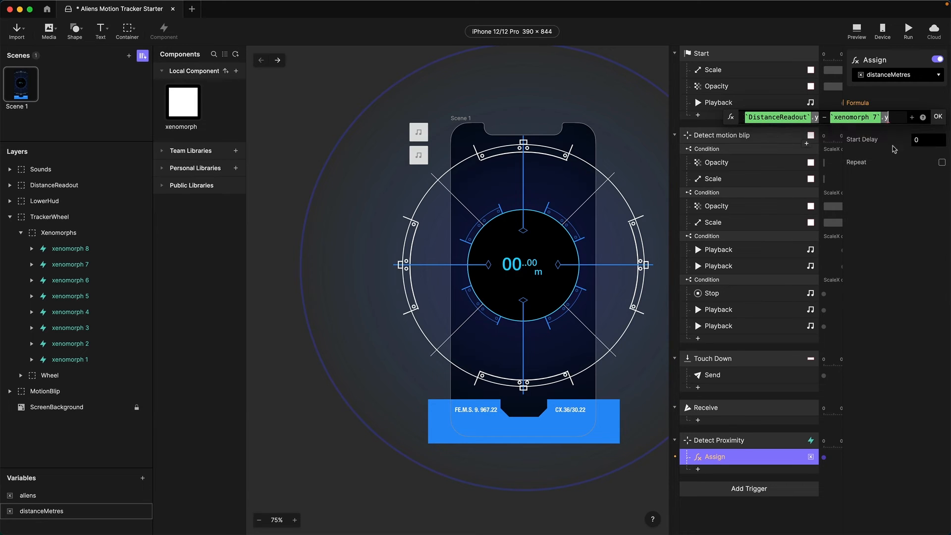
pyautogui.write(')')
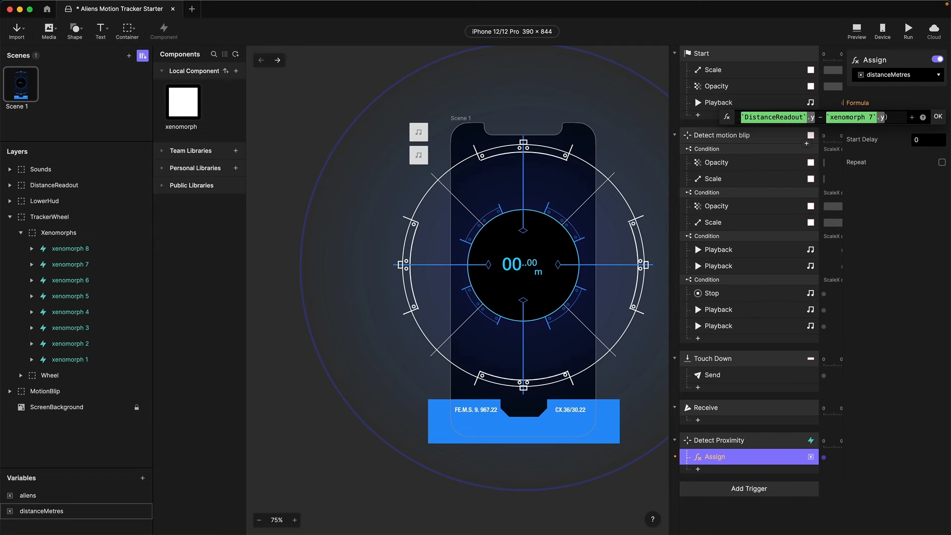
pyautogui.write(' / ')
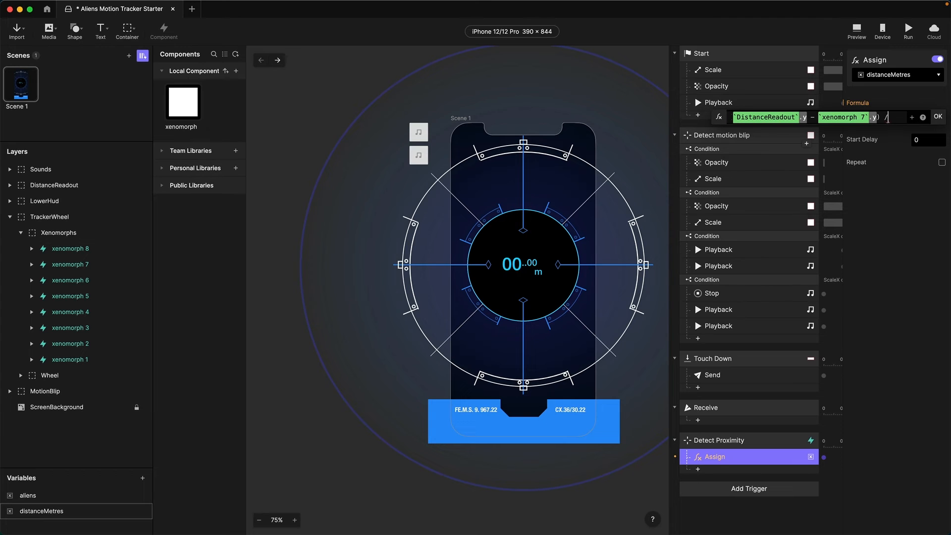
pyautogui.write('10')
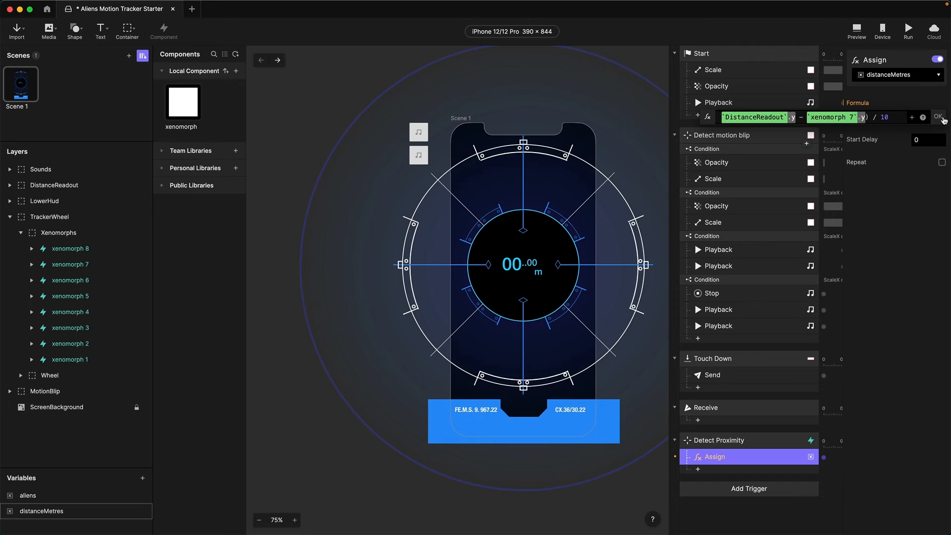
pyautogui.click(938, 117)
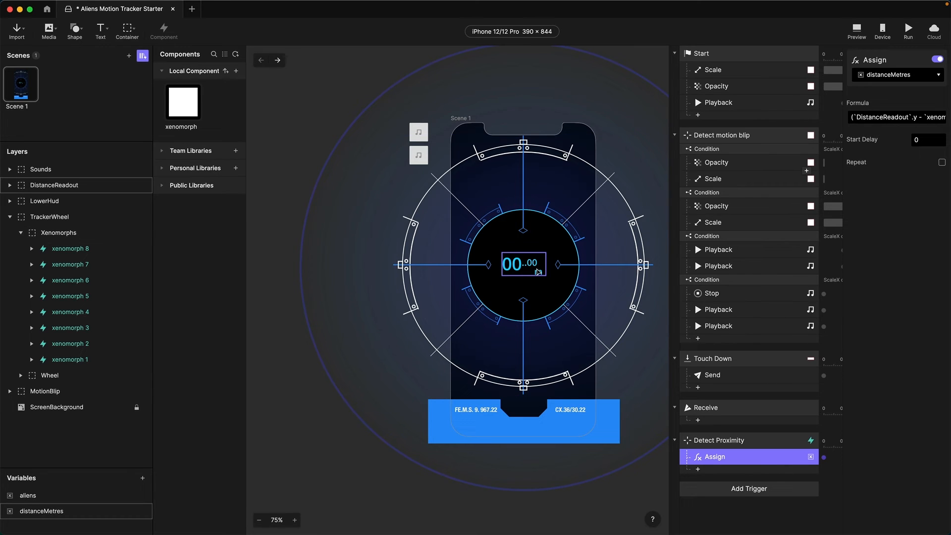
# Add a Detect trigger that watches the Opacity property of the MotionBlip container
pyautogui.scroll(-2, 721, 460)
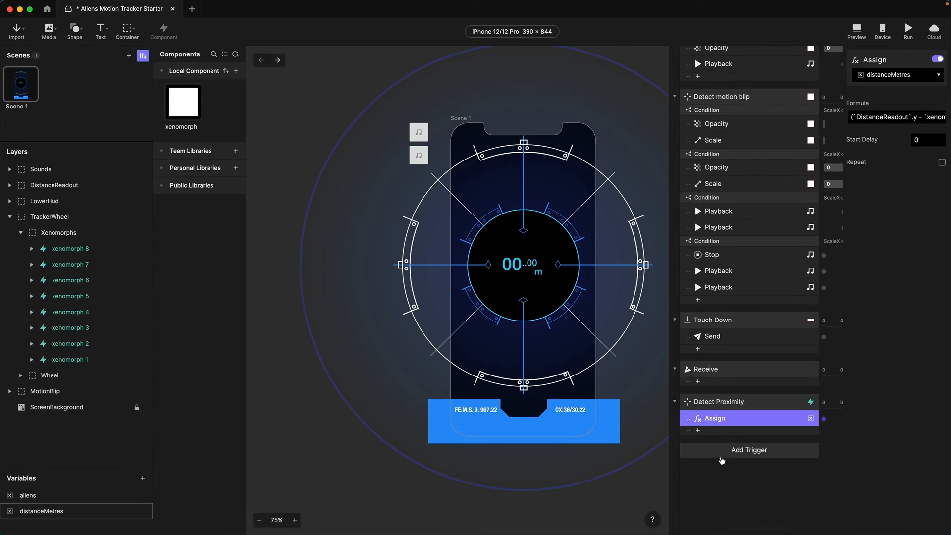
pyautogui.click(722, 457)
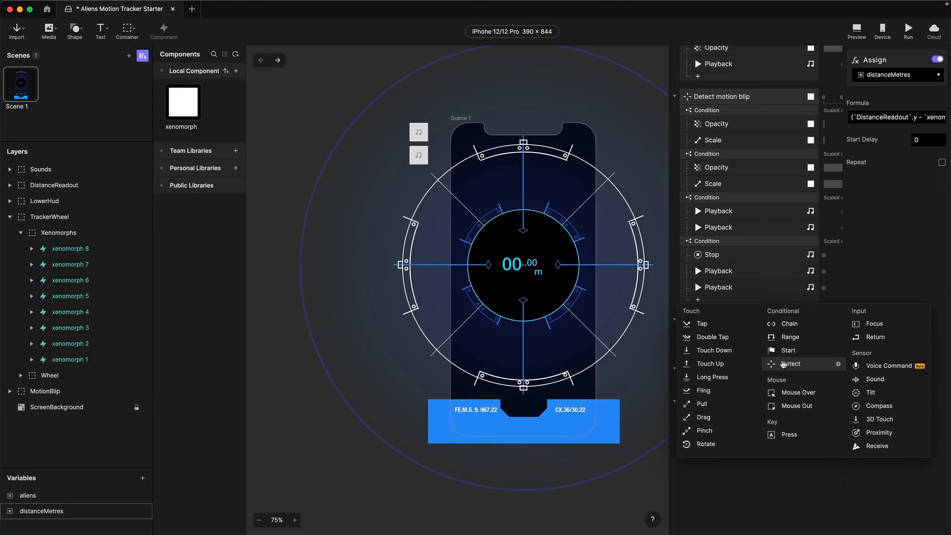
pyautogui.click(783, 364)
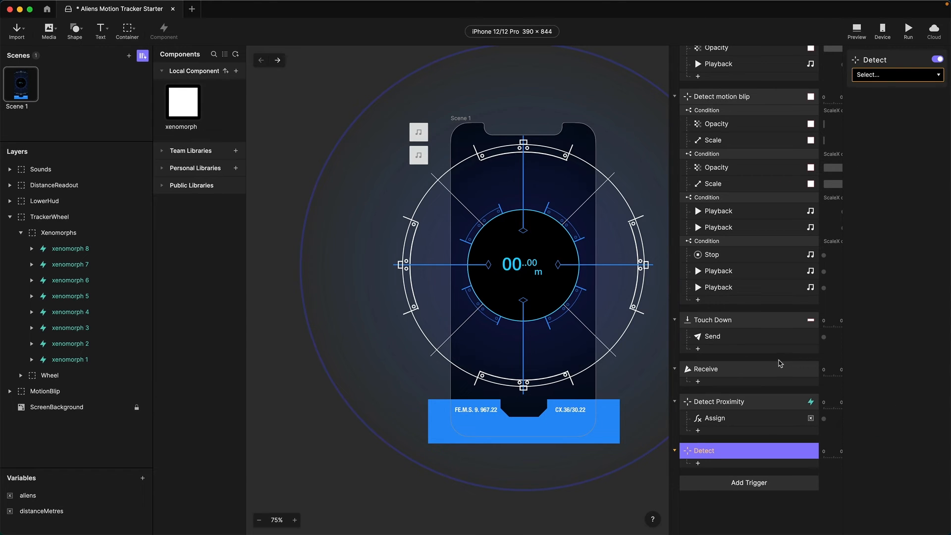
pyautogui.click(883, 76)
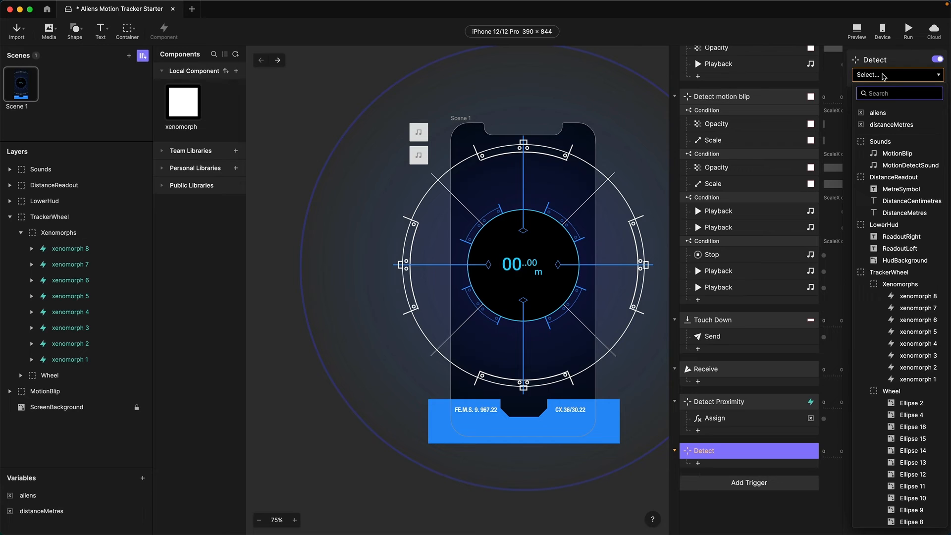
pyautogui.write('mot')
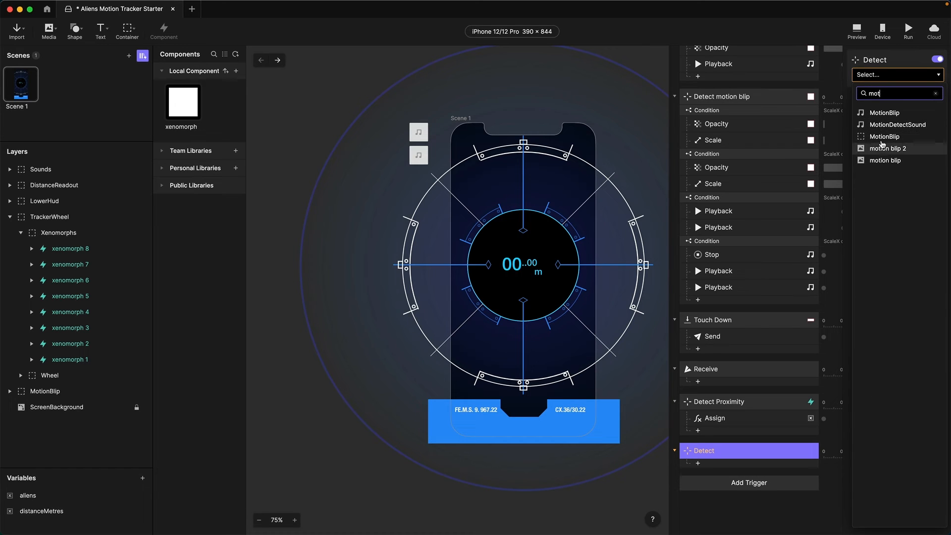
pyautogui.click(884, 137)
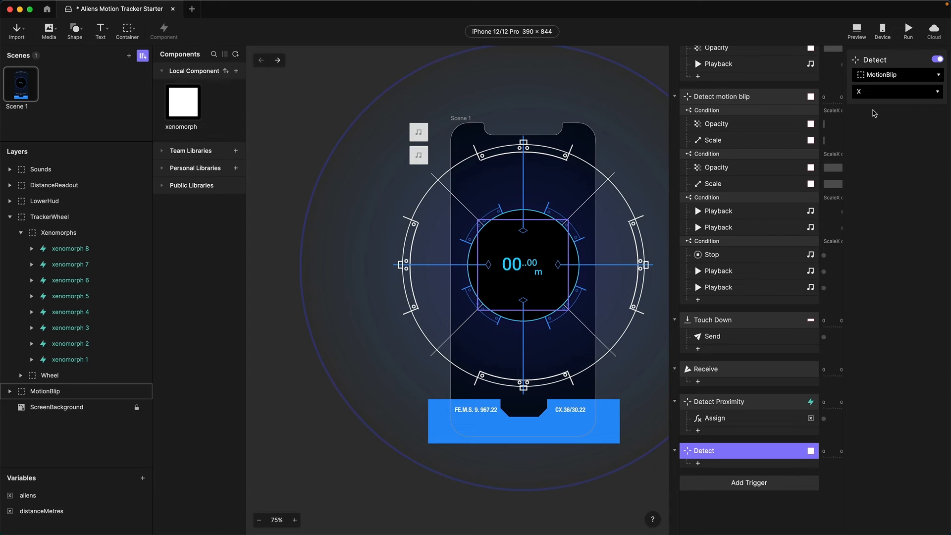
pyautogui.click(872, 98)
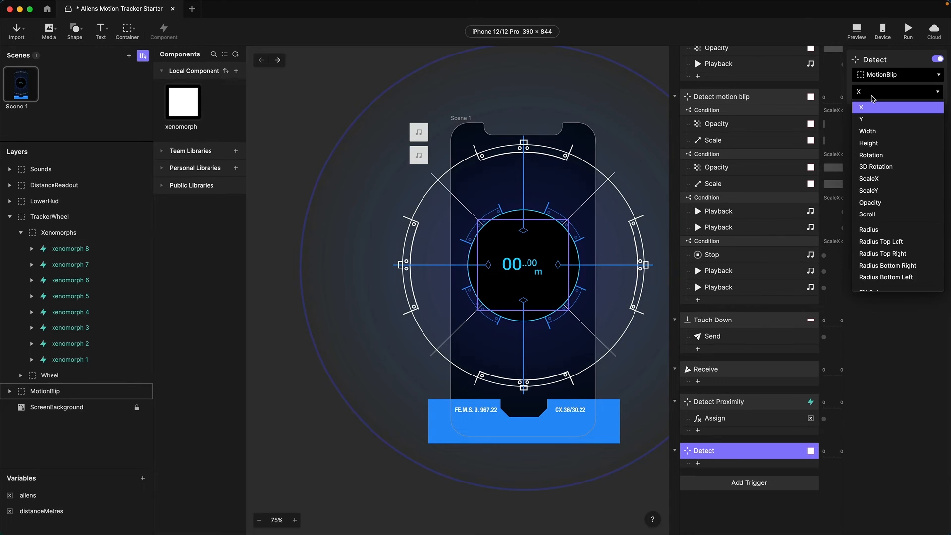
pyautogui.scroll(-1, 877, 196)
pyautogui.scroll(2, 879, 198)
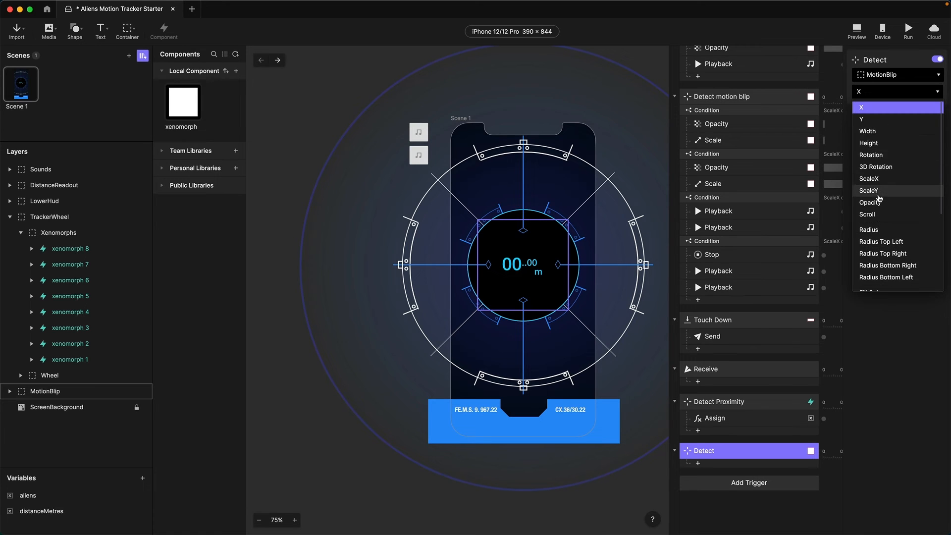
pyautogui.click(877, 203)
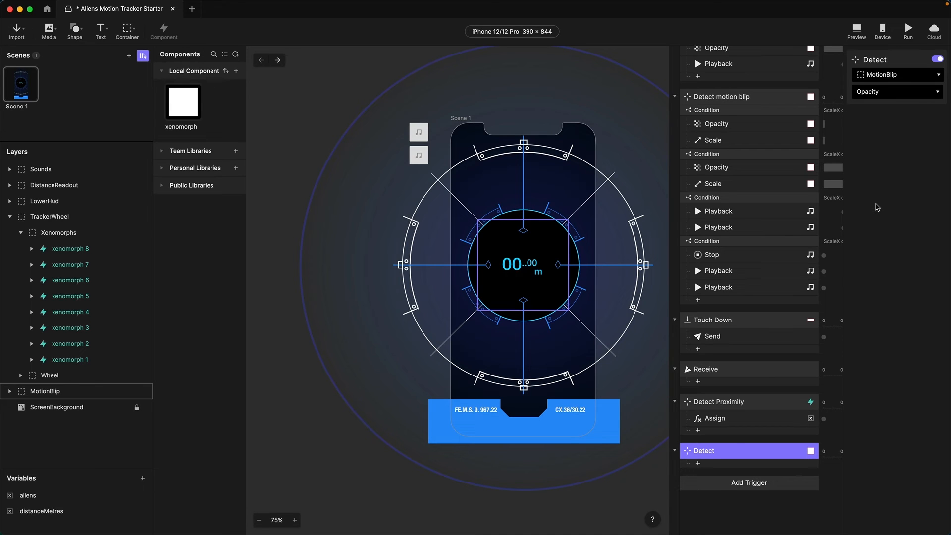
# Add a condition under the new Detect trigger requiring the MotionBlip container's Opacity to equal 100
pyautogui.click(698, 462)
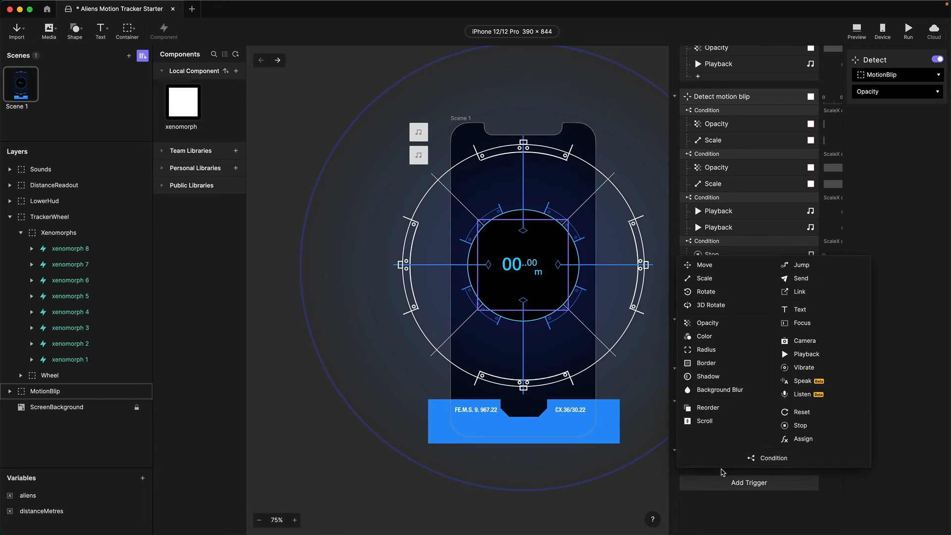
pyautogui.click(763, 458)
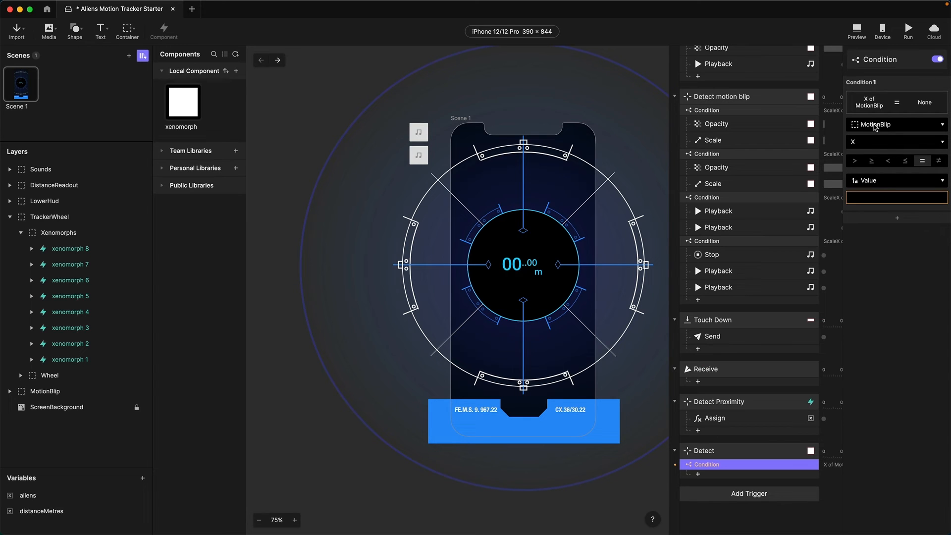
pyautogui.click(853, 144)
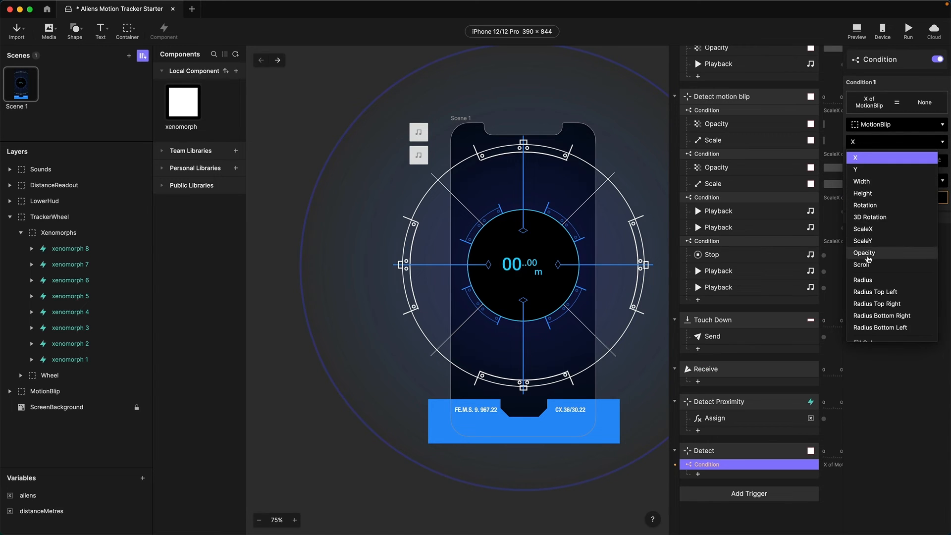
pyautogui.click(864, 253)
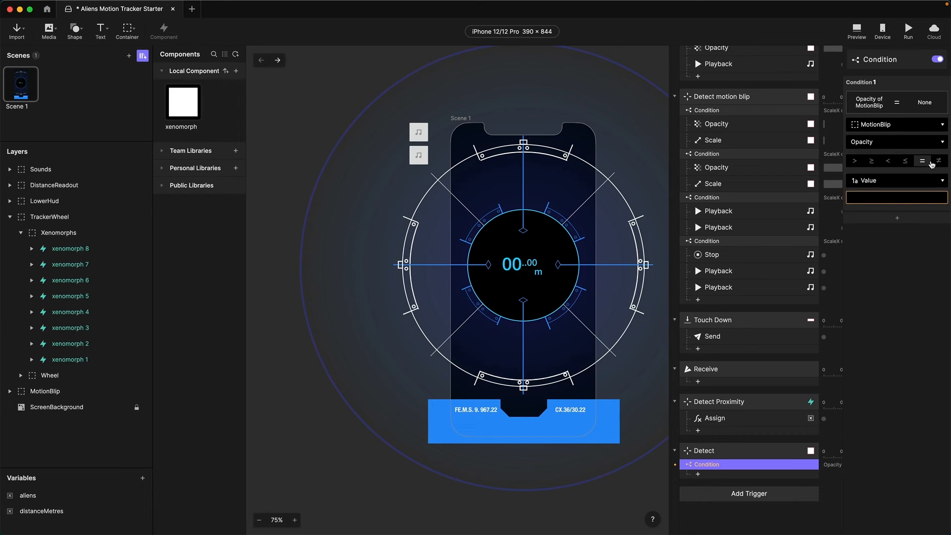
pyautogui.click(892, 198)
pyautogui.write('100')
pyautogui.press('Return')
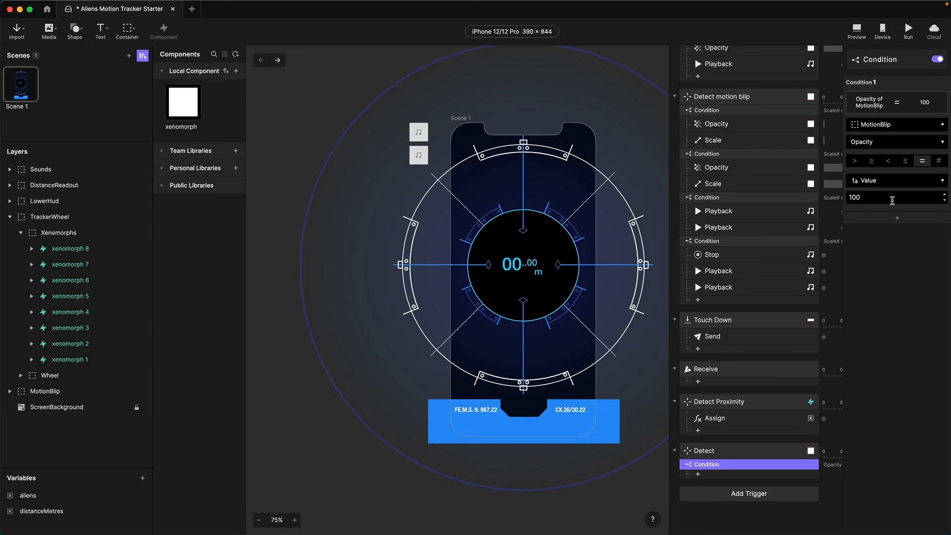
# Add a second requirement to the same condition that the aliens variable equals 1
pyautogui.click(895, 221)
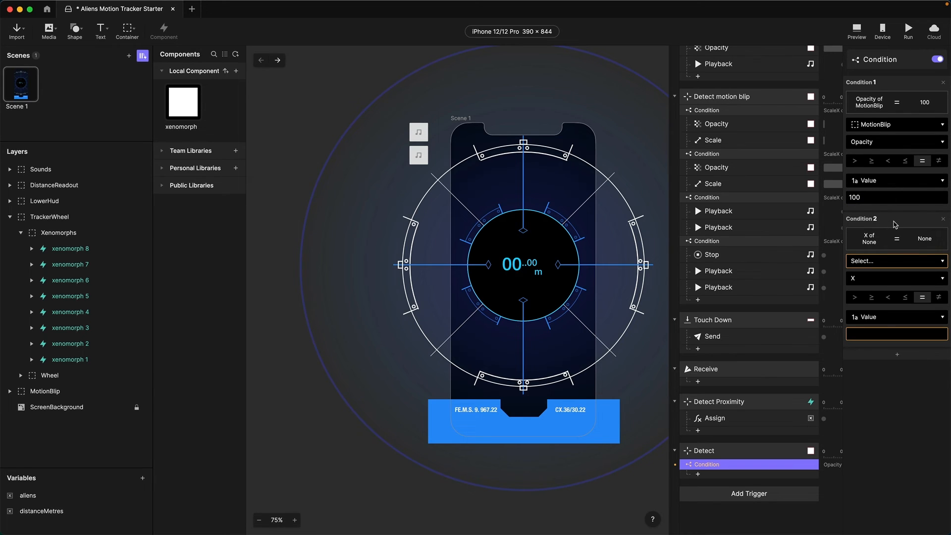
pyautogui.click(889, 261)
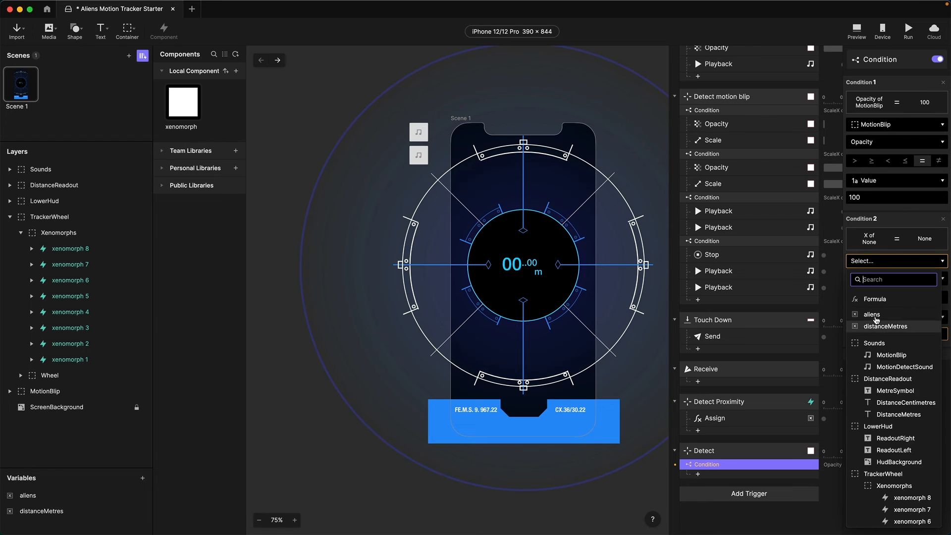
pyautogui.click(873, 315)
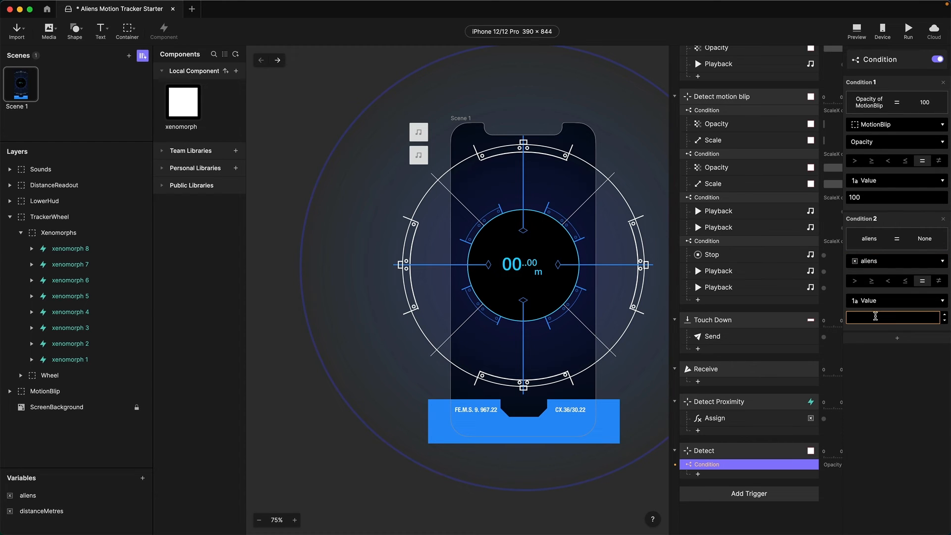
pyautogui.click(878, 316)
pyautogui.write('1')
pyautogui.press('Return')
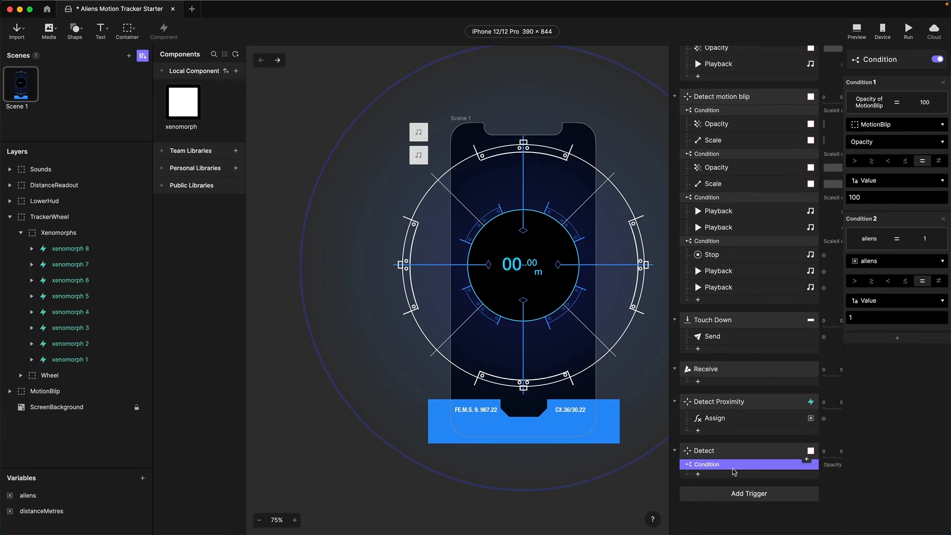
# Add a Text response under the new condition that targets the DistanceMetres layer in DistanceReadout
pyautogui.scroll(-2, 734, 473)
pyautogui.click(698, 438)
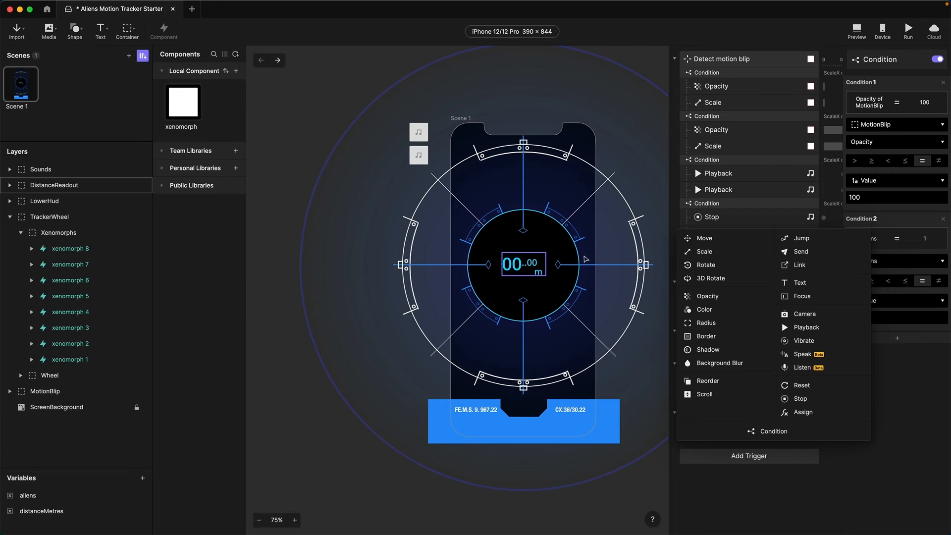
pyautogui.click(807, 283)
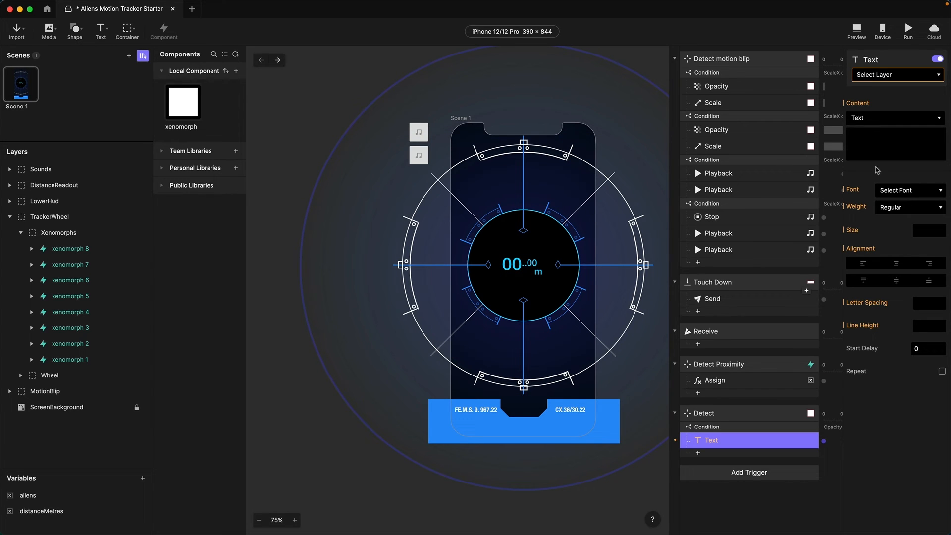
pyautogui.doubleClick(513, 269)
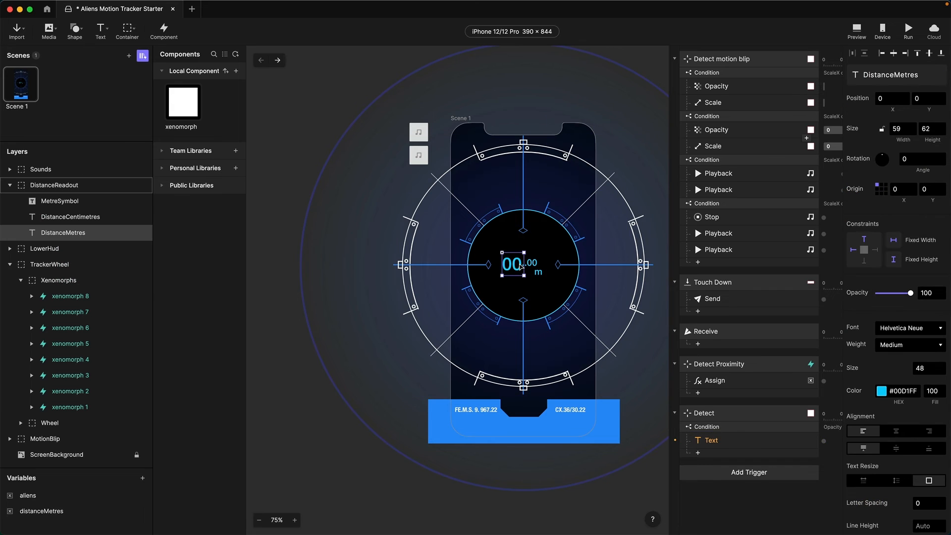
pyautogui.click(42, 218)
pyautogui.click(43, 233)
pyautogui.click(47, 218)
pyautogui.click(74, 232)
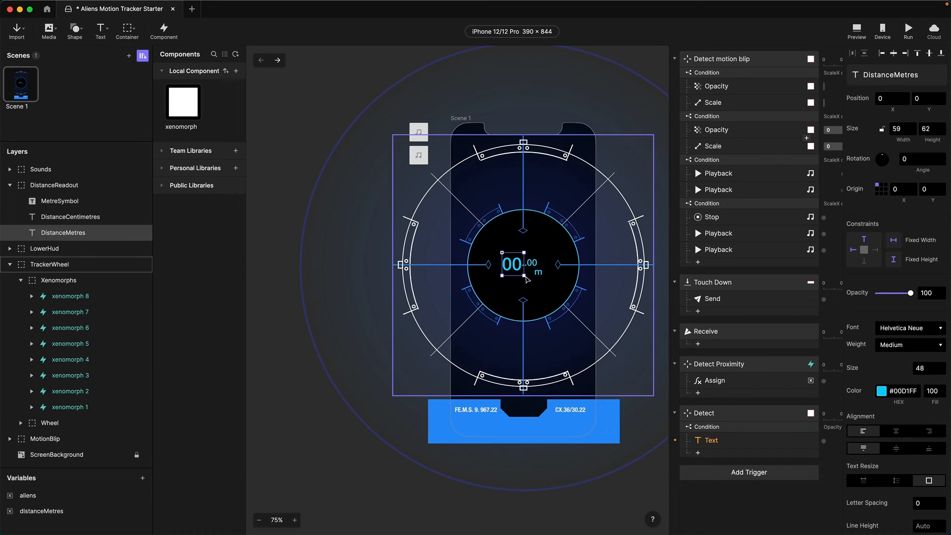
pyautogui.click(711, 441)
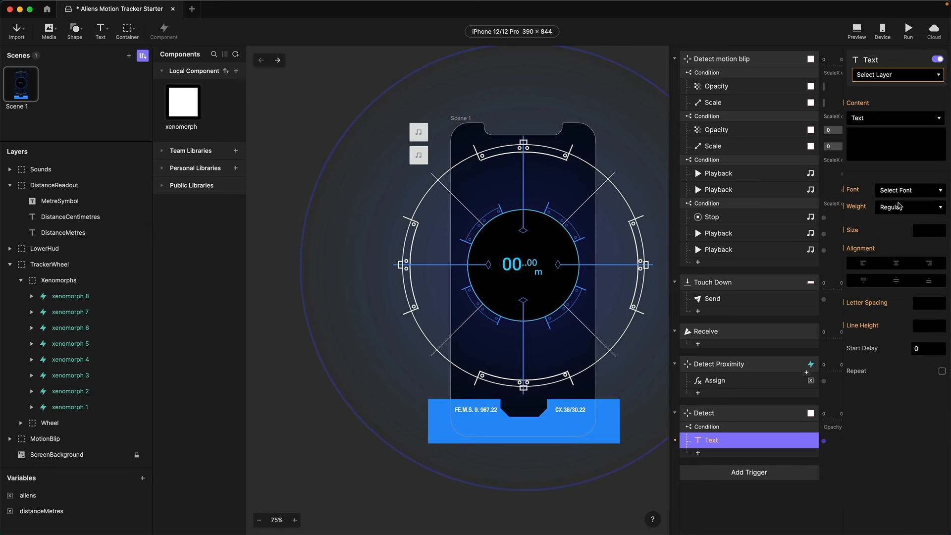
pyautogui.click(889, 75)
pyautogui.click(899, 127)
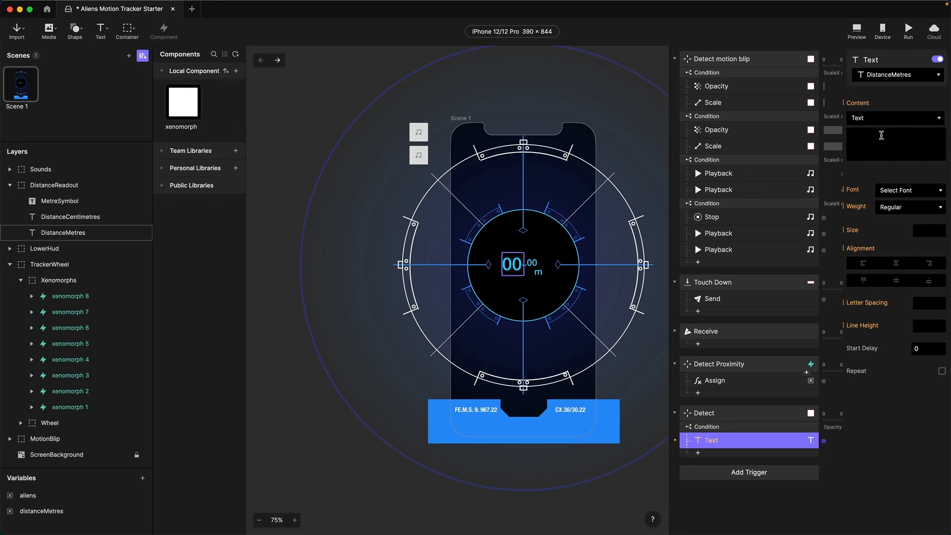
# Set the DistanceMetres Text response's content to the formula abs(distanceMetres)
pyautogui.click(871, 118)
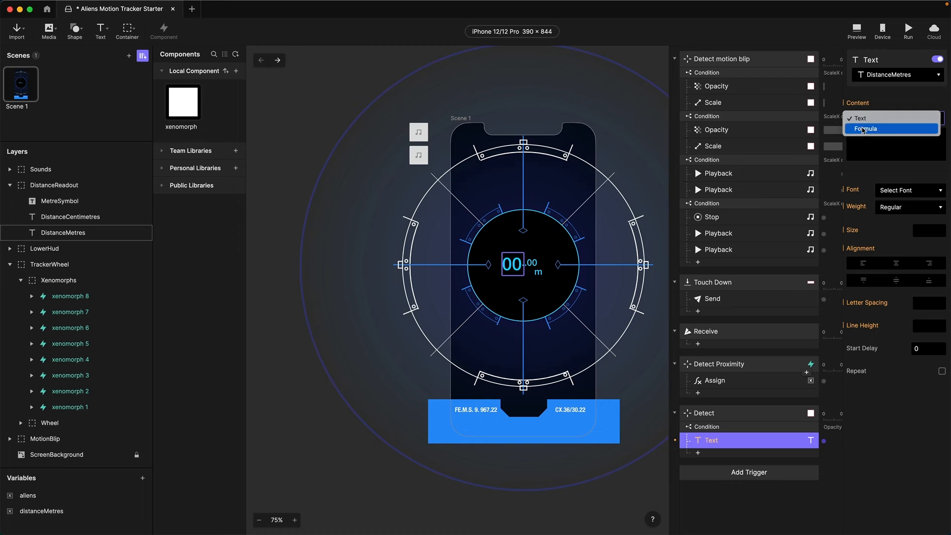
pyautogui.click(863, 130)
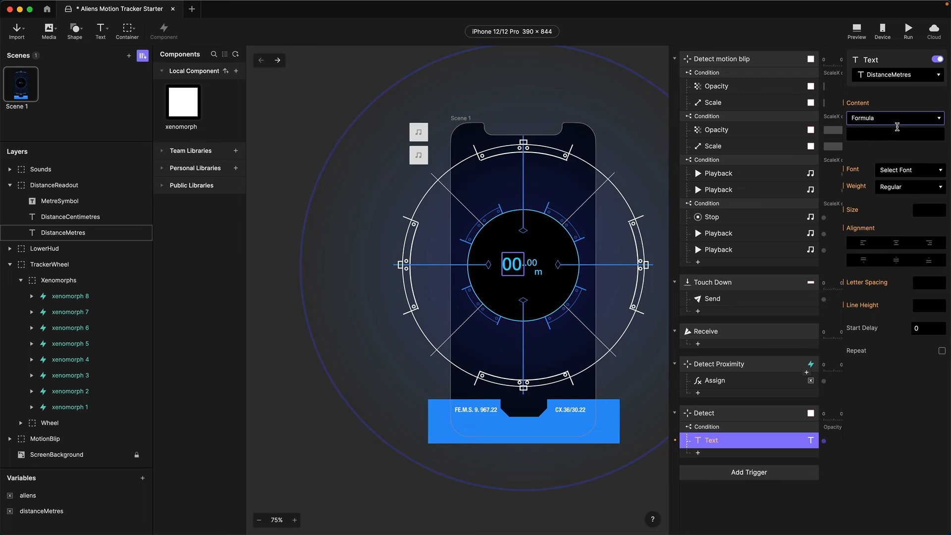
pyautogui.click(938, 137)
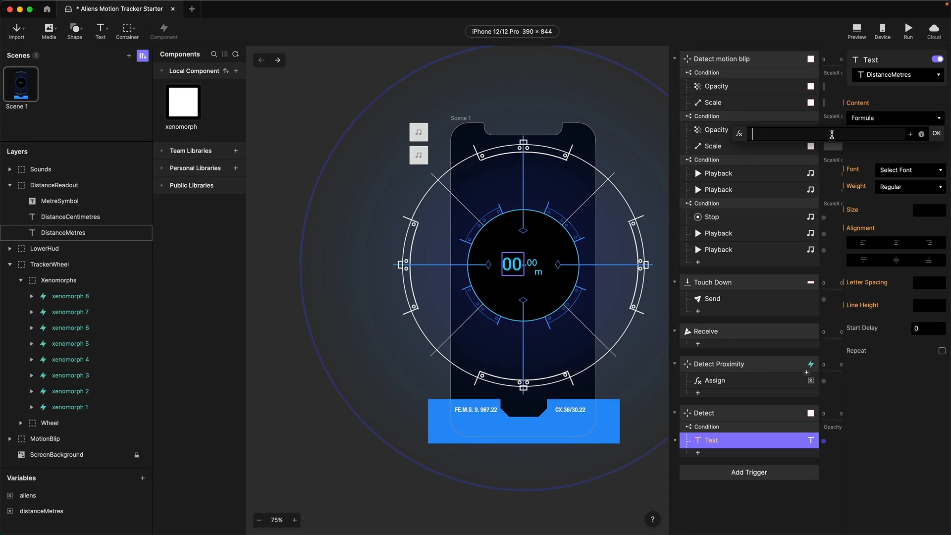
pyautogui.write('abs')
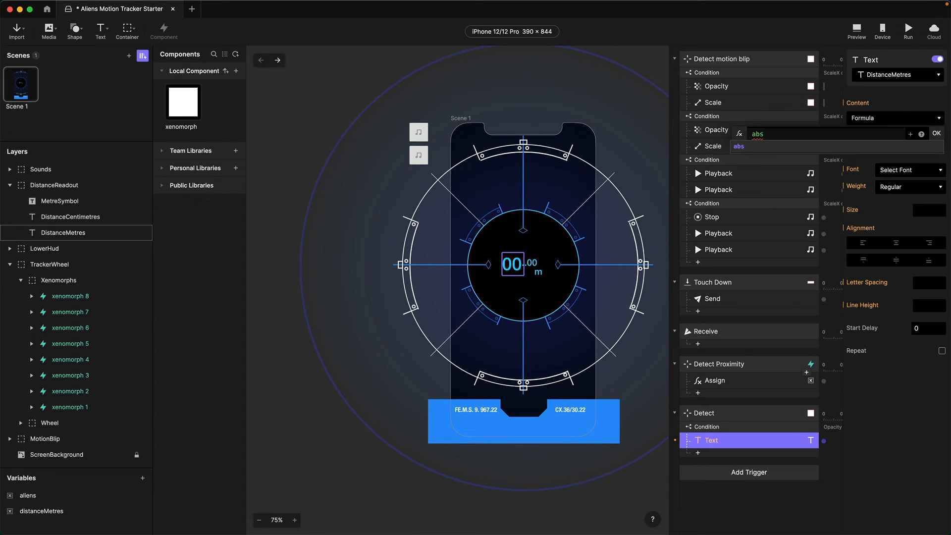
pyautogui.write('(')
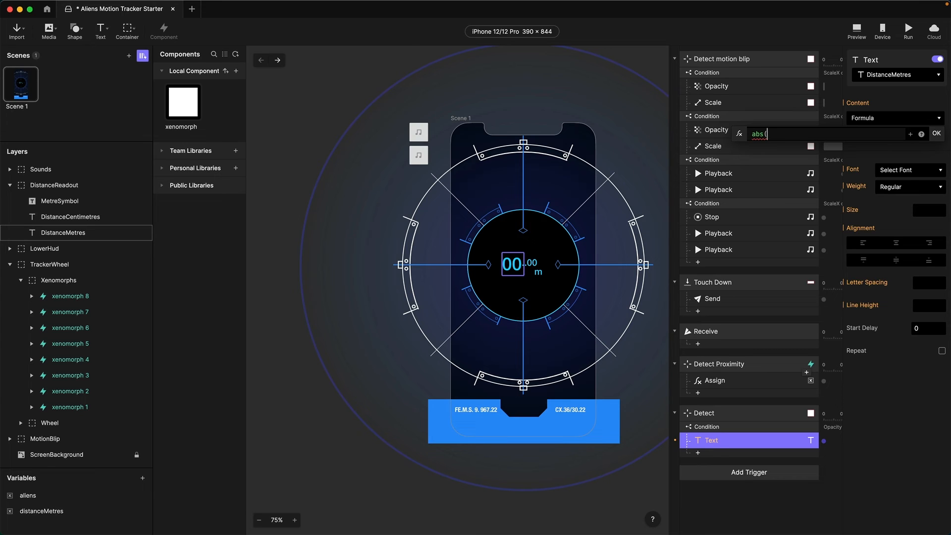
pyautogui.write('dis')
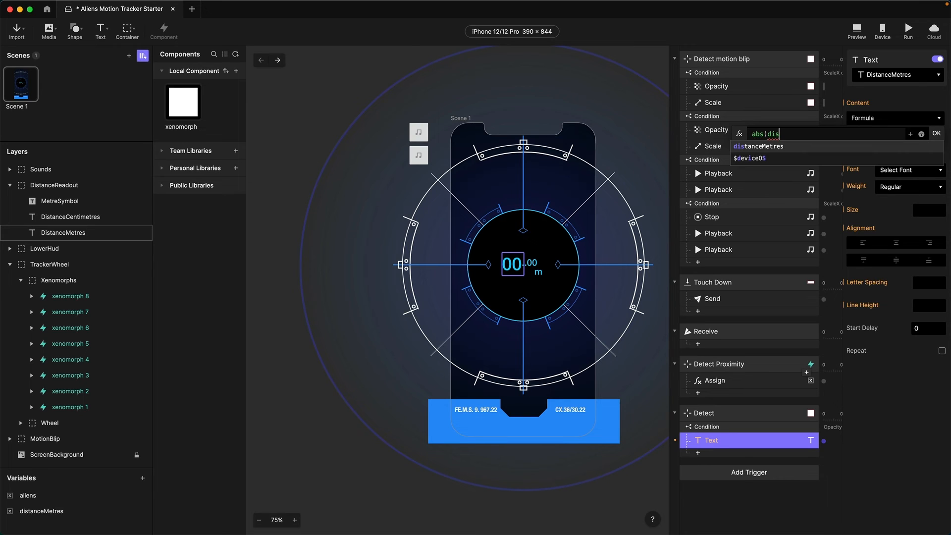
pyautogui.press('Return')
pyautogui.write(')')
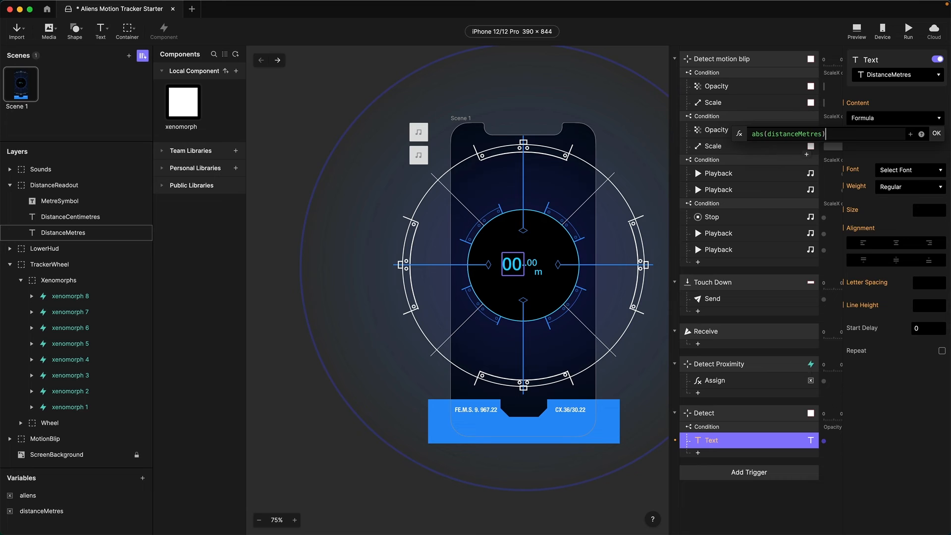
pyautogui.click(937, 133)
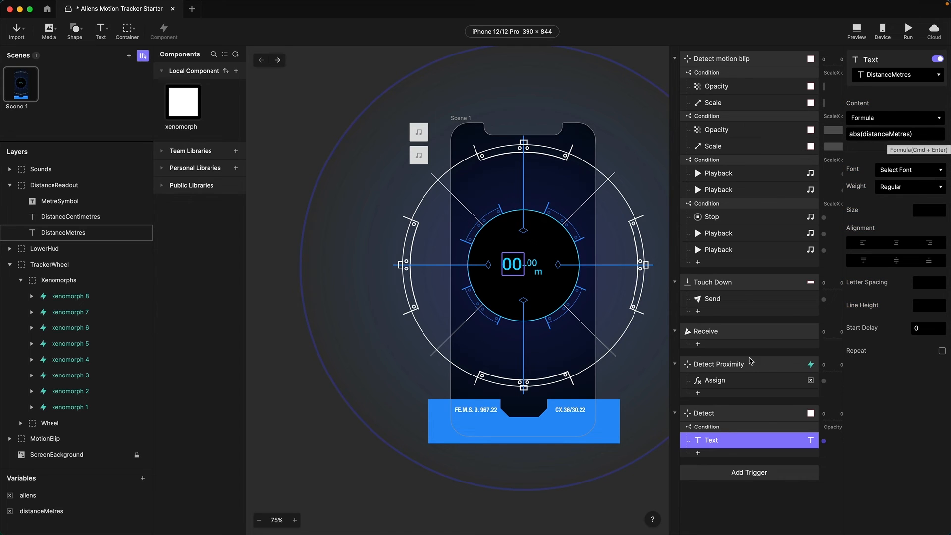
# Add a second Text response under the Opacity condition that targets the DistanceCentimetres layer
pyautogui.click(698, 453)
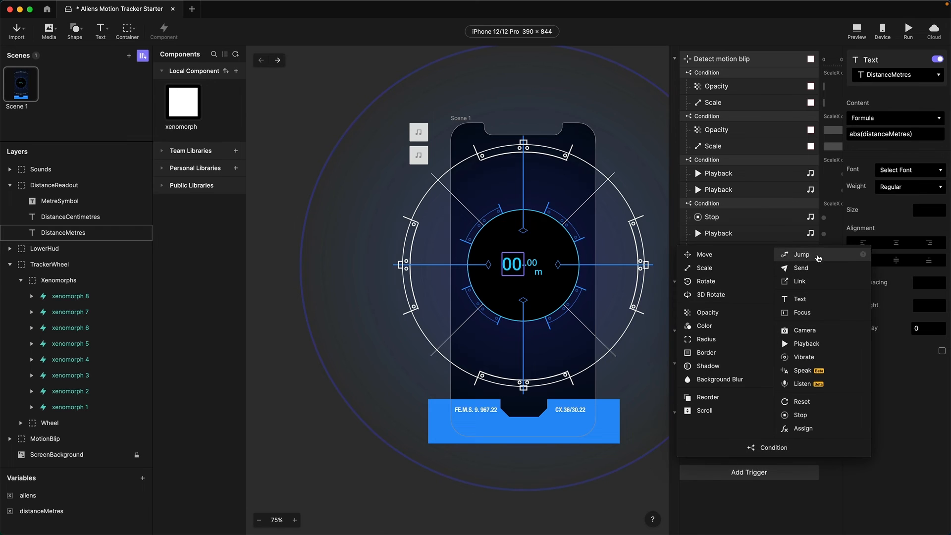
pyautogui.click(803, 300)
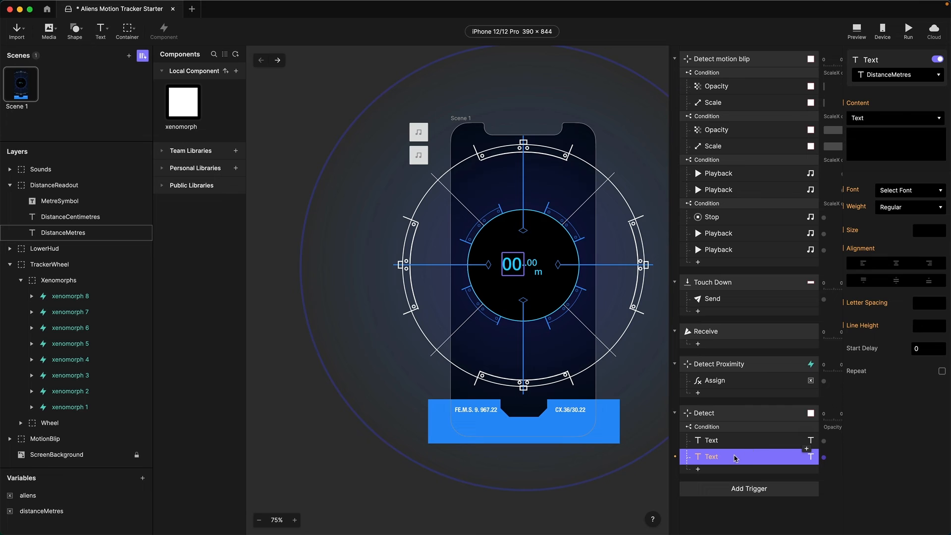
pyautogui.click(884, 74)
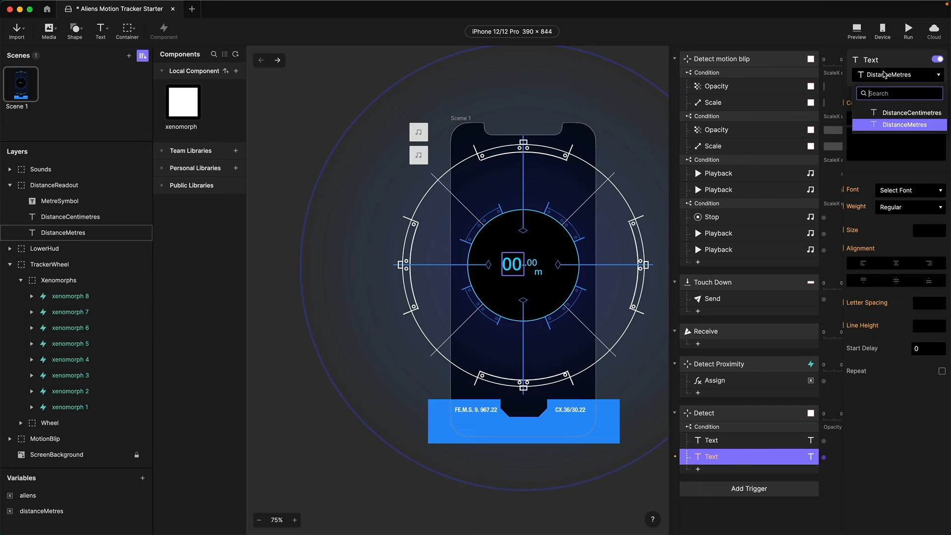
pyautogui.click(888, 115)
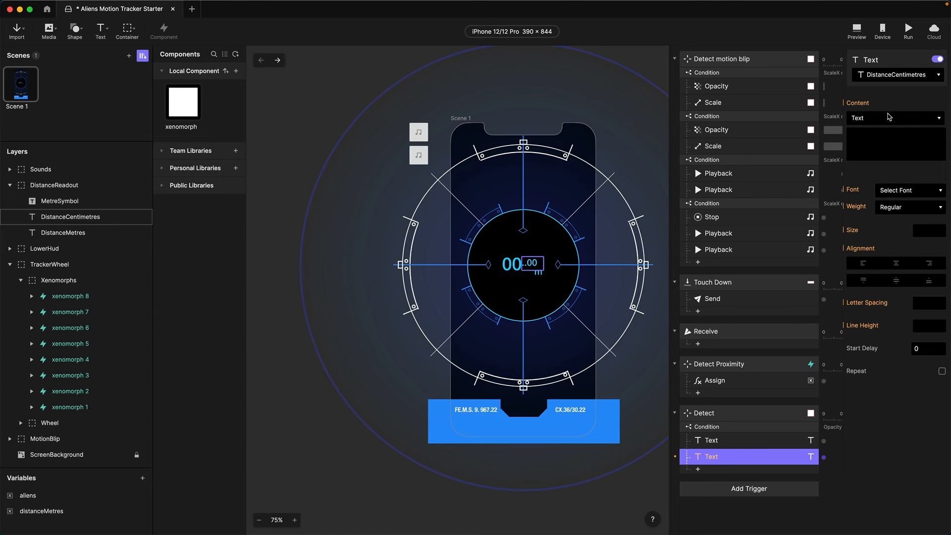
# Set the DistanceCentimetres Text response's content to the formula ".." + (round(random(0,100)))
pyautogui.click(889, 116)
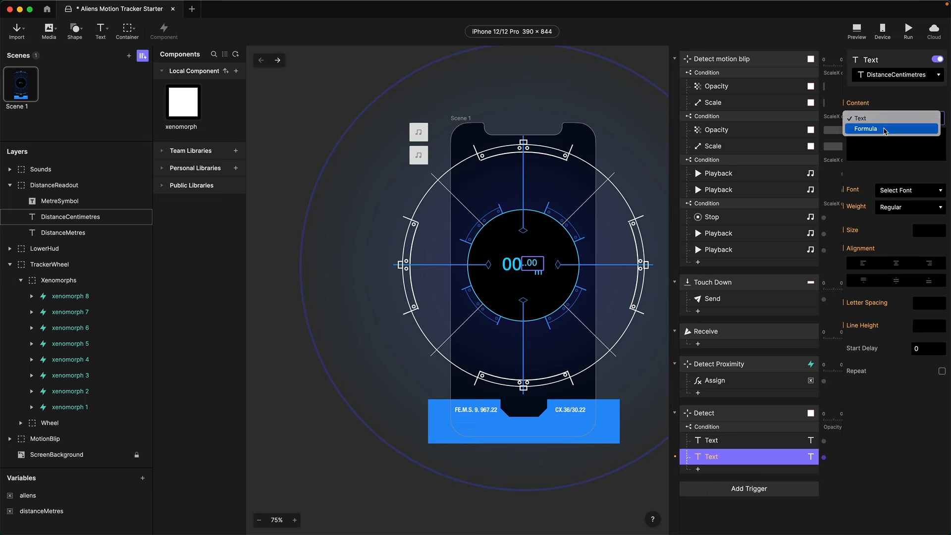
pyautogui.click(885, 131)
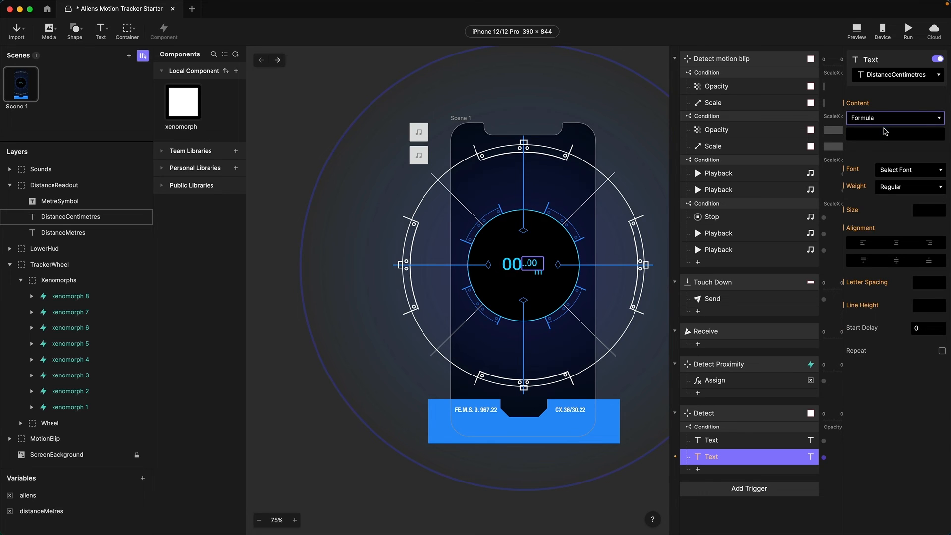
pyautogui.click(936, 138)
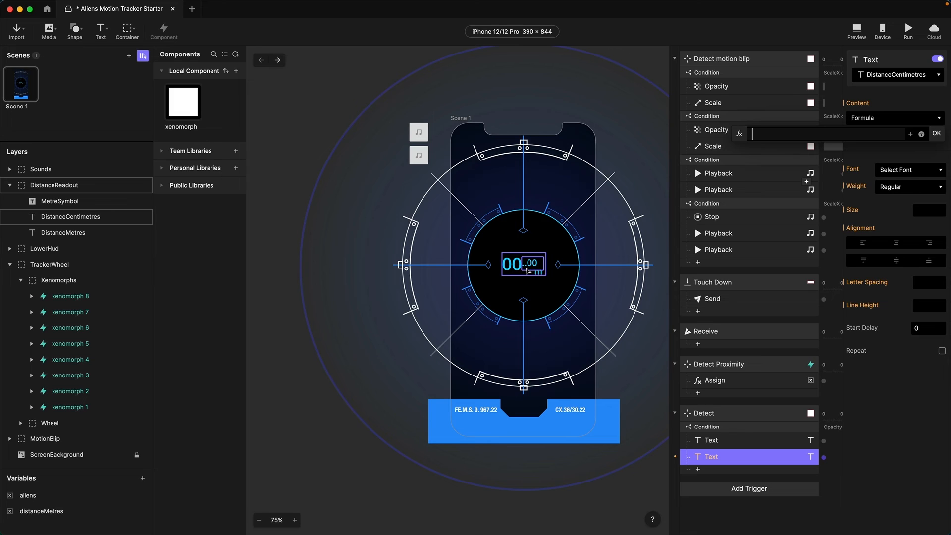
pyautogui.write('@')
pyautogui.press('BackSpace')
pyautogui.write('".." + (rou')
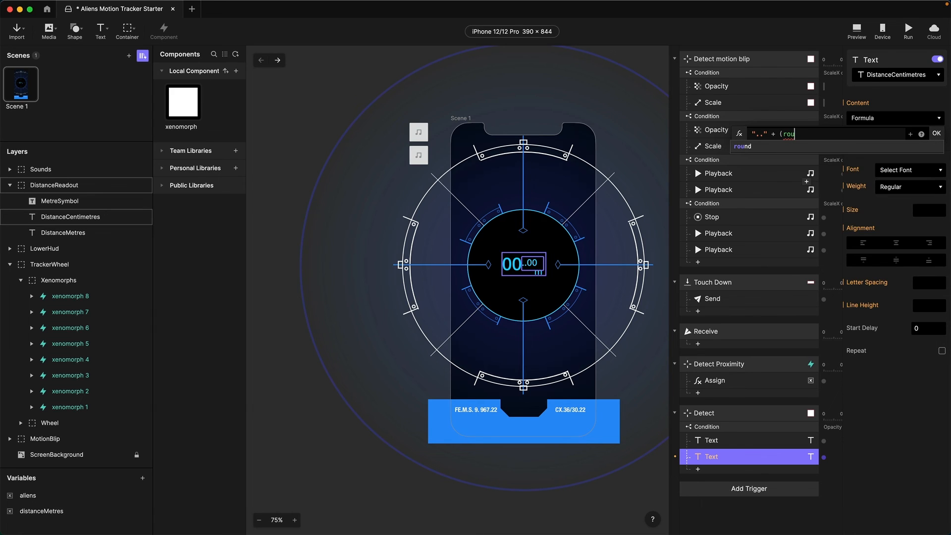
pyautogui.press('Return')
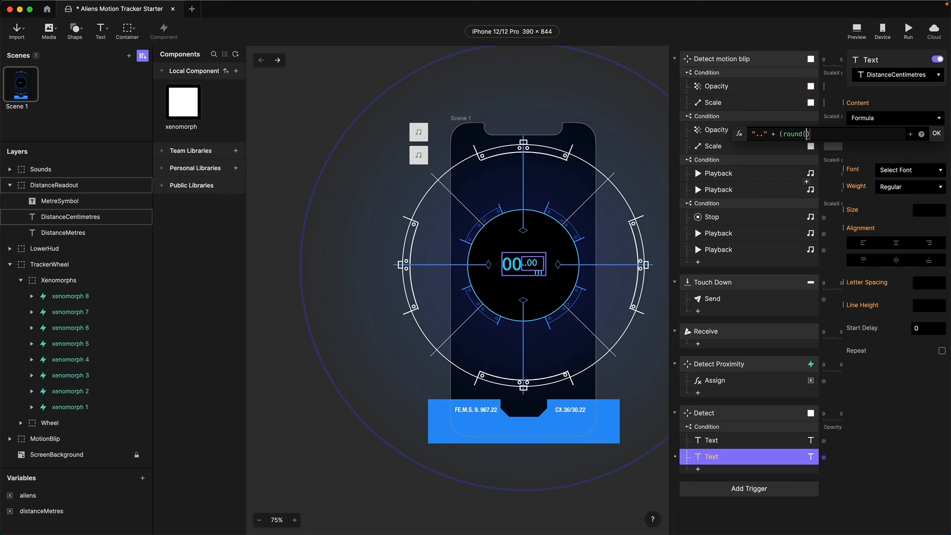
pyautogui.write('ran')
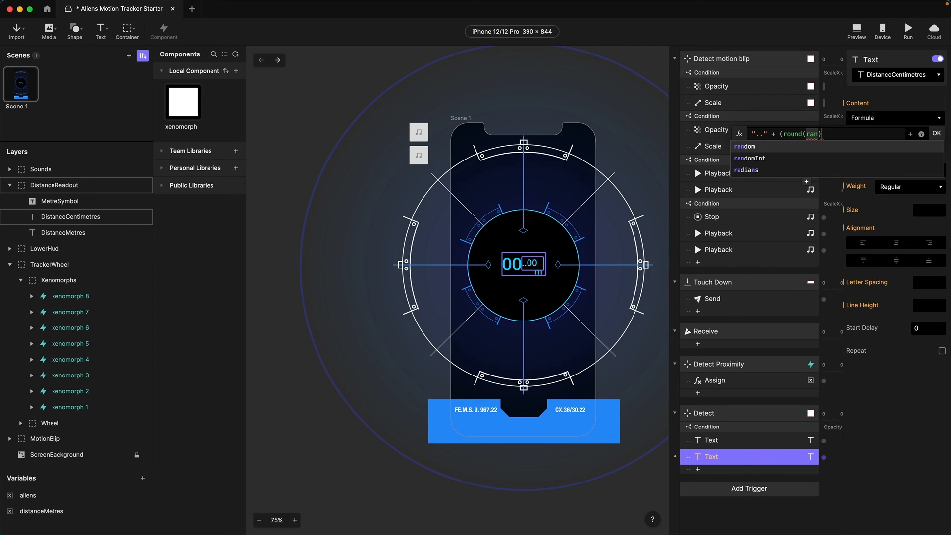
pyautogui.press('Return')
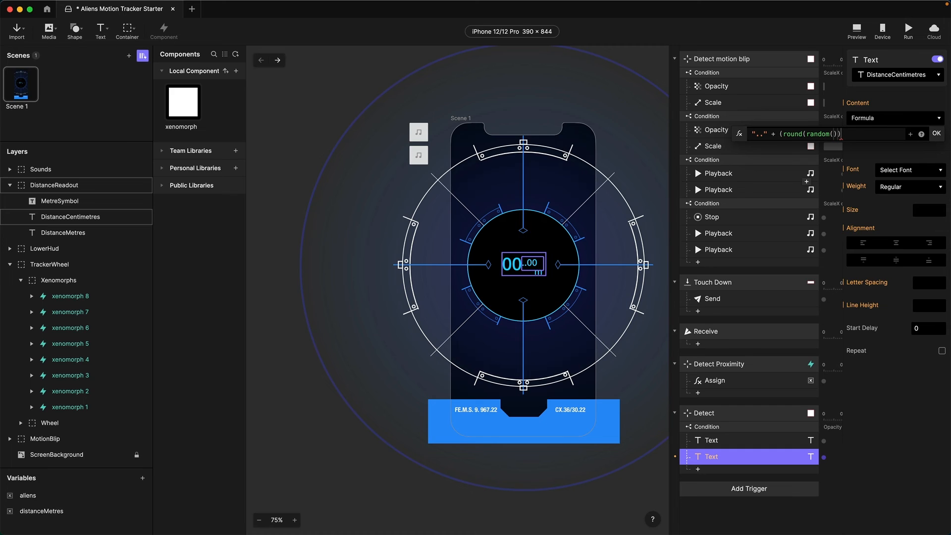
pyautogui.write('0,100')
pyautogui.press('Right')
pyautogui.press('Right')
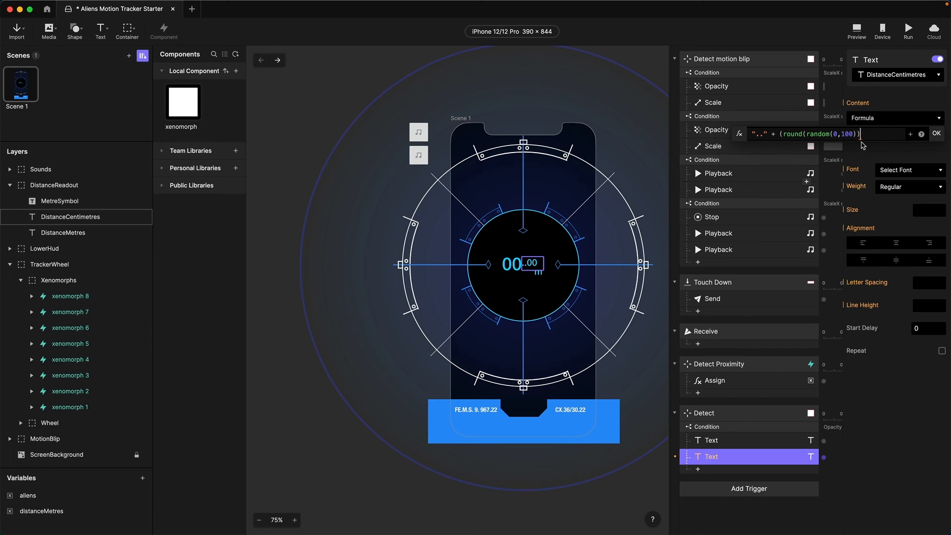
pyautogui.write(')')
pyautogui.click(936, 133)
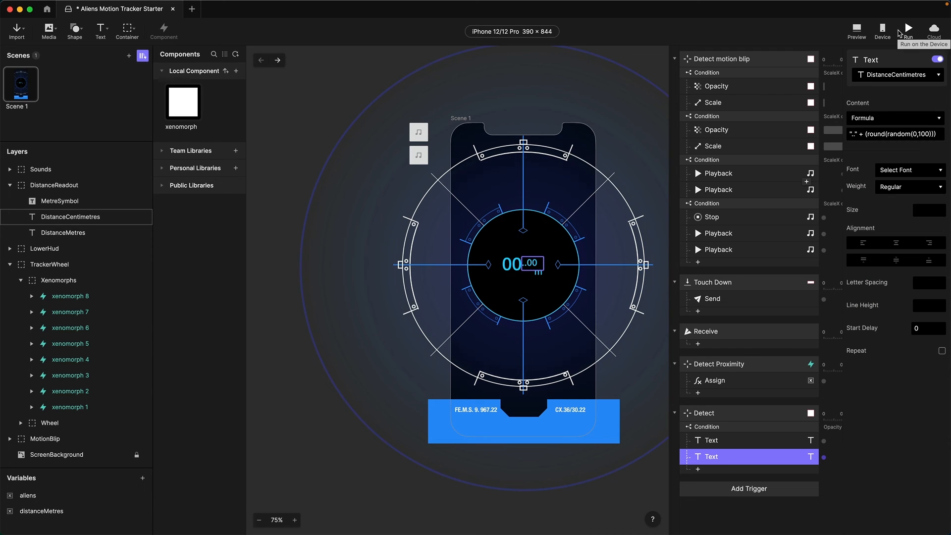
# Preview the prototype, trigger the aliens from the lower HUD to check the distance readout, and close the preview
pyautogui.click(856, 30)
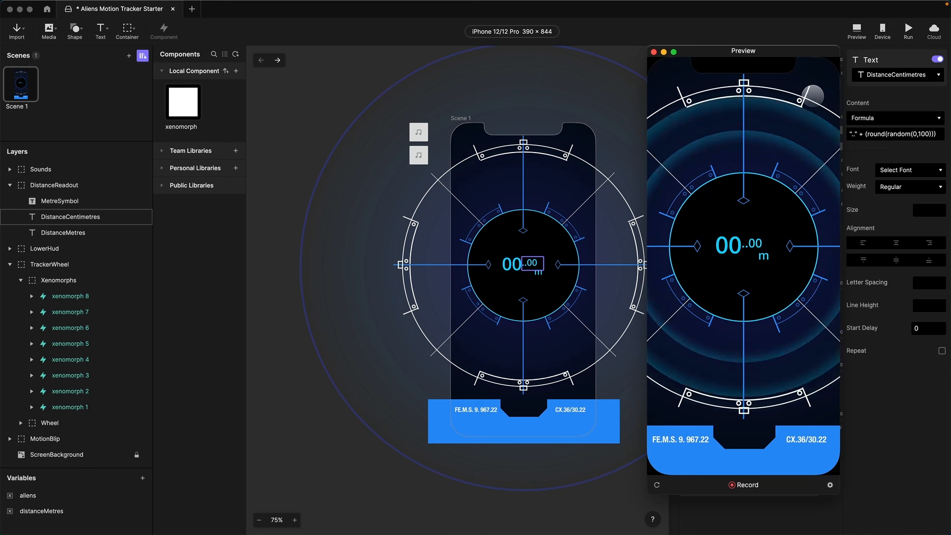
pyautogui.moveTo(787, 59); pyautogui.dragTo(751, 62)
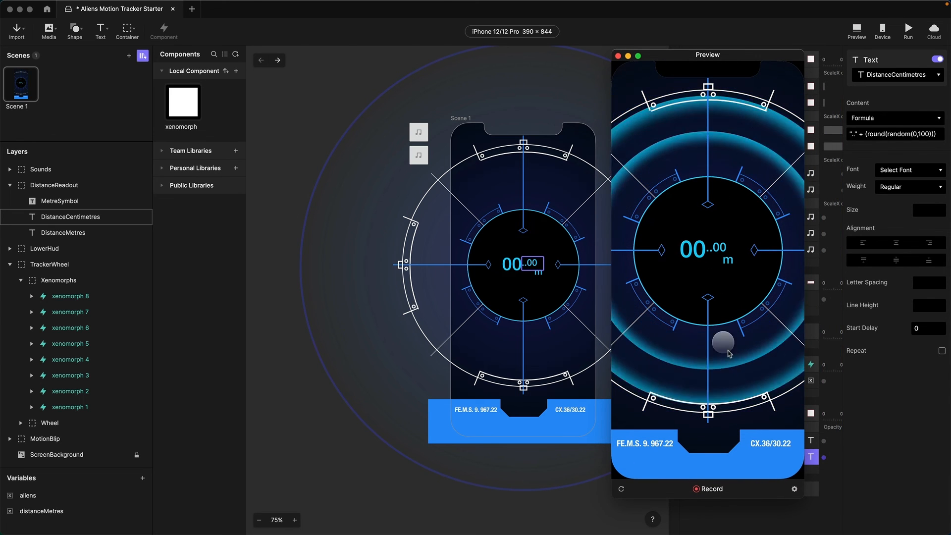
pyautogui.click(752, 462)
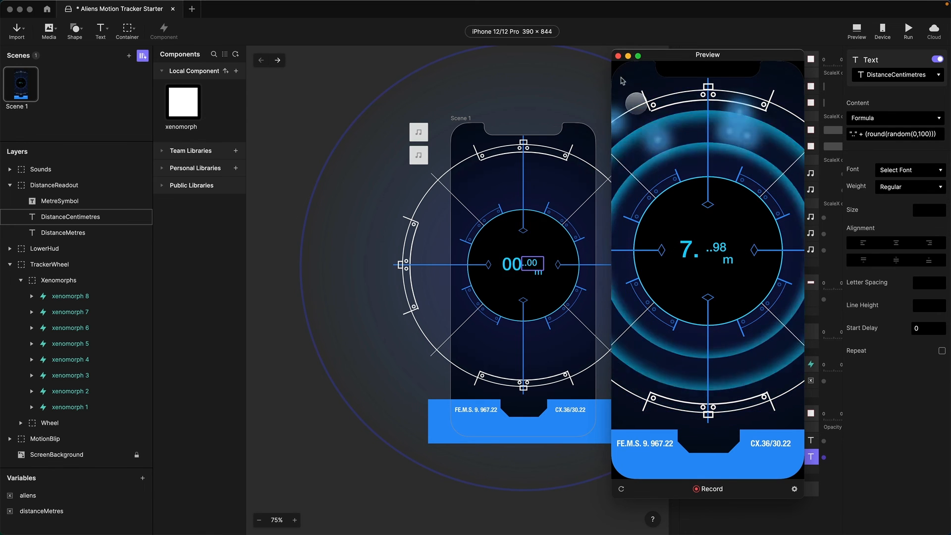
pyautogui.click(618, 56)
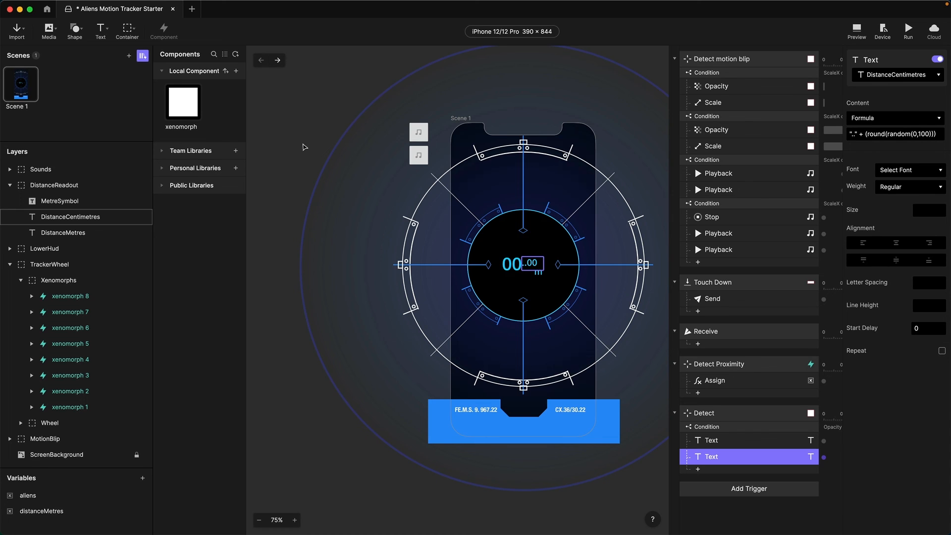
# Add a Compass trigger with a Rotate response that targets the TrackerWheel container
pyautogui.scroll(-1, 762, 506)
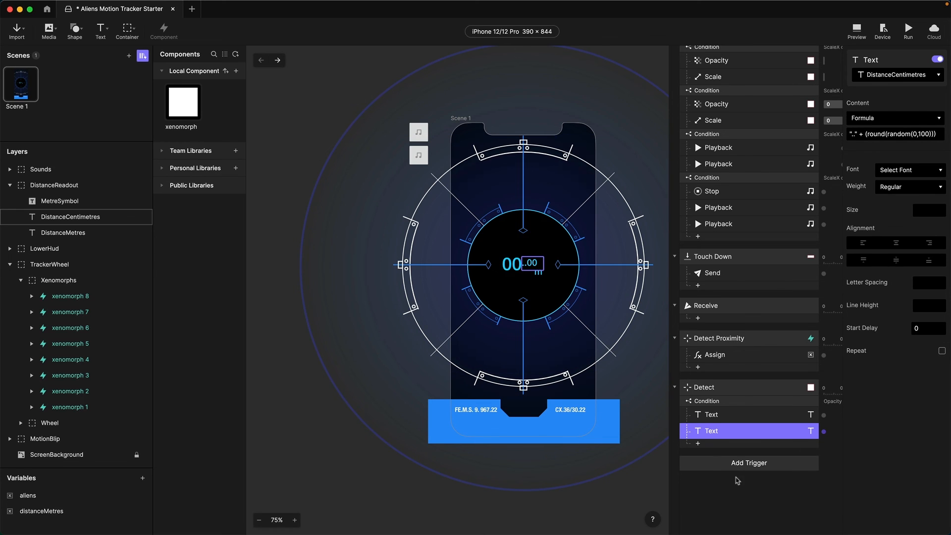
pyautogui.click(736, 468)
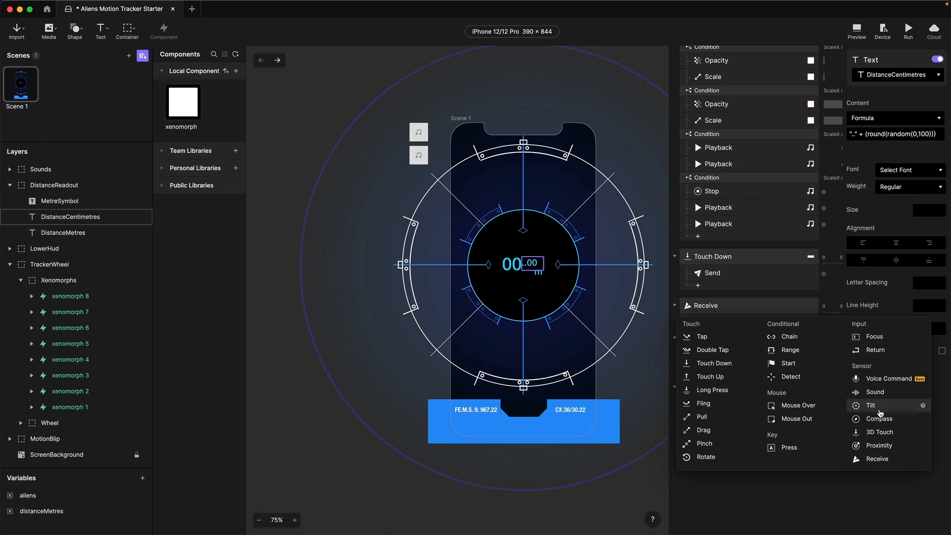
pyautogui.click(880, 419)
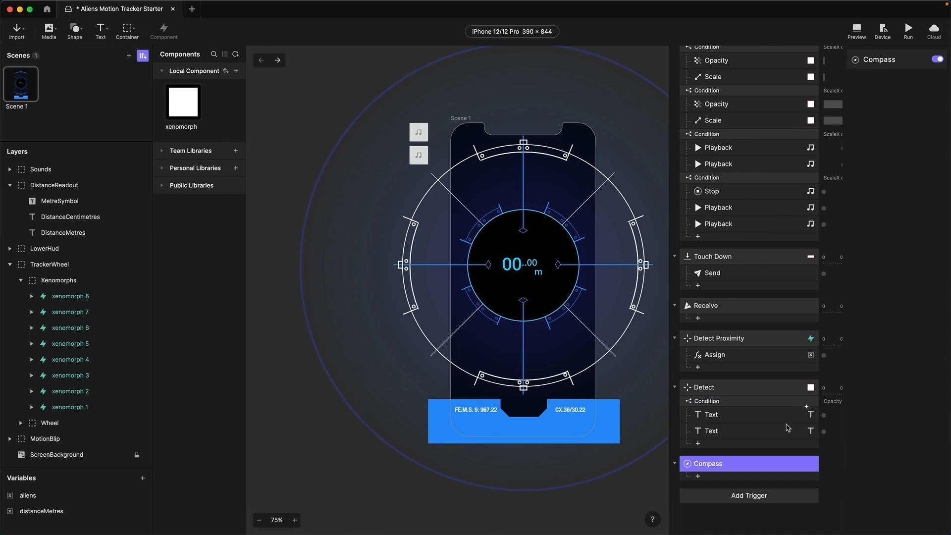
pyautogui.click(699, 478)
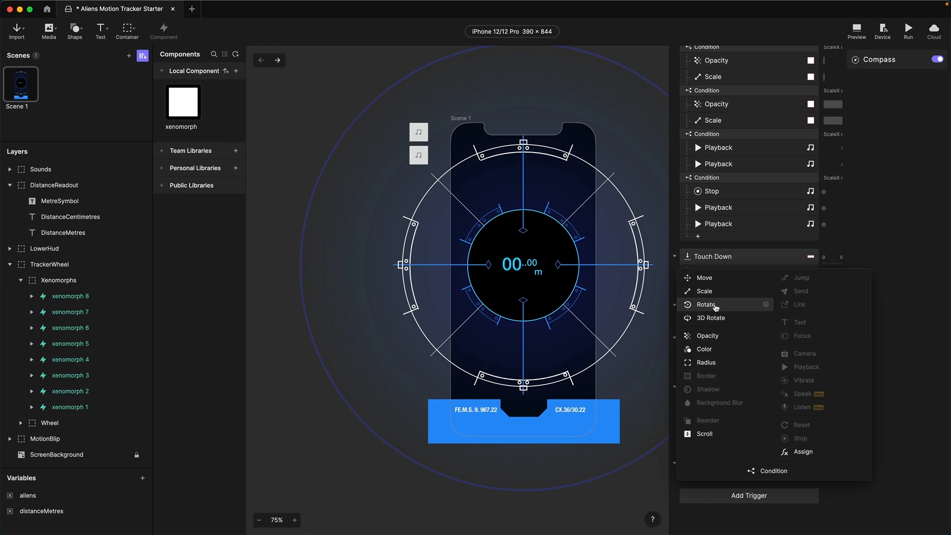
pyautogui.click(706, 305)
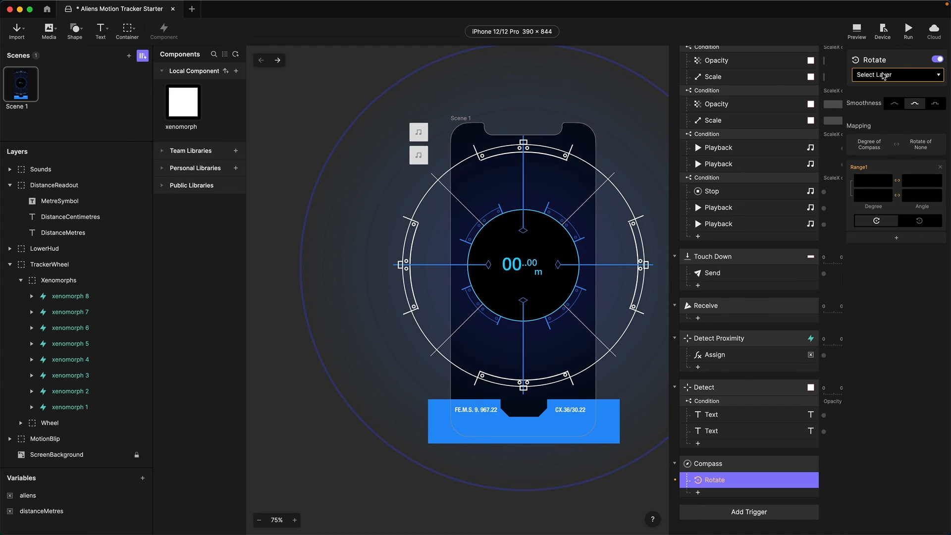
pyautogui.click(883, 76)
pyautogui.write('trac')
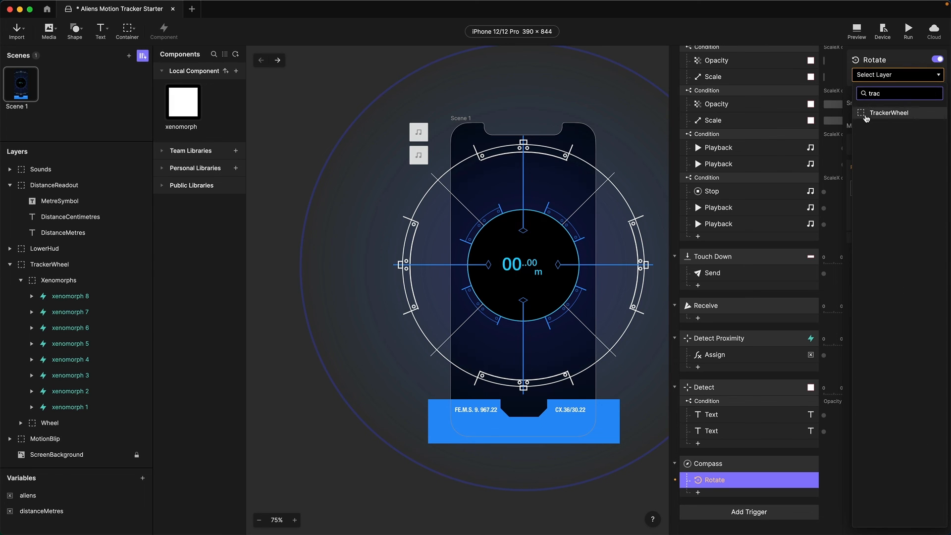
pyautogui.click(865, 114)
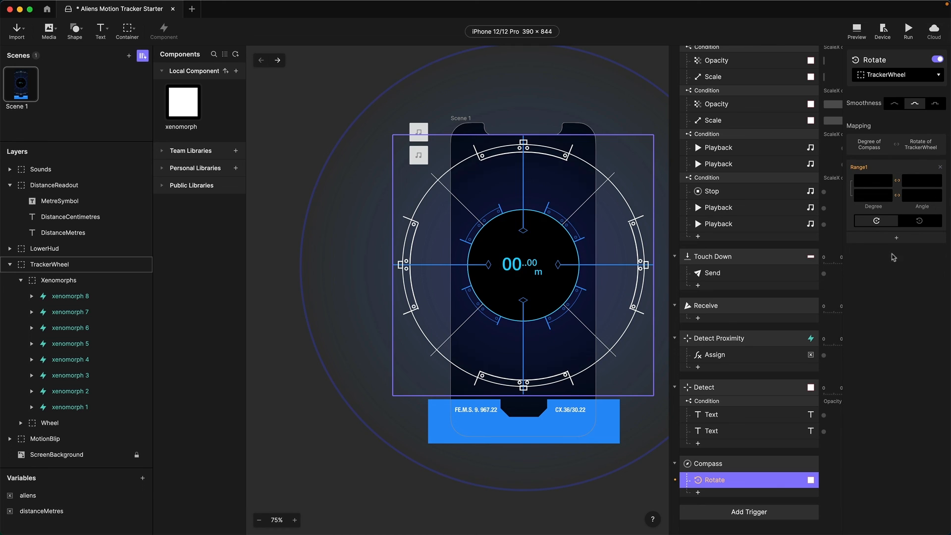
# Map the Rotate response's compass degrees from 0 to 360 onto TrackerWheel angles from 0 to 360
pyautogui.click(874, 183)
pyautogui.write('0')
pyautogui.press('Tab')
pyautogui.write('36')
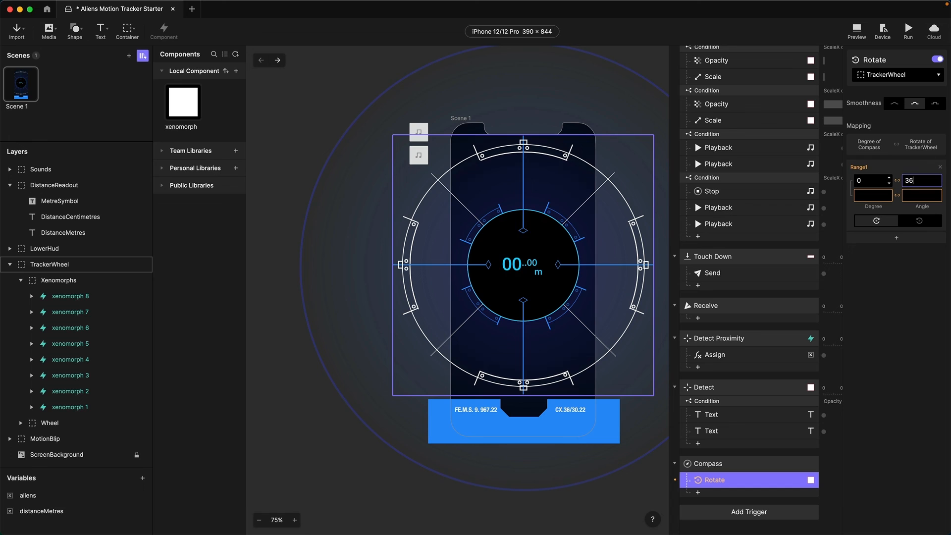
pyautogui.press('Tab')
pyautogui.write('360')
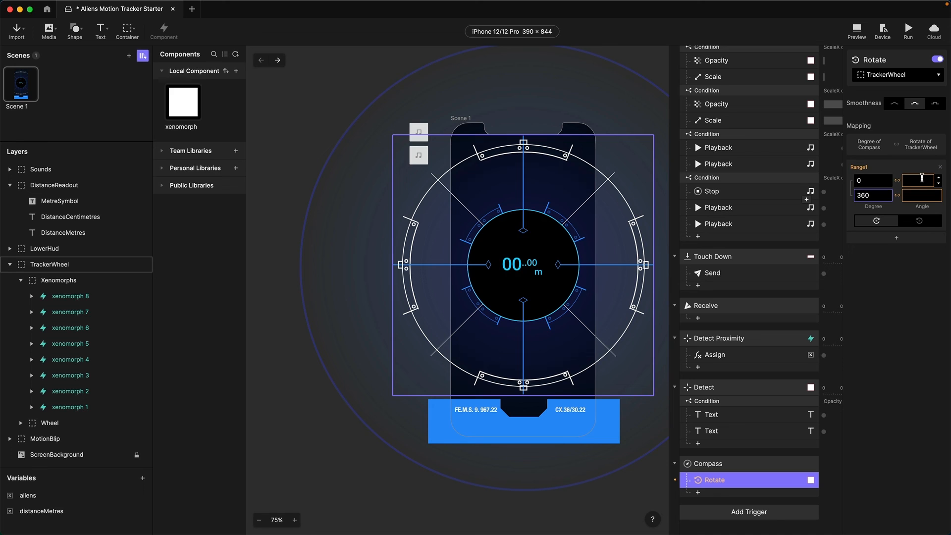
pyautogui.click(922, 178)
pyautogui.write('0')
pyautogui.click(919, 195)
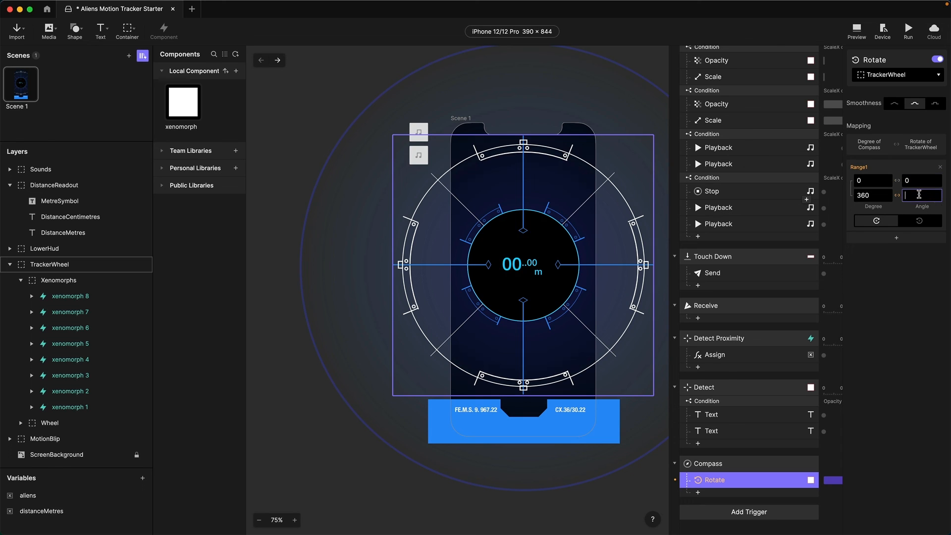
pyautogui.write('360')
pyautogui.press('Return')
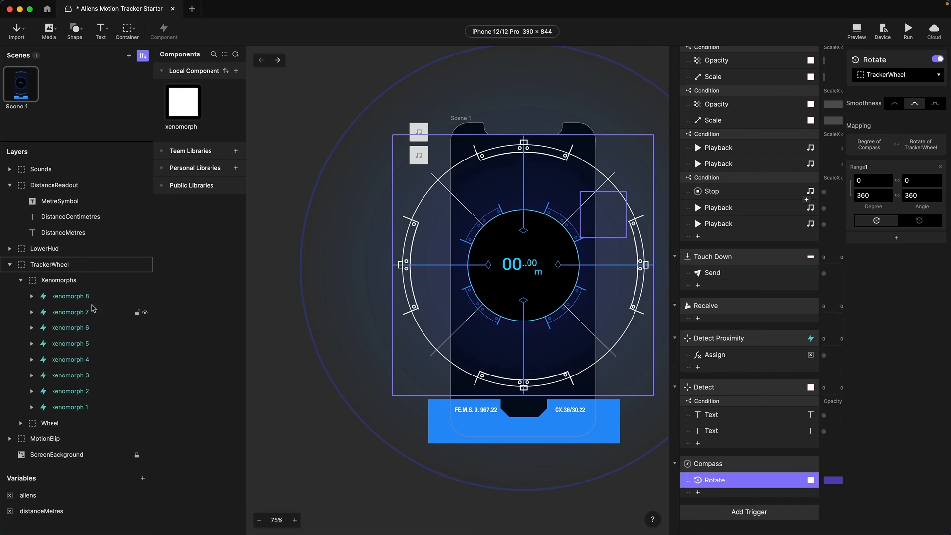
pyautogui.click(142, 265)
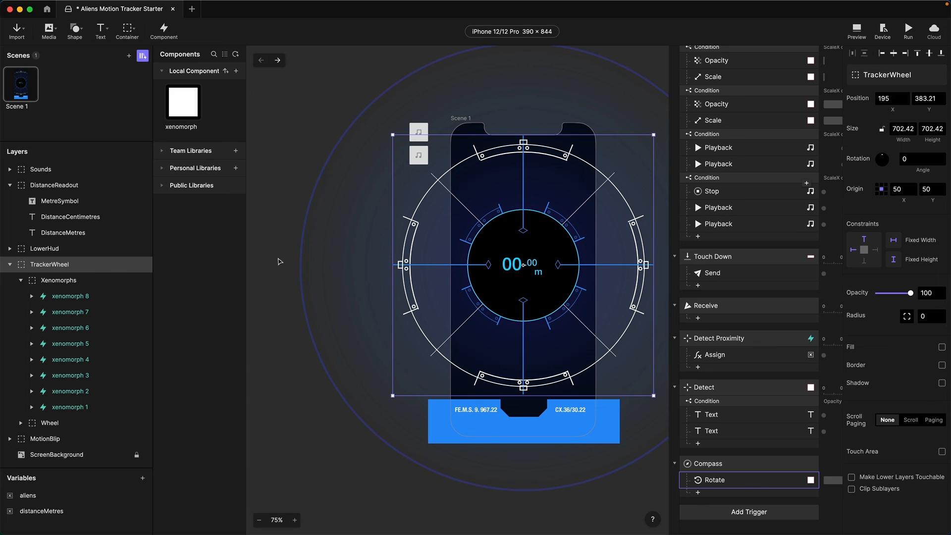
pyautogui.click(279, 261)
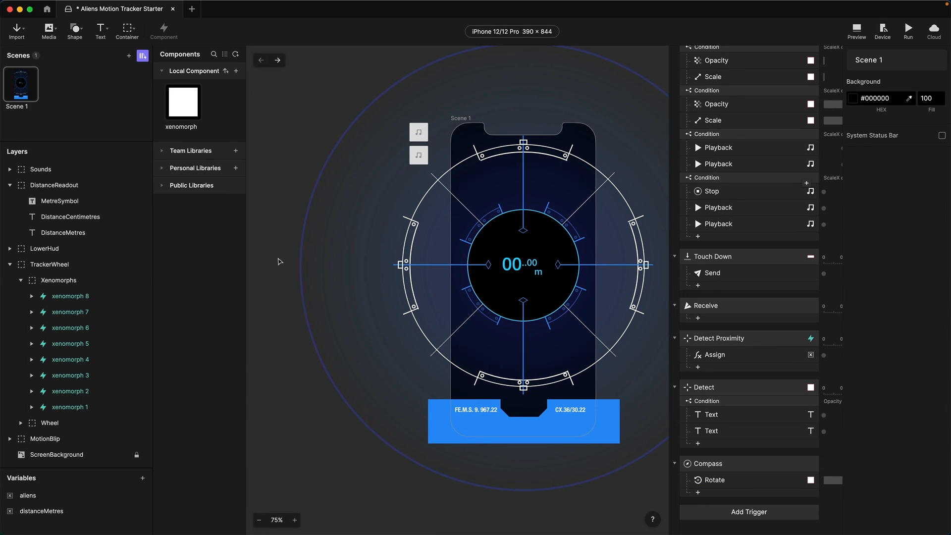